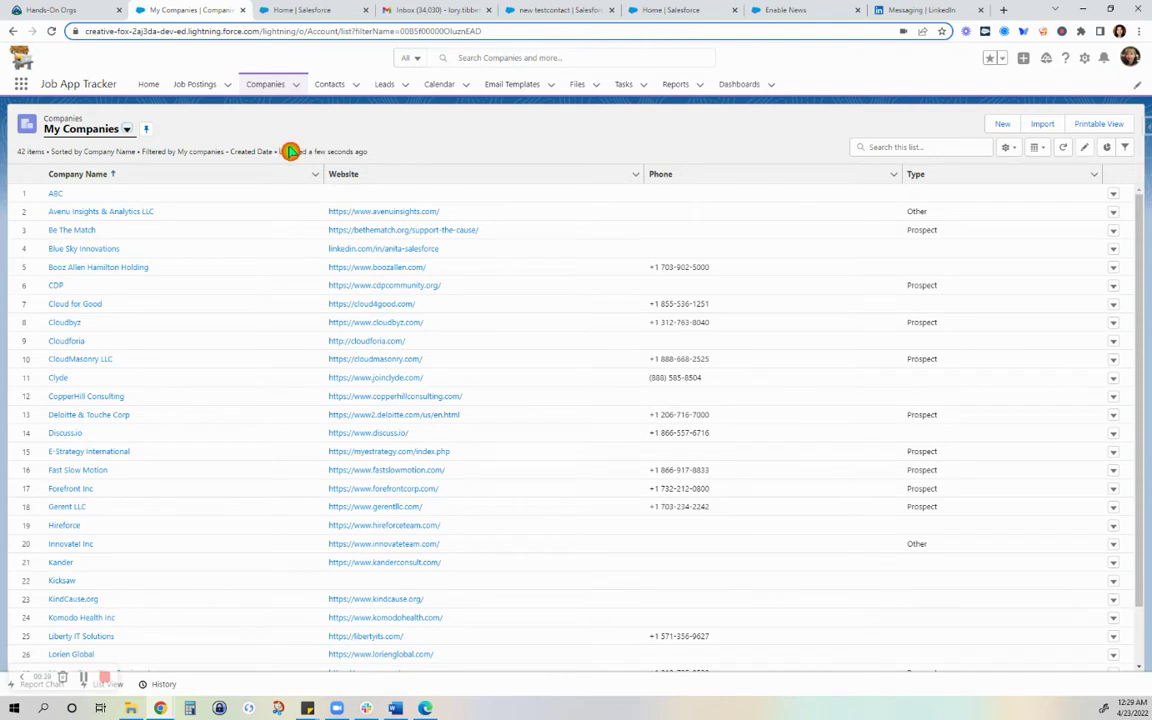
Start a new company record and enter IBM as its name to list matching suggestions
{"action": "left_click", "coordinate": [1003, 124]}
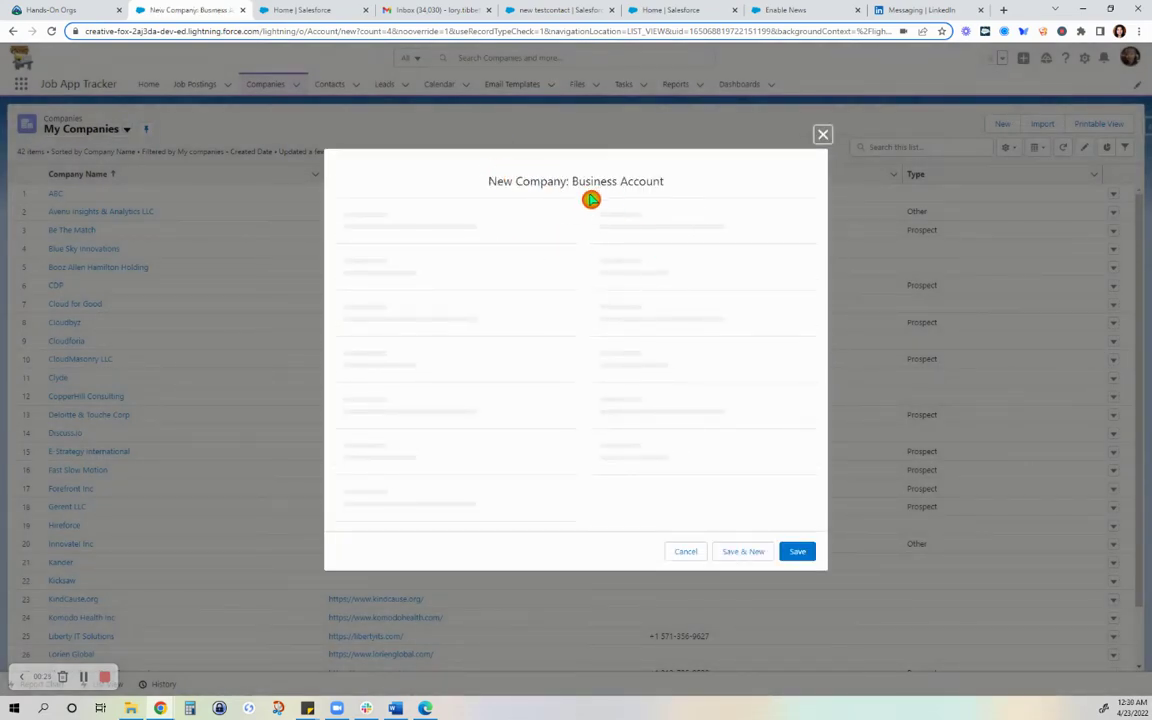
{"action": "left_click", "coordinate": [487, 203]}
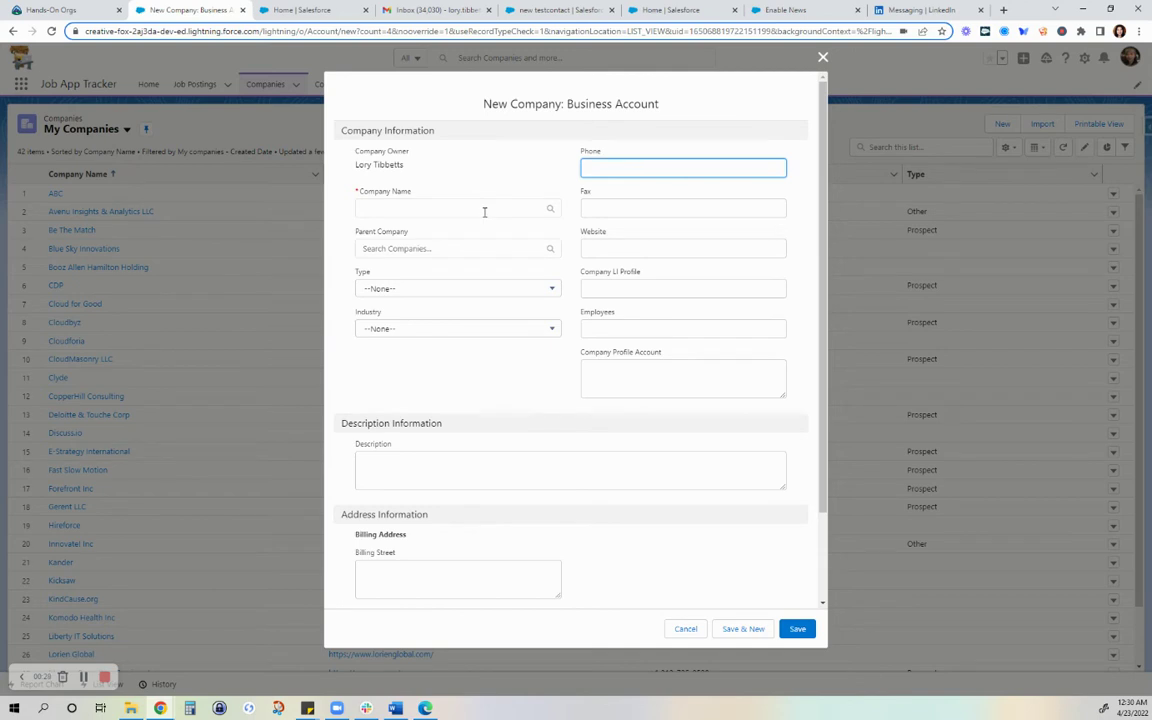
{"action": "left_click", "coordinate": [484, 210]}
{"action": "type", "text": "IBM"}
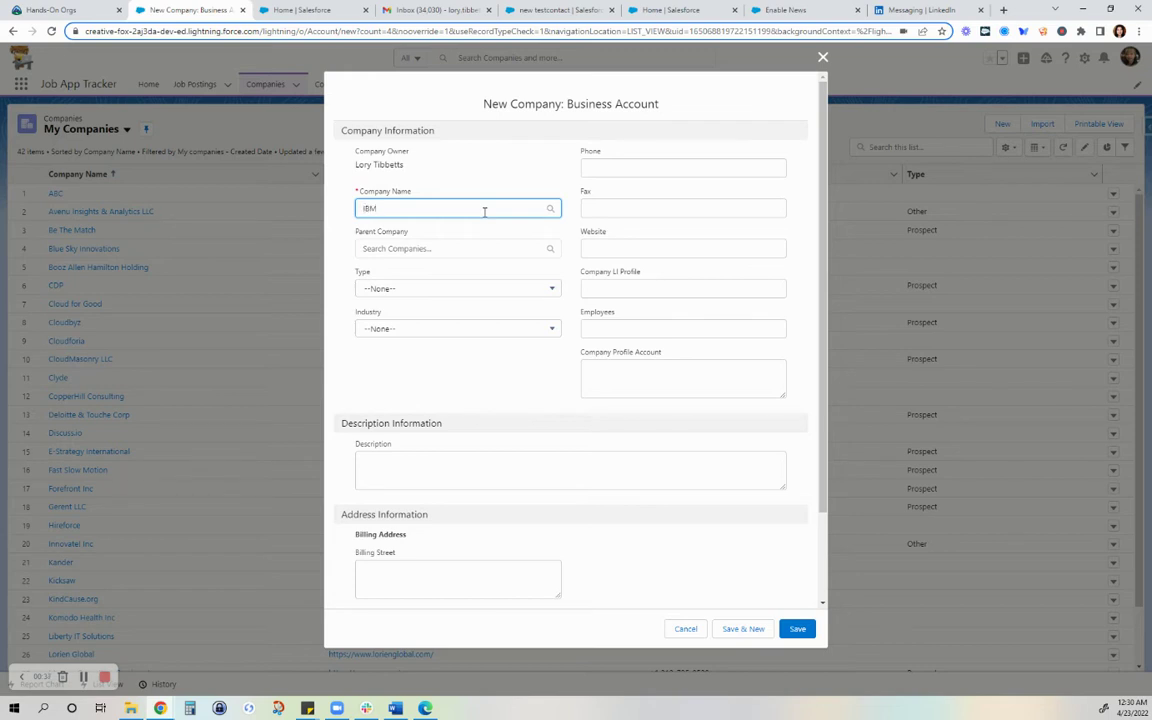
{"action": "key", "text": "BackSpace"}
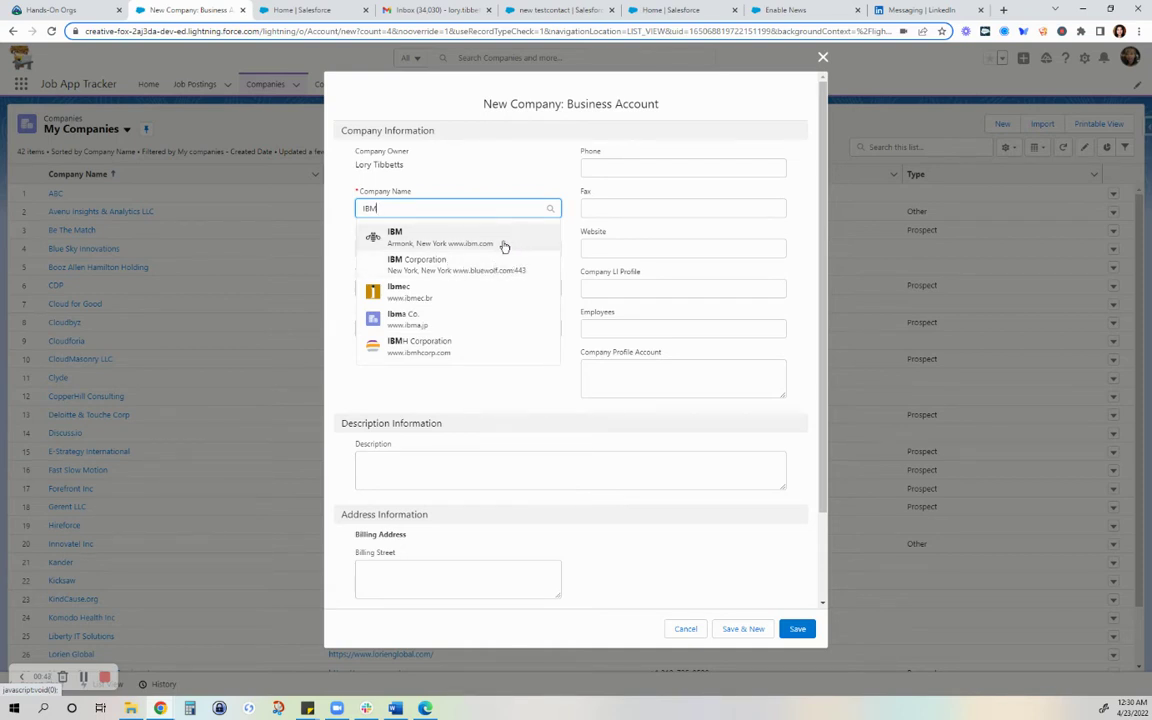
{"action": "mouse_move", "coordinate": [457, 208]}
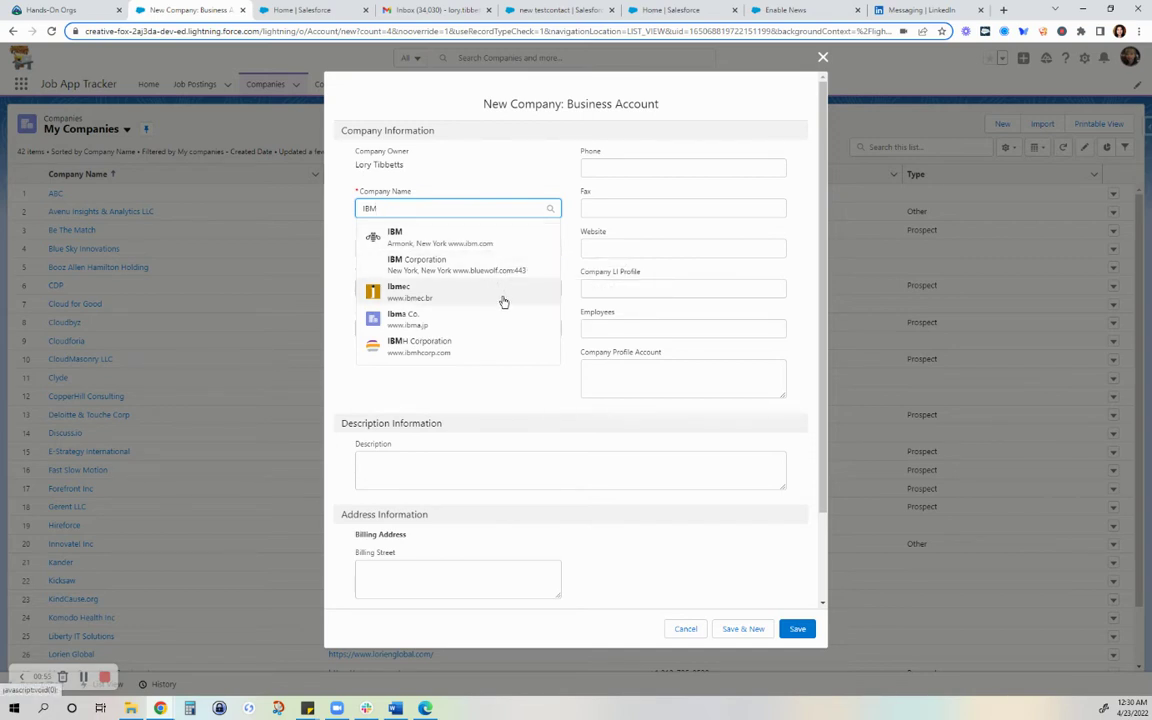
Autofill the company form from the IBM suggestion
{"action": "left_click", "coordinate": [460, 219]}
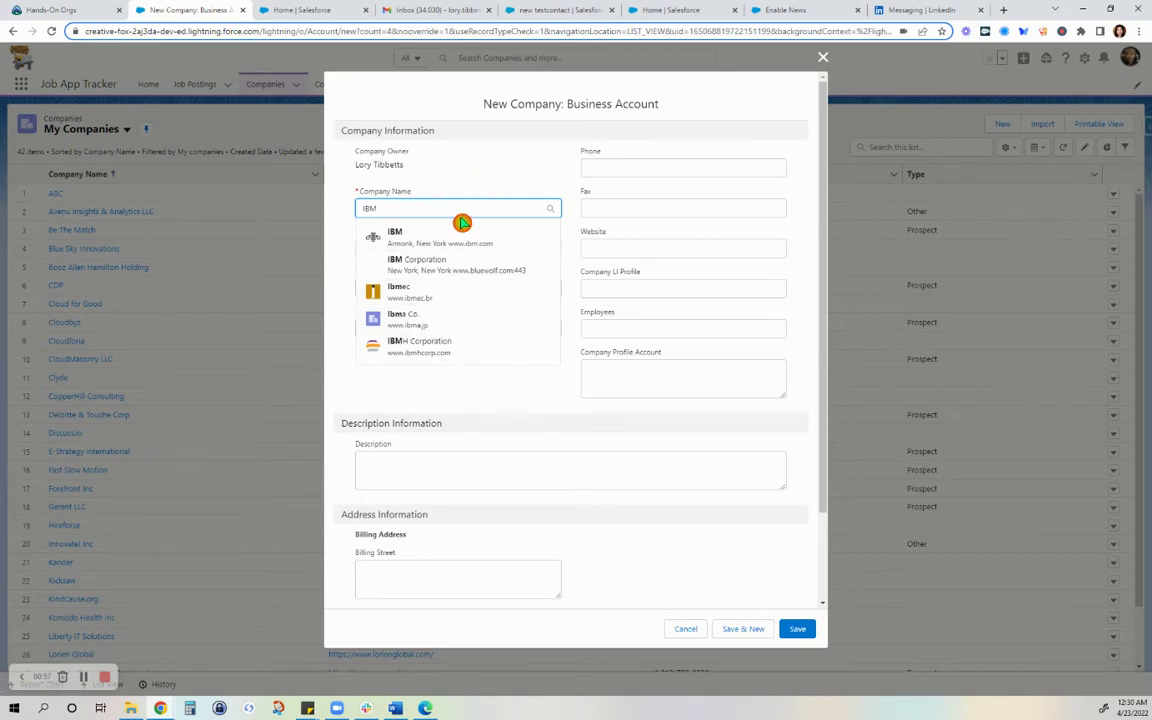
{"action": "left_click", "coordinate": [473, 225]}
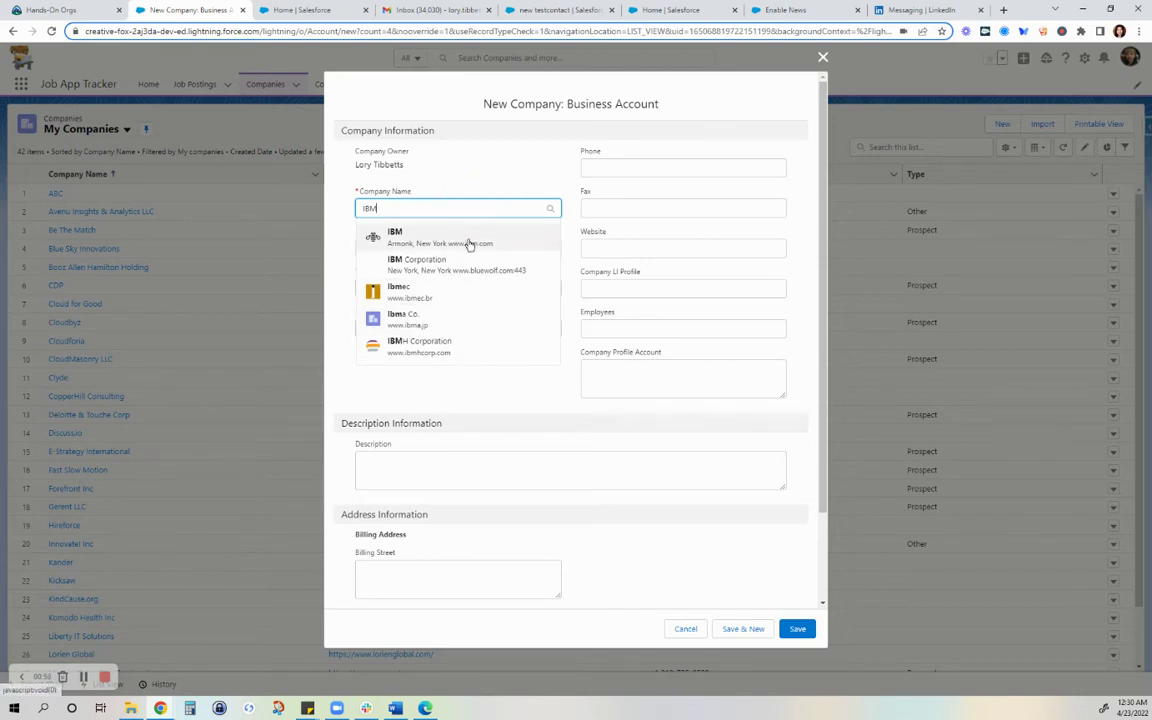
{"action": "left_click", "coordinate": [466, 247]}
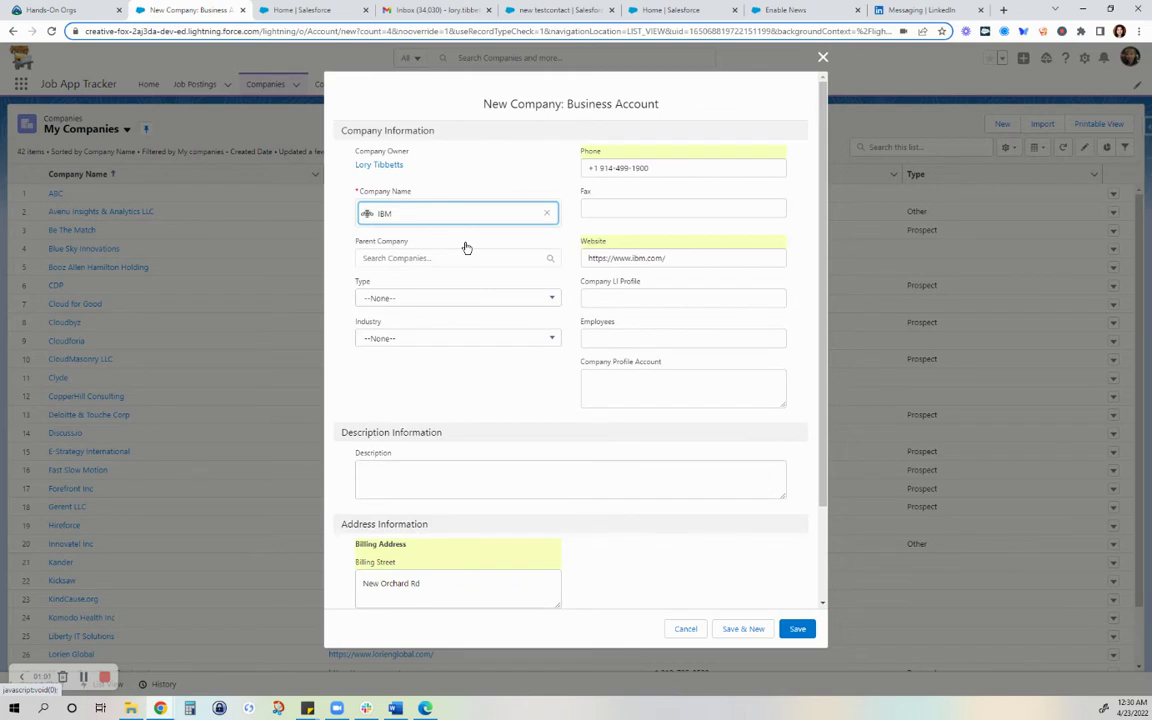
Decline Chrome's offer to save the address and review the filled IBM form
{"action": "left_click", "coordinate": [640, 170]}
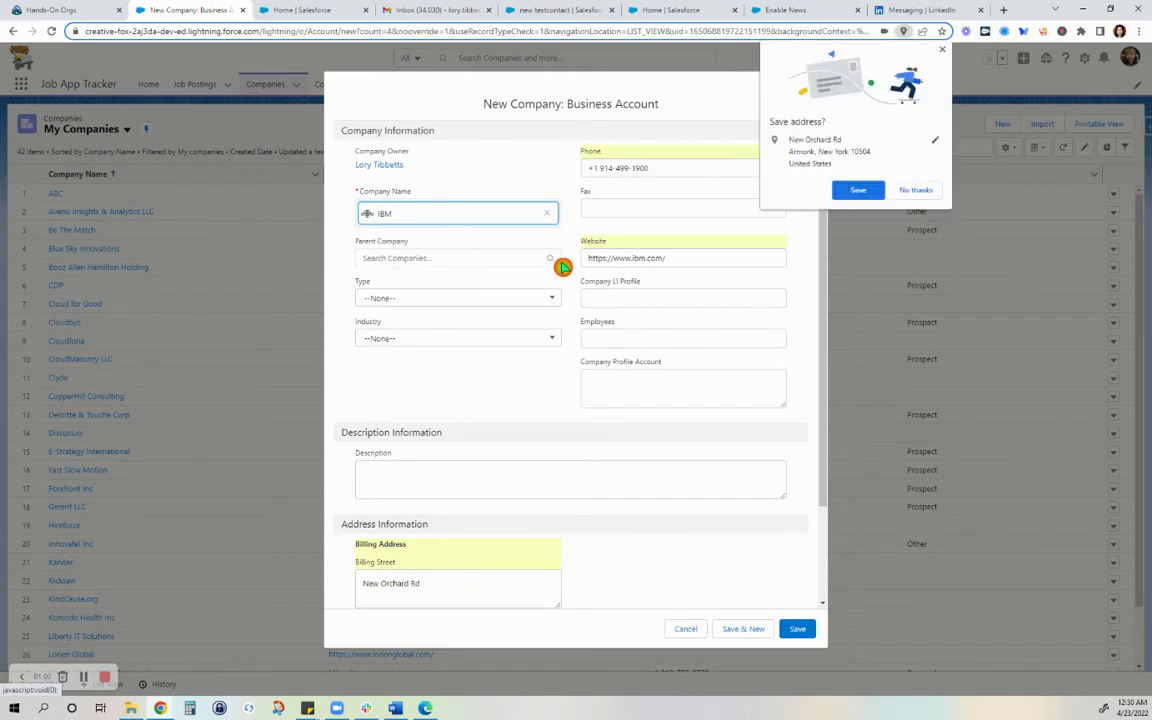
{"action": "left_click", "coordinate": [916, 190]}
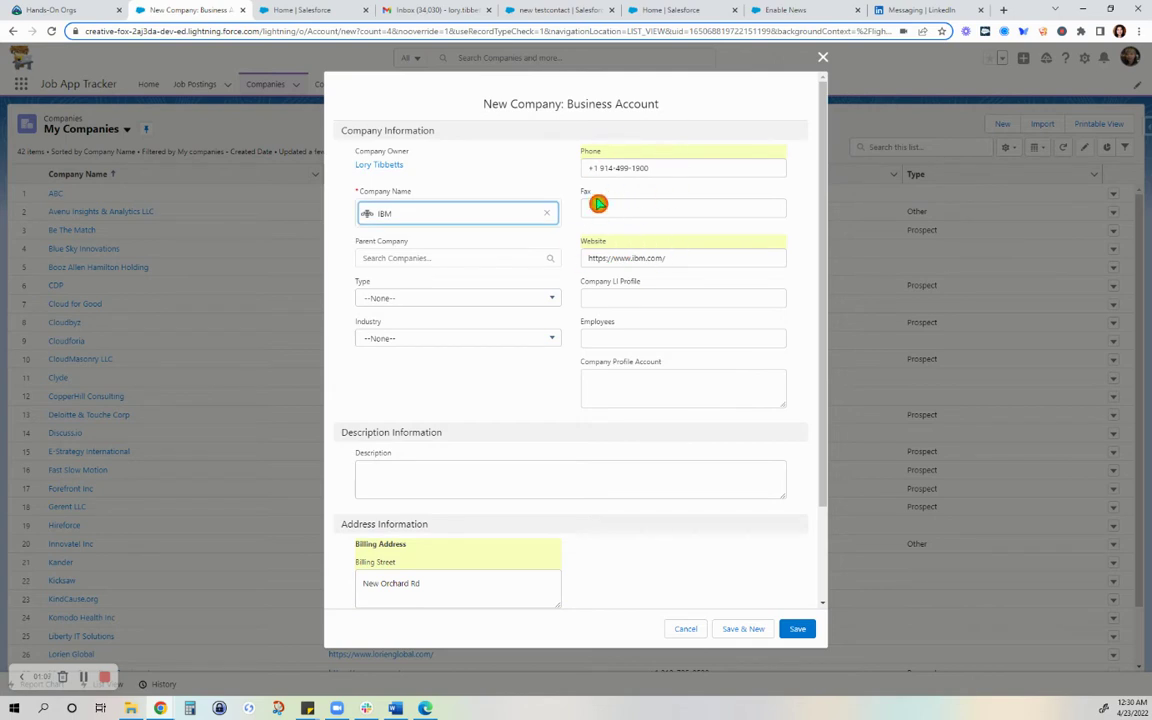
{"action": "scroll", "coordinate": [507, 577], "scroll_direction": "down", "scroll_amount": 1}
{"action": "scroll", "coordinate": [507, 577], "scroll_direction": "down", "scroll_amount": 1}
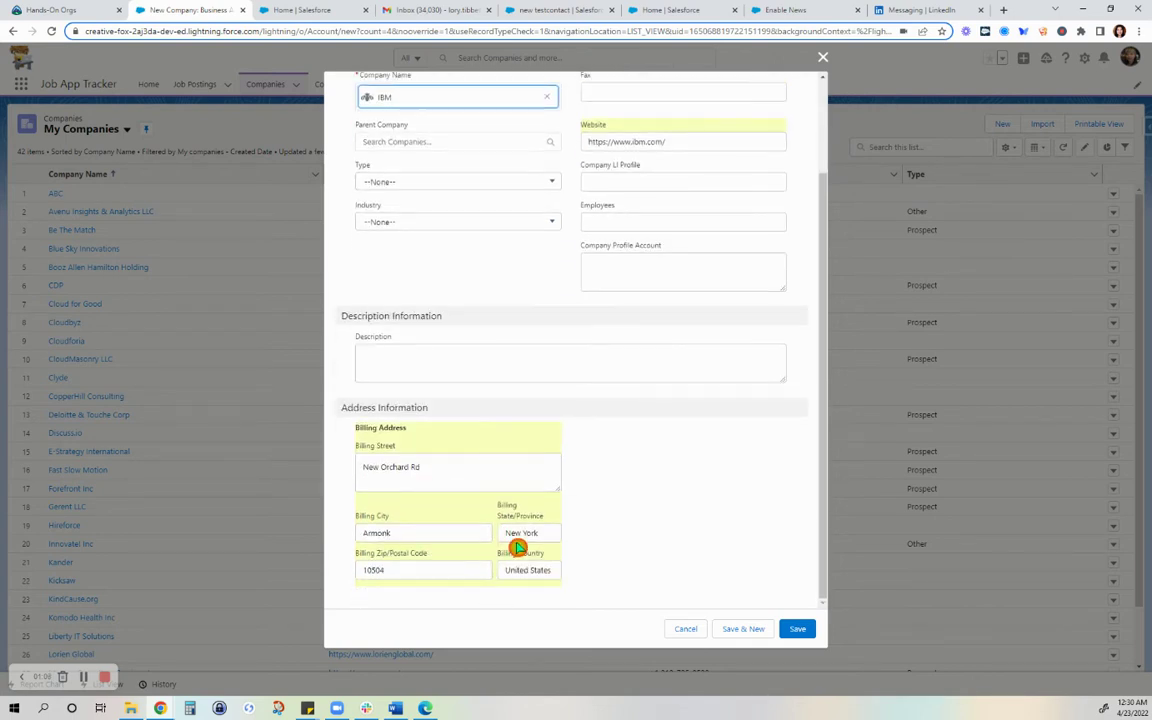
{"action": "scroll", "coordinate": [687, 450], "scroll_direction": "up", "scroll_amount": 2}
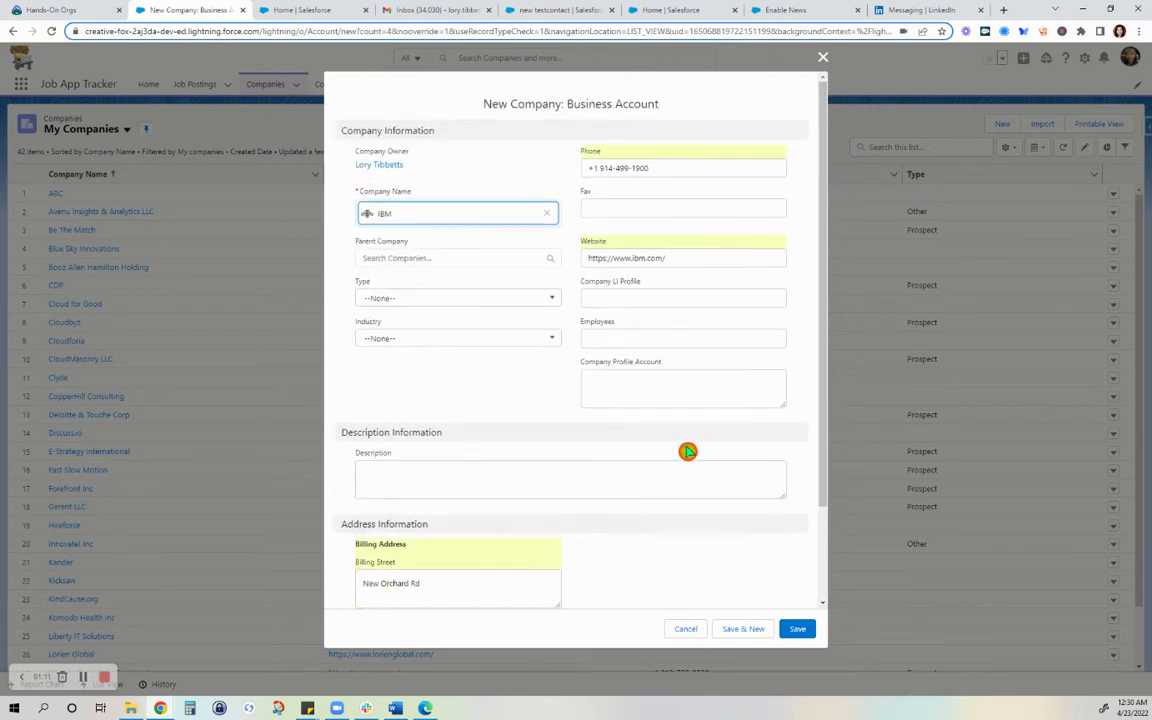
{"action": "left_click", "coordinate": [687, 630]}
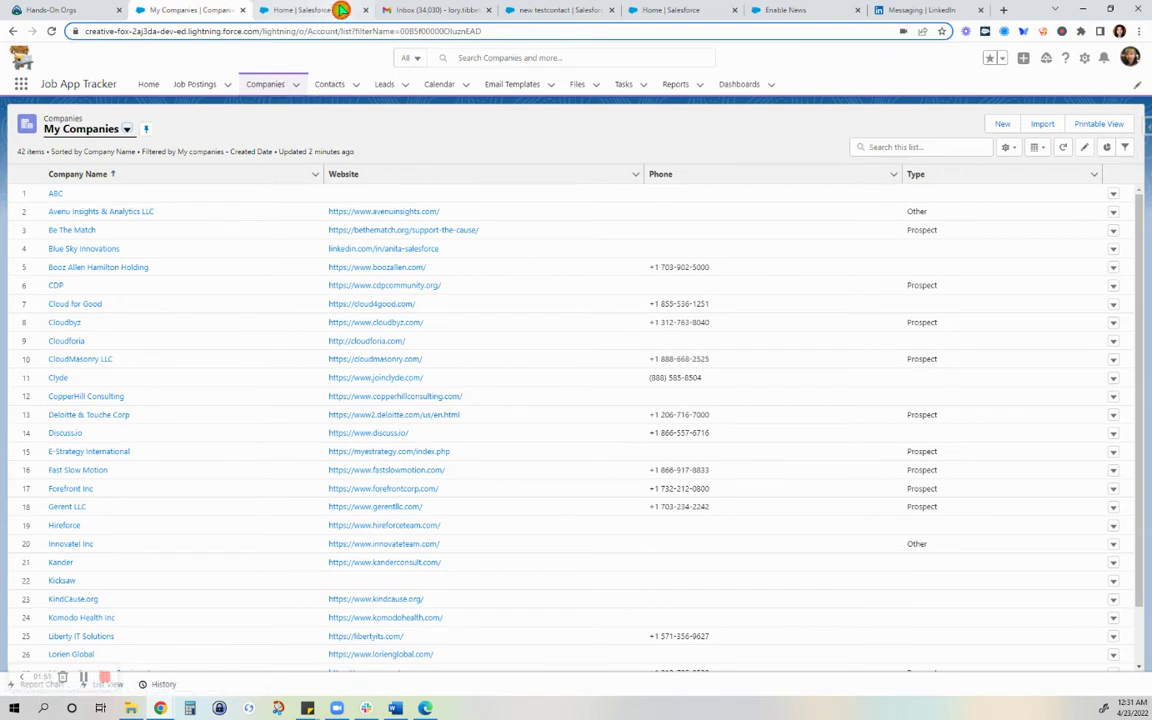
Leave the testcontact record for the Company Interviews list, discarding its unsaved changes
{"action": "left_click", "coordinate": [571, 15]}
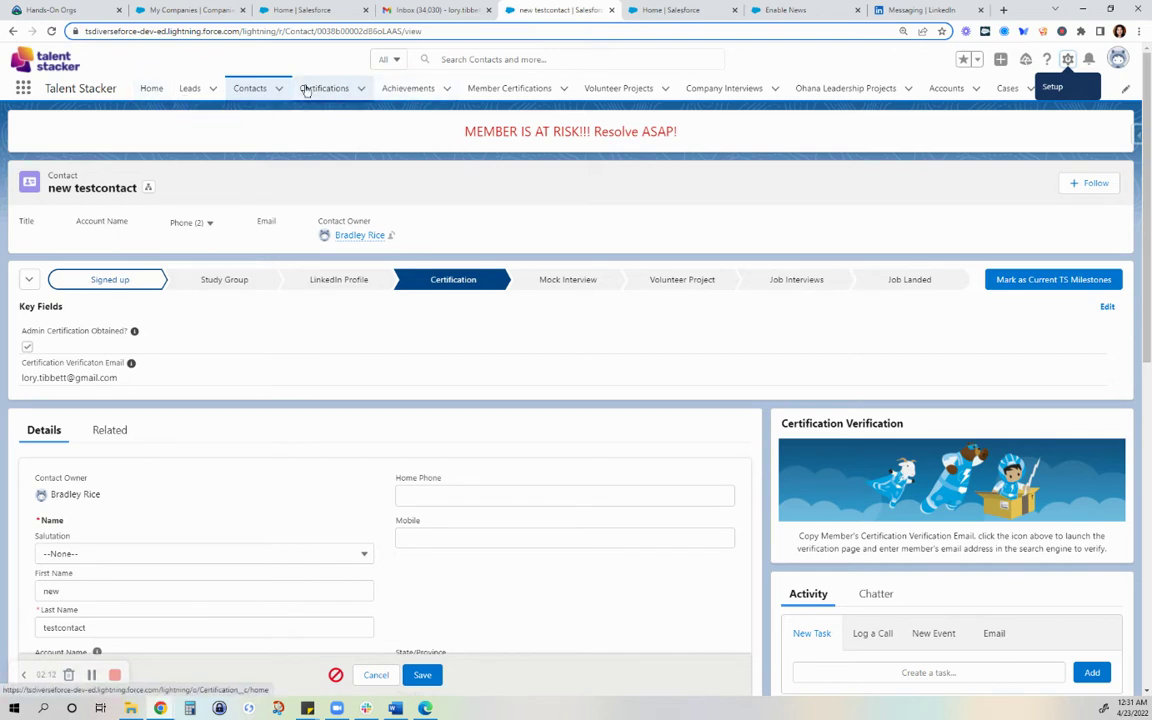
{"action": "left_click", "coordinate": [726, 88]}
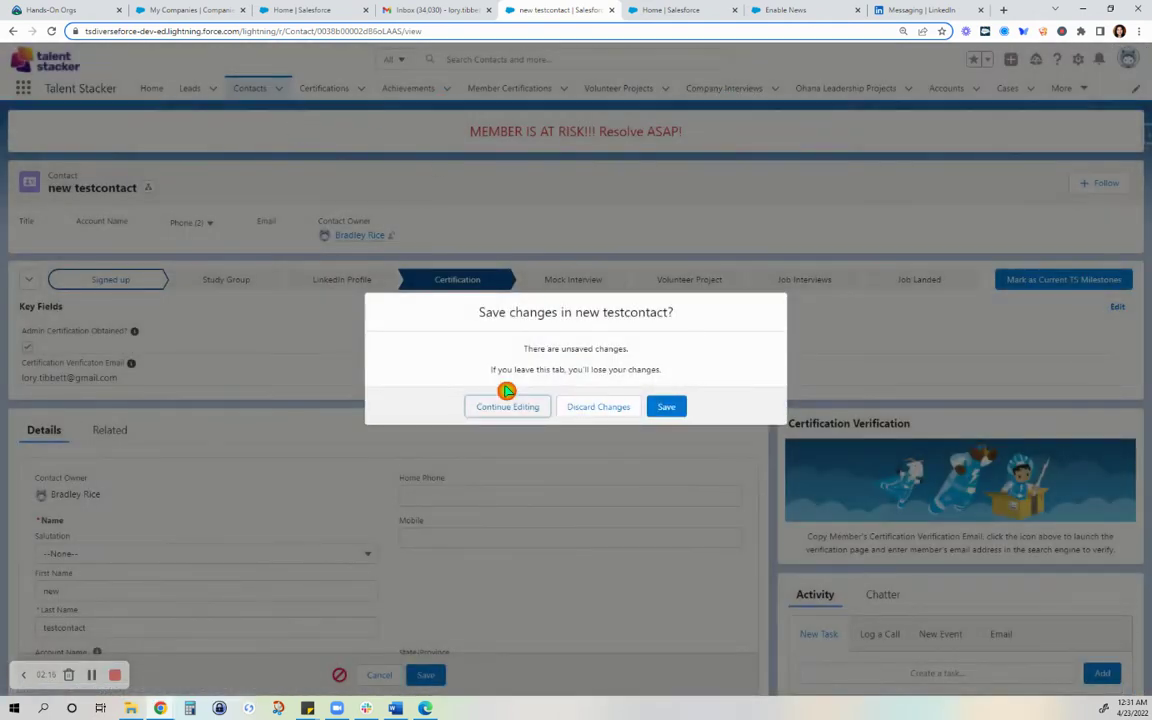
{"action": "left_click", "coordinate": [674, 420]}
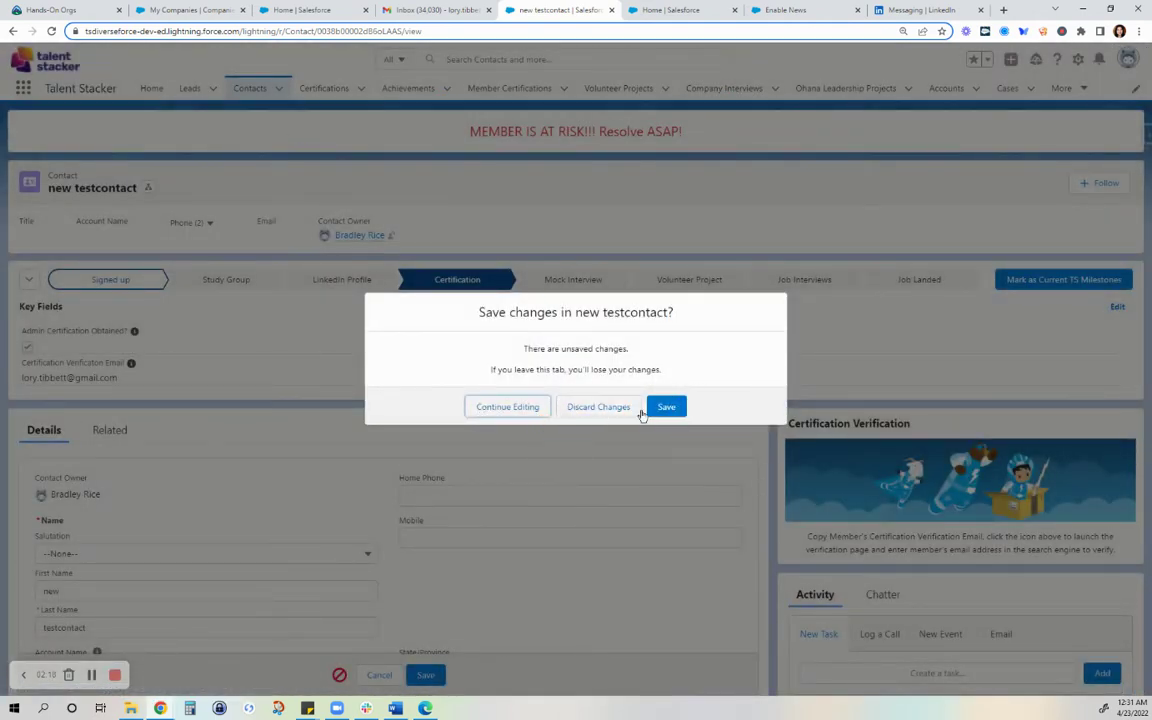
{"action": "left_click", "coordinate": [600, 413]}
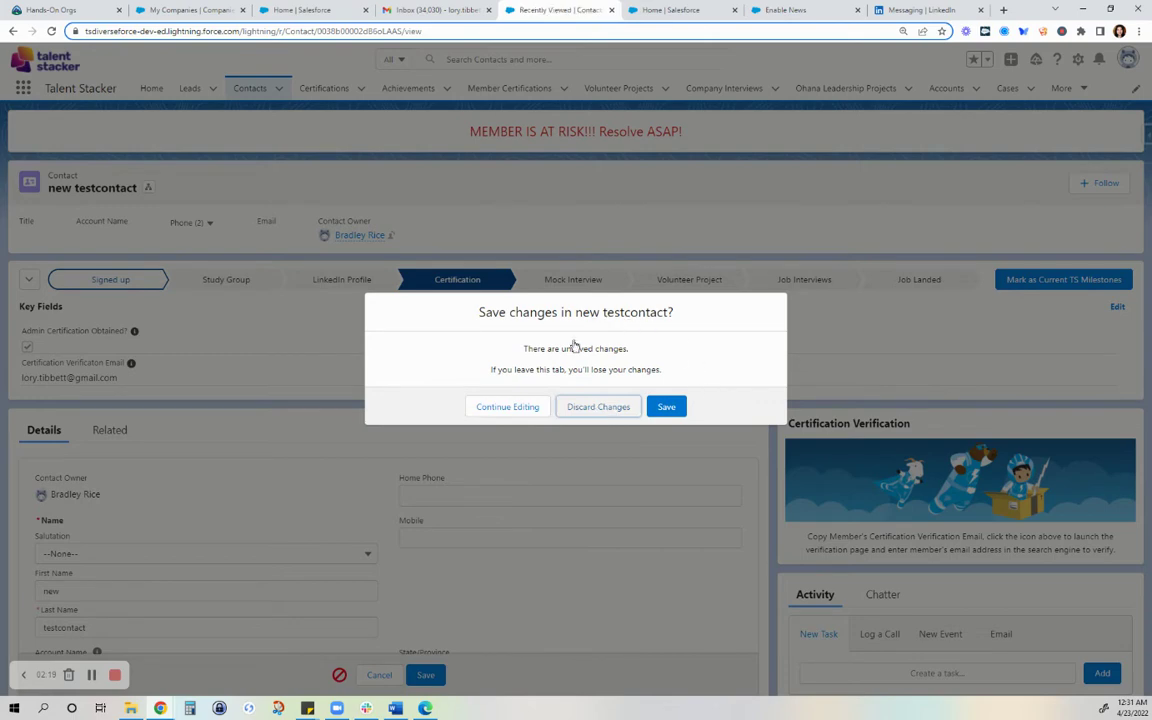
{"action": "left_click", "coordinate": [652, 405]}
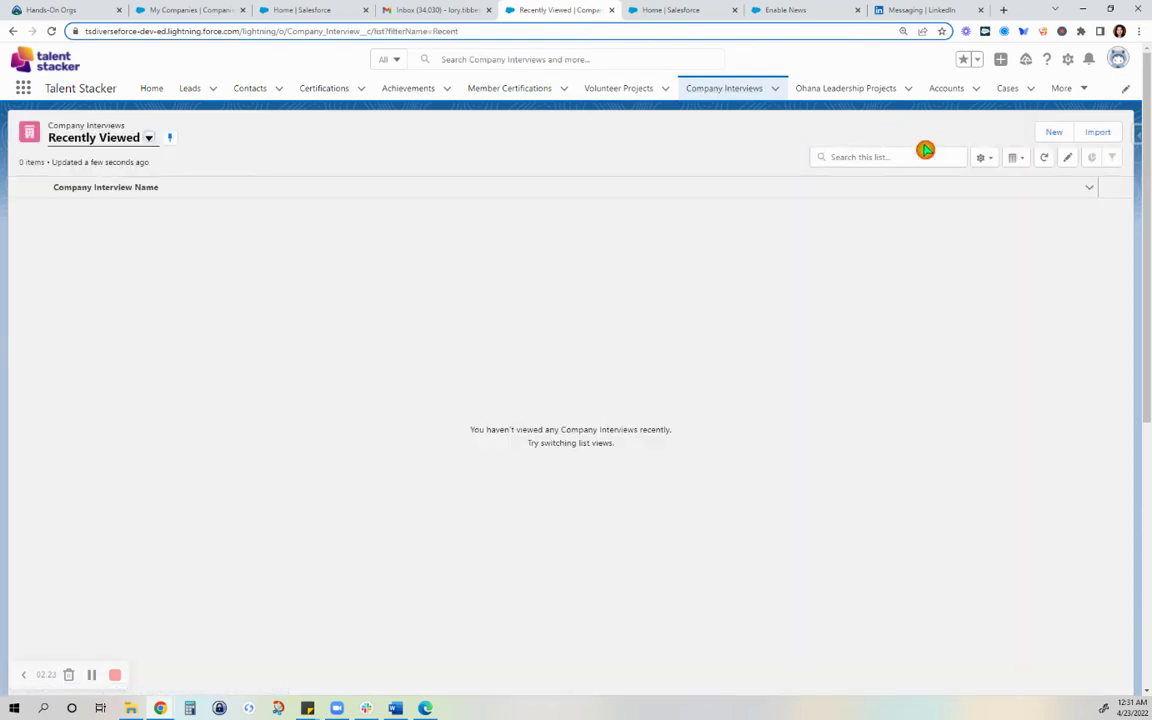
{"action": "left_click", "coordinate": [1056, 132]}
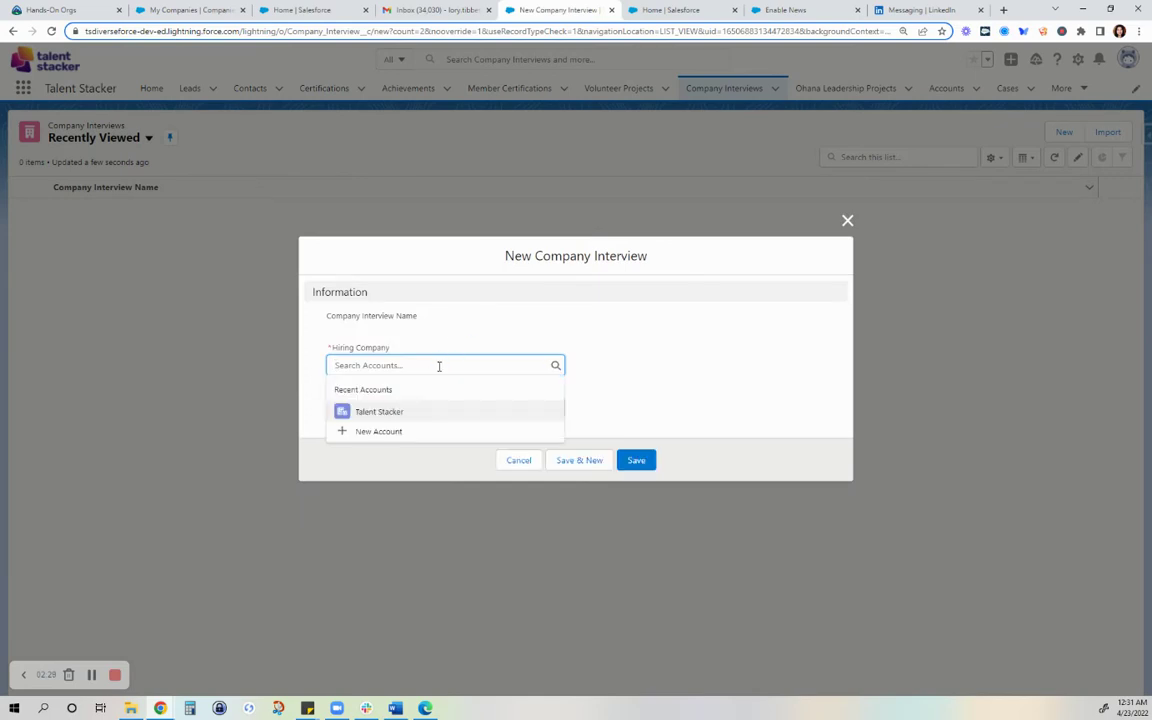
{"action": "left_click", "coordinate": [362, 433]}
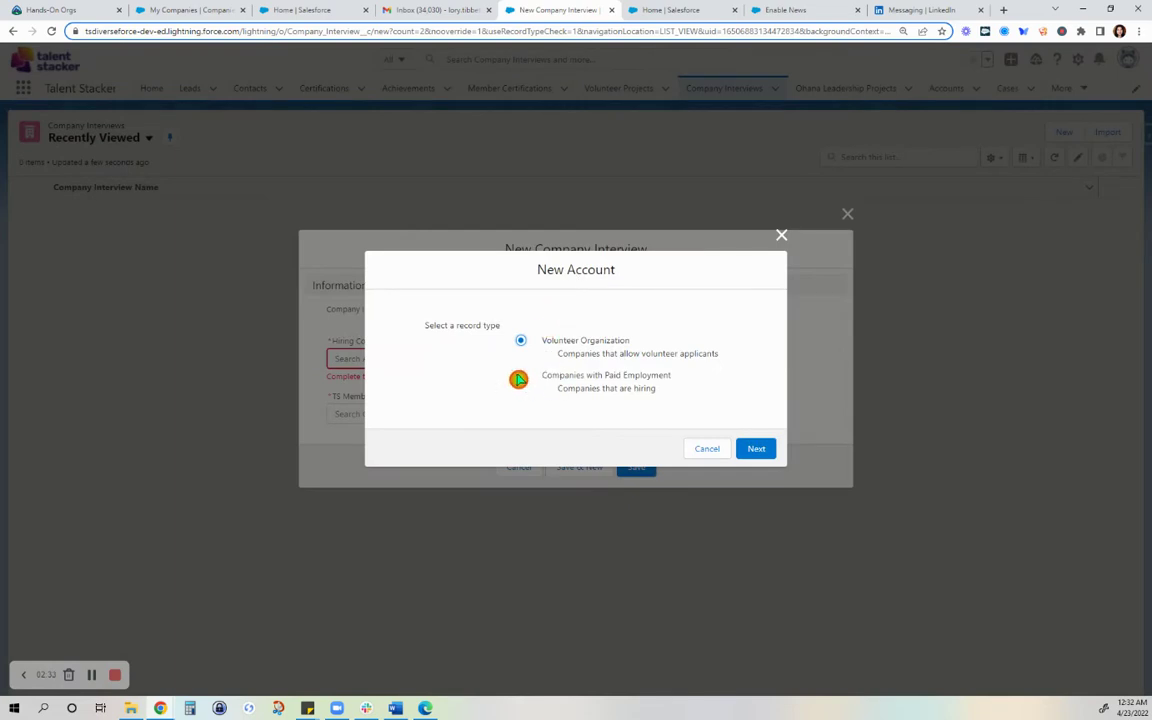
{"action": "left_click", "coordinate": [520, 375]}
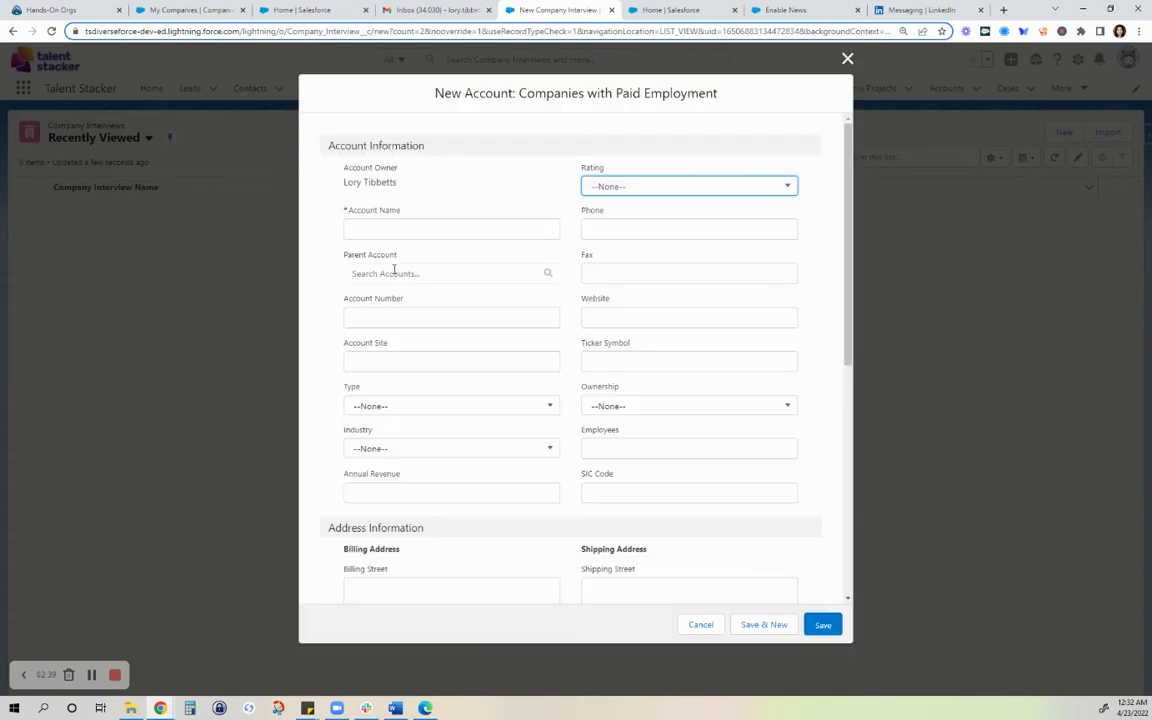
{"action": "left_click", "coordinate": [404, 233]}
{"action": "type", "text": "IBM"}
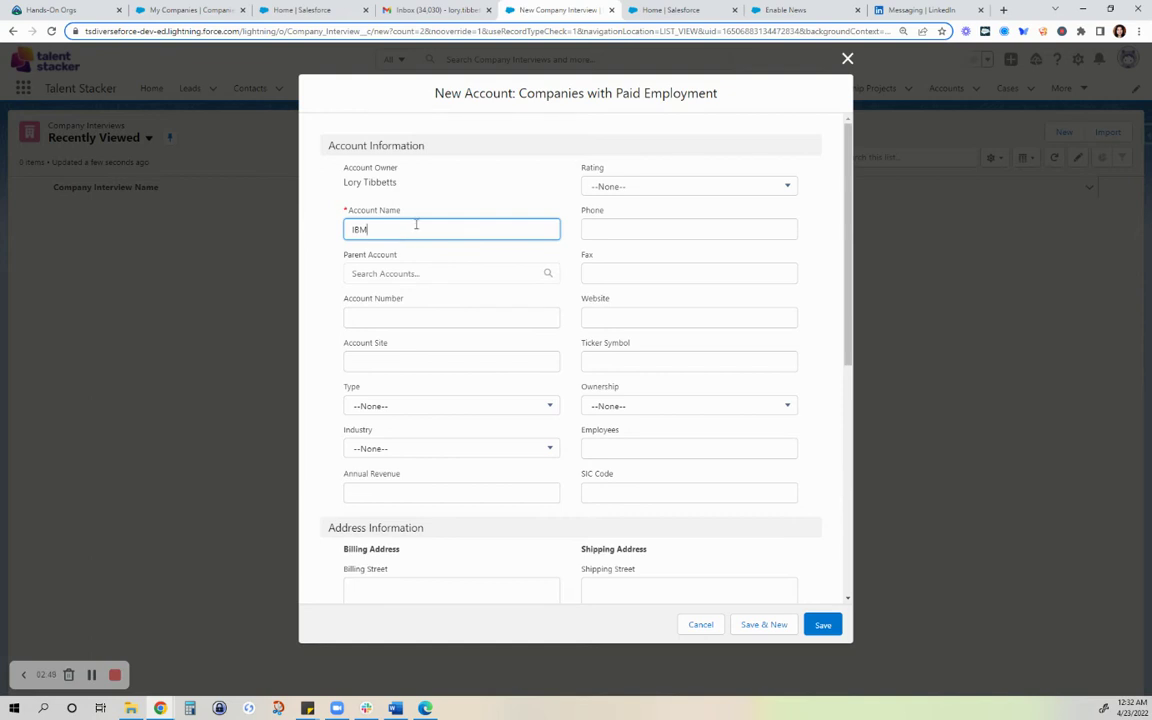
{"action": "left_click", "coordinate": [837, 62]}
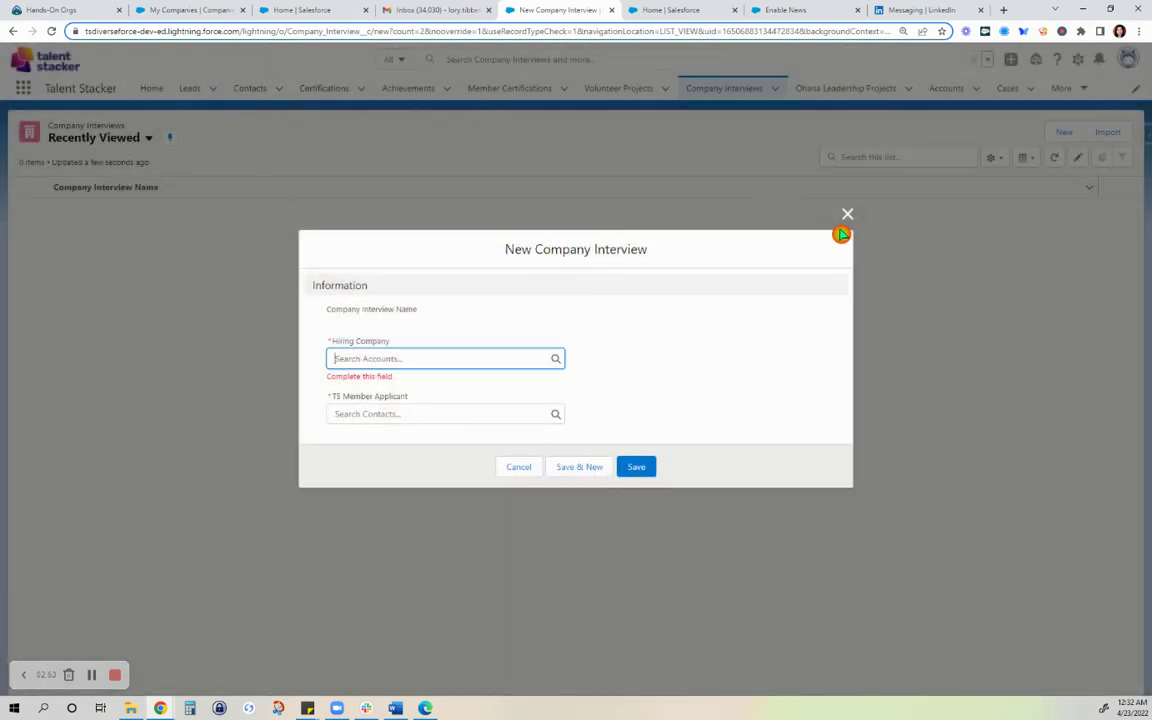
{"action": "left_click", "coordinate": [848, 215]}
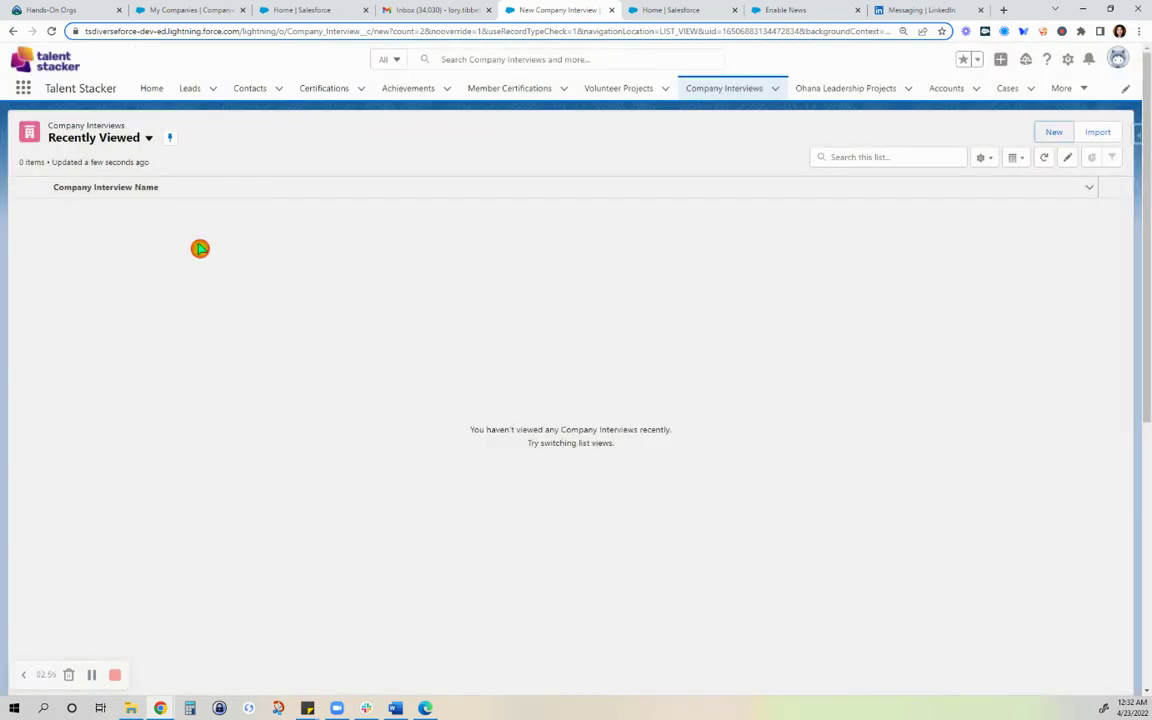
Look over the Setup Home page, then return to the Company Interviews tab
{"action": "left_click", "coordinate": [680, 10]}
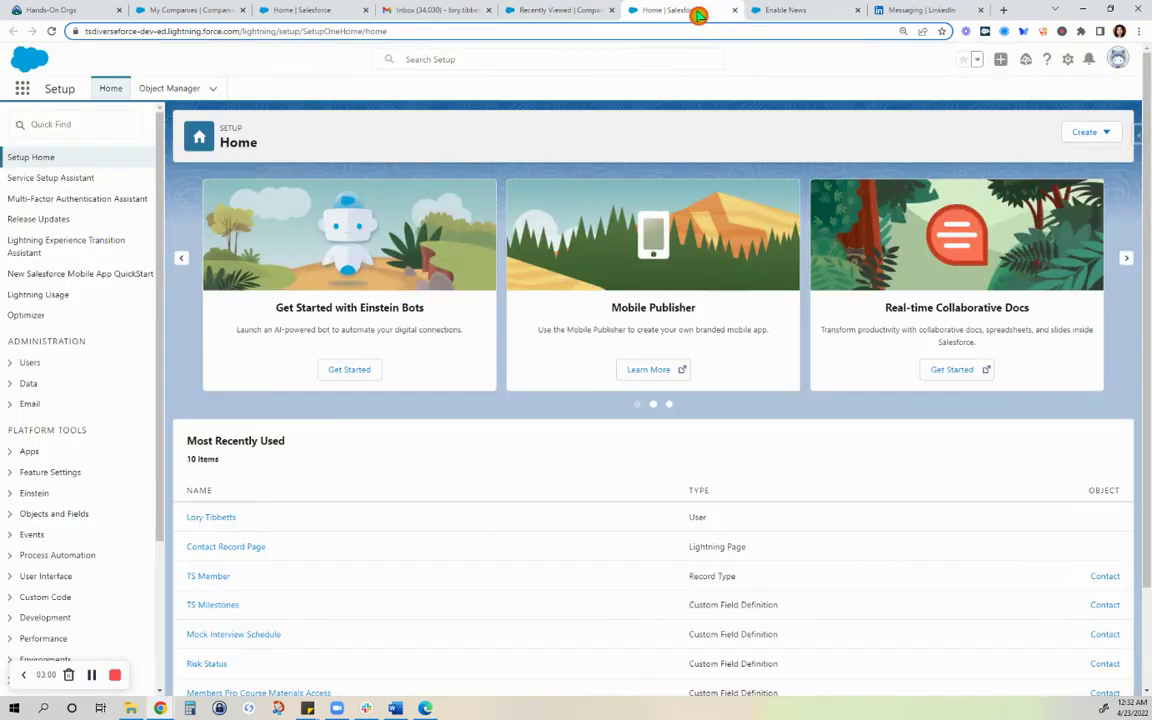
{"action": "left_click", "coordinate": [78, 127]}
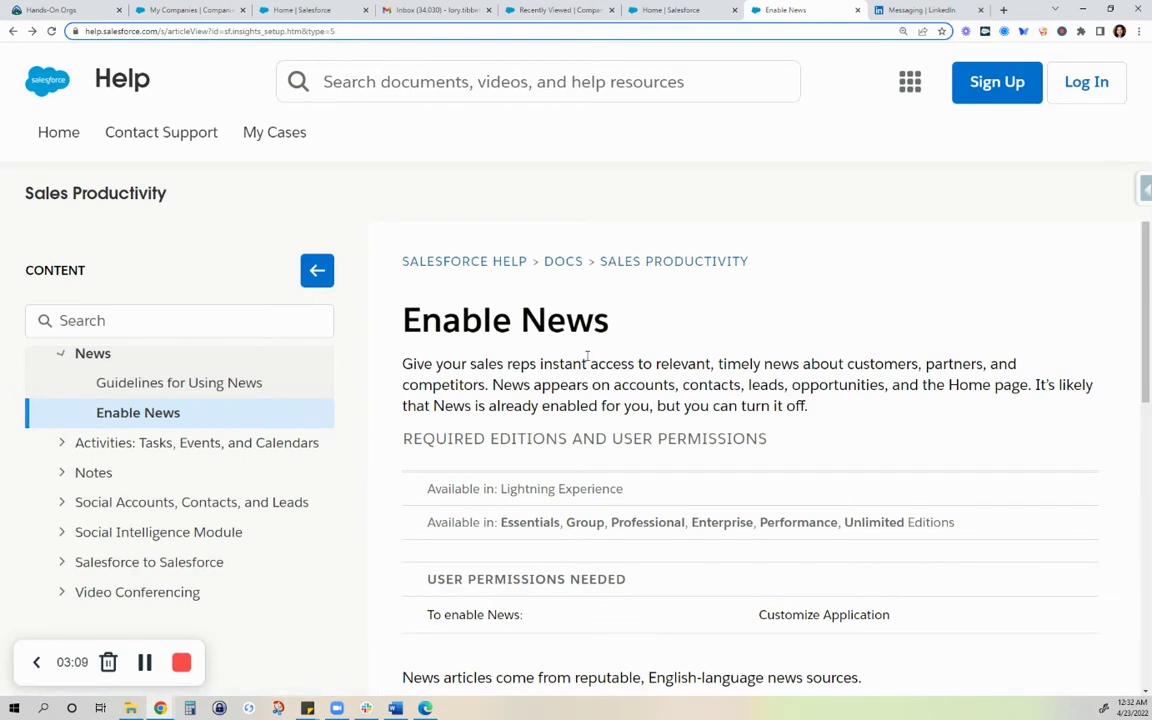
{"action": "scroll", "coordinate": [590, 365], "scroll_direction": "down", "scroll_amount": 2}
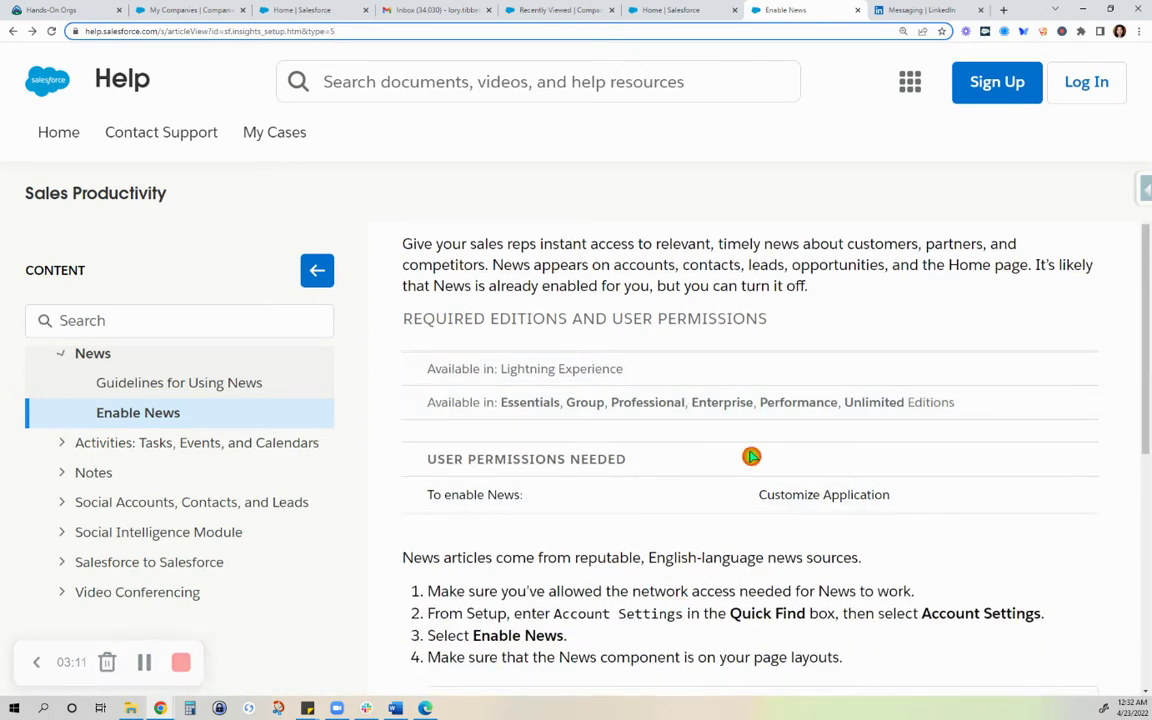
{"action": "scroll", "coordinate": [856, 633], "scroll_direction": "down", "scroll_amount": 3}
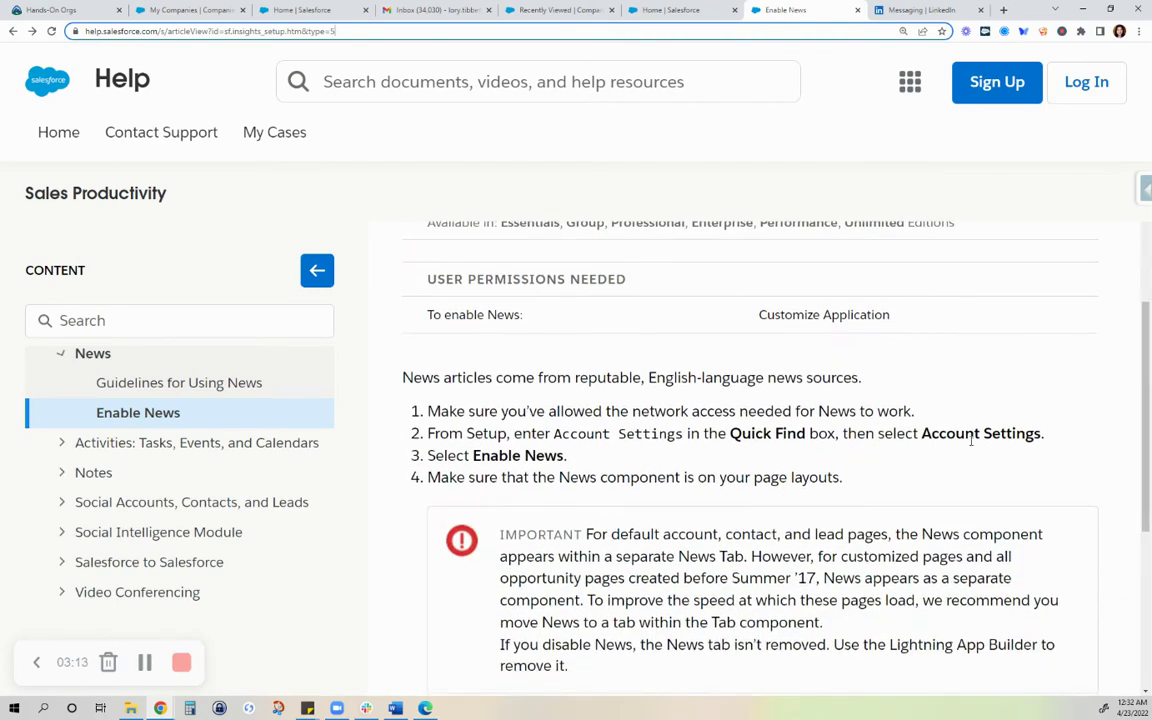
{"action": "left_click", "coordinate": [545, 10]}
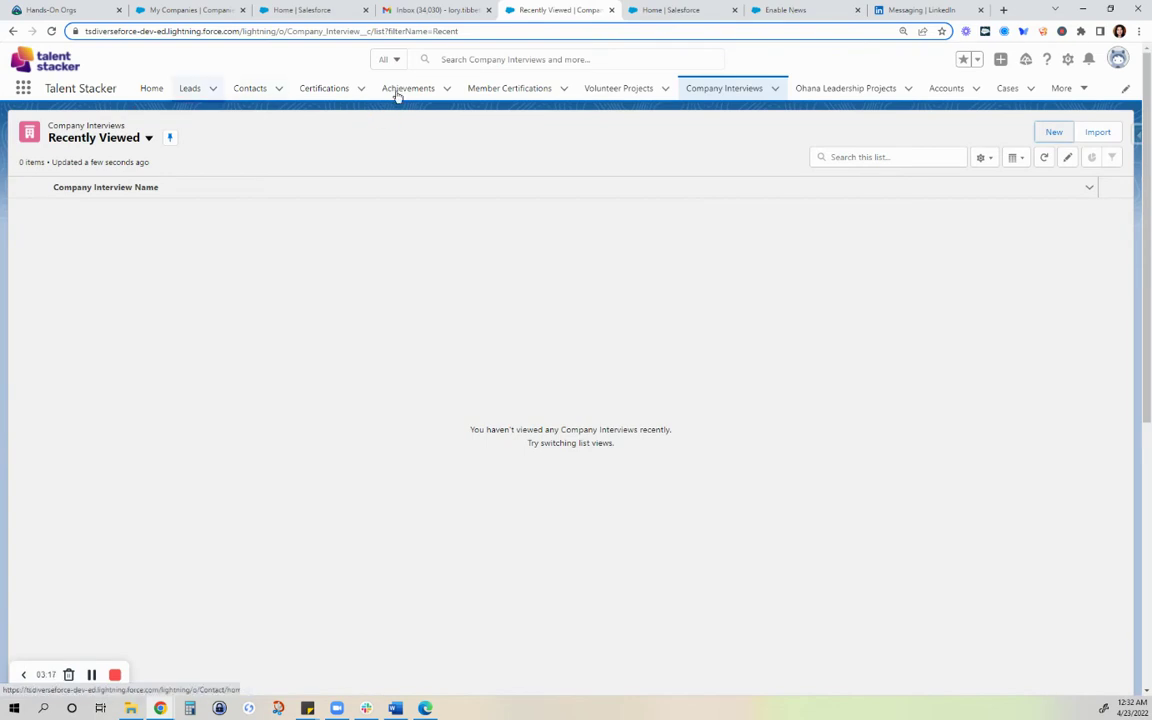
Find 'account sett' in Setup Quick Find and open Account Settings
{"action": "left_click", "coordinate": [688, 12]}
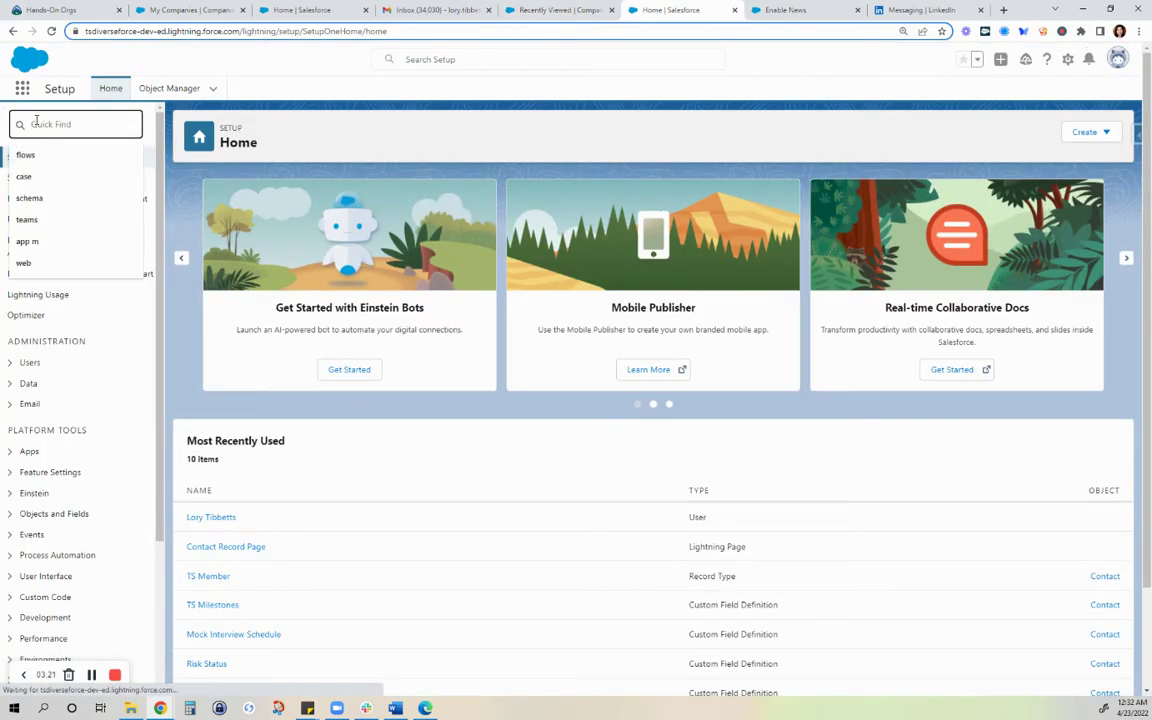
{"action": "type", "text": "acc"}
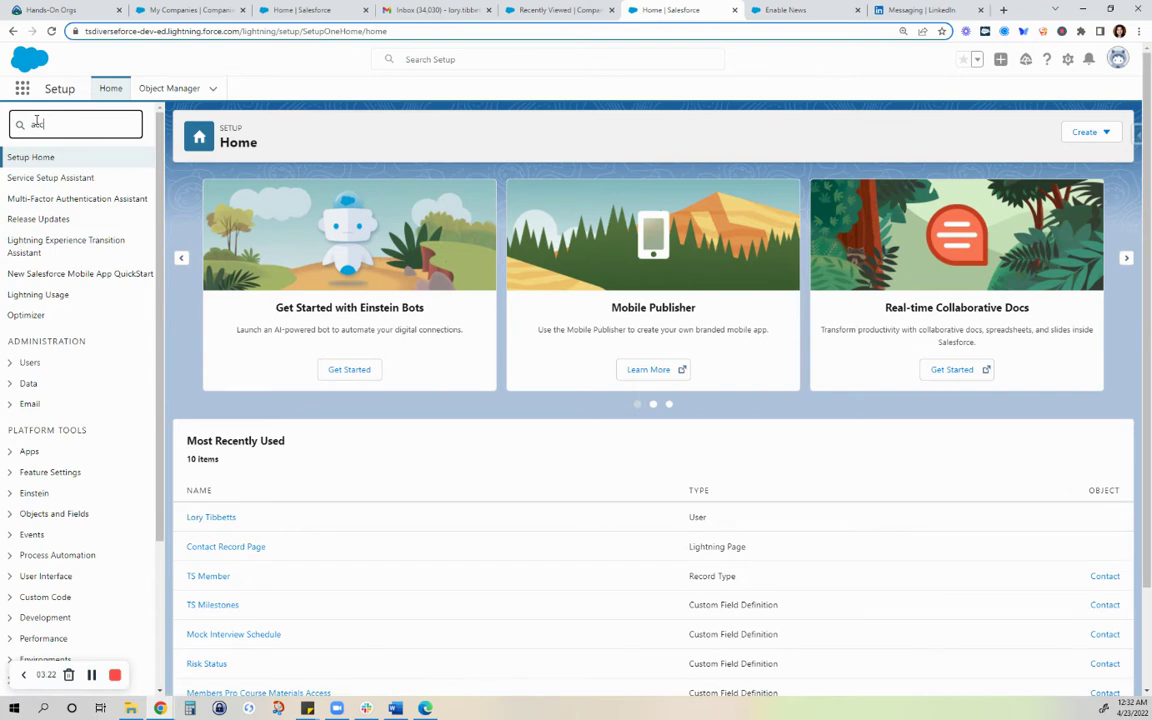
{"action": "type", "text": "ount sett"}
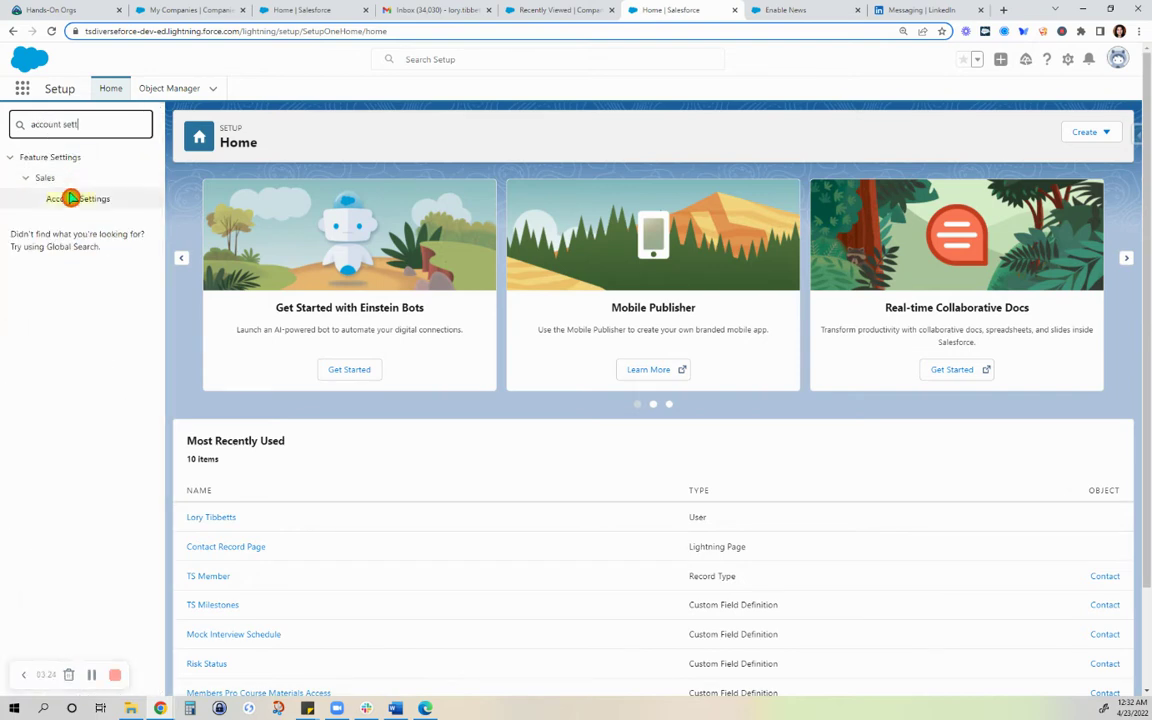
{"action": "left_click", "coordinate": [88, 199]}
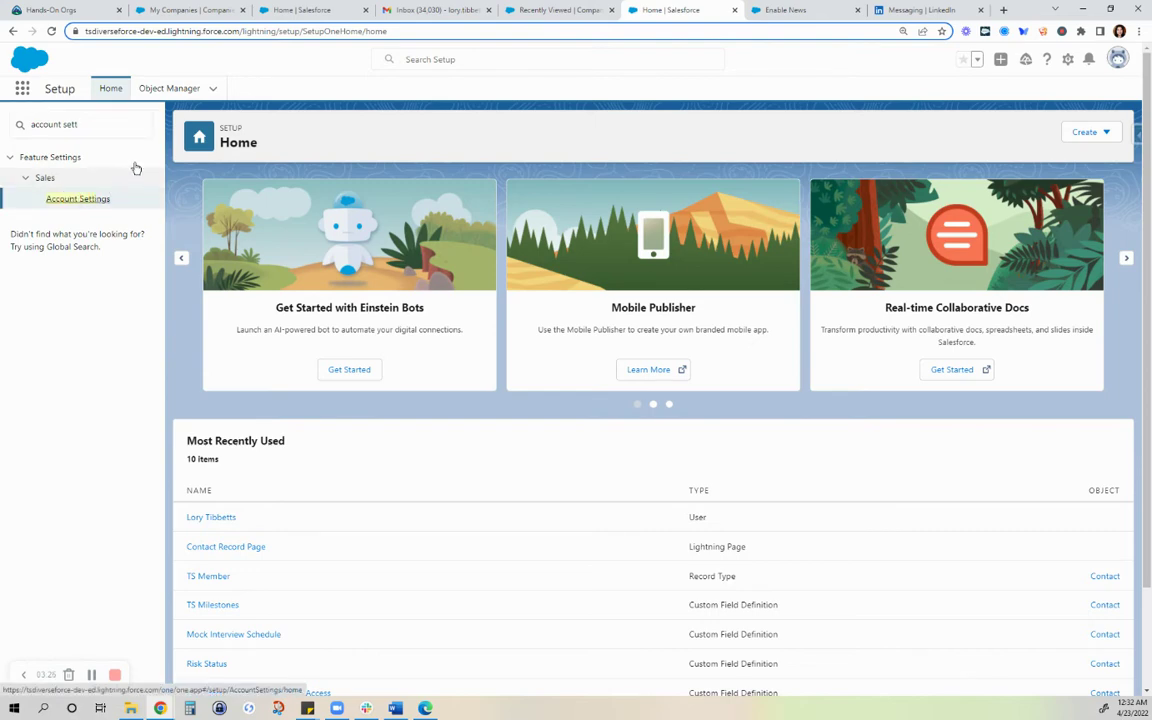
{"action": "left_click", "coordinate": [80, 199]}
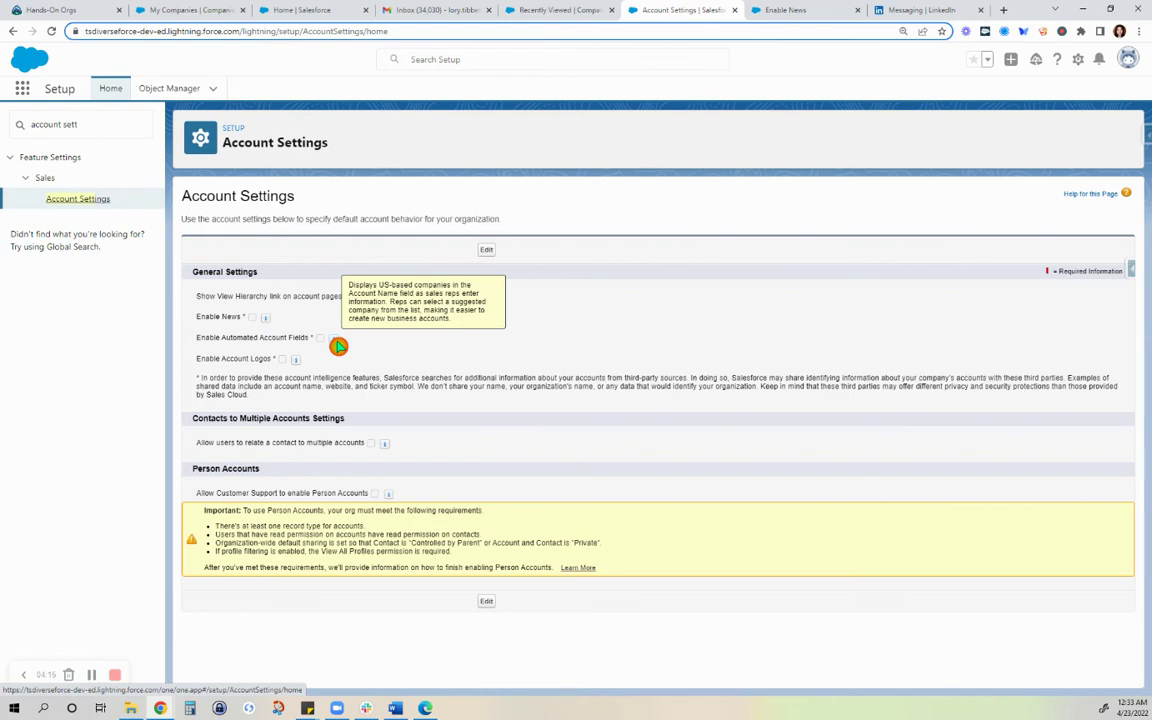
Turn on News, Automated Account Fields, Account Logos and multi-account contacts, then save
{"action": "left_click", "coordinate": [488, 252]}
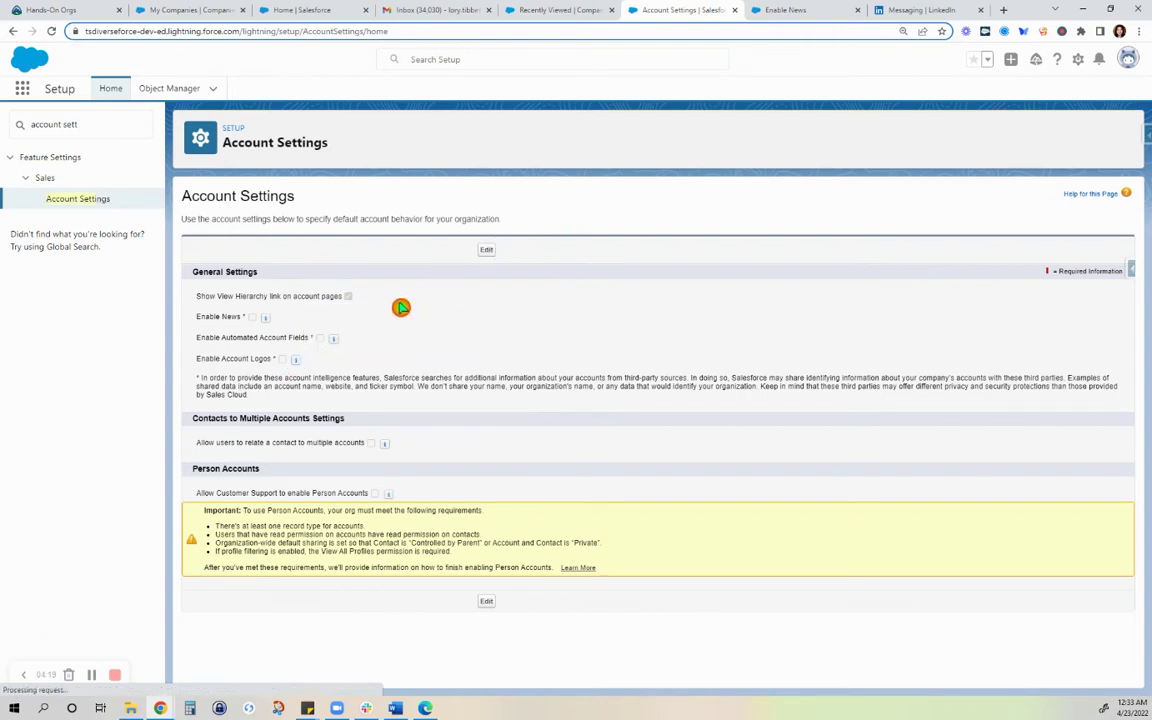
{"action": "left_click", "coordinate": [253, 317]}
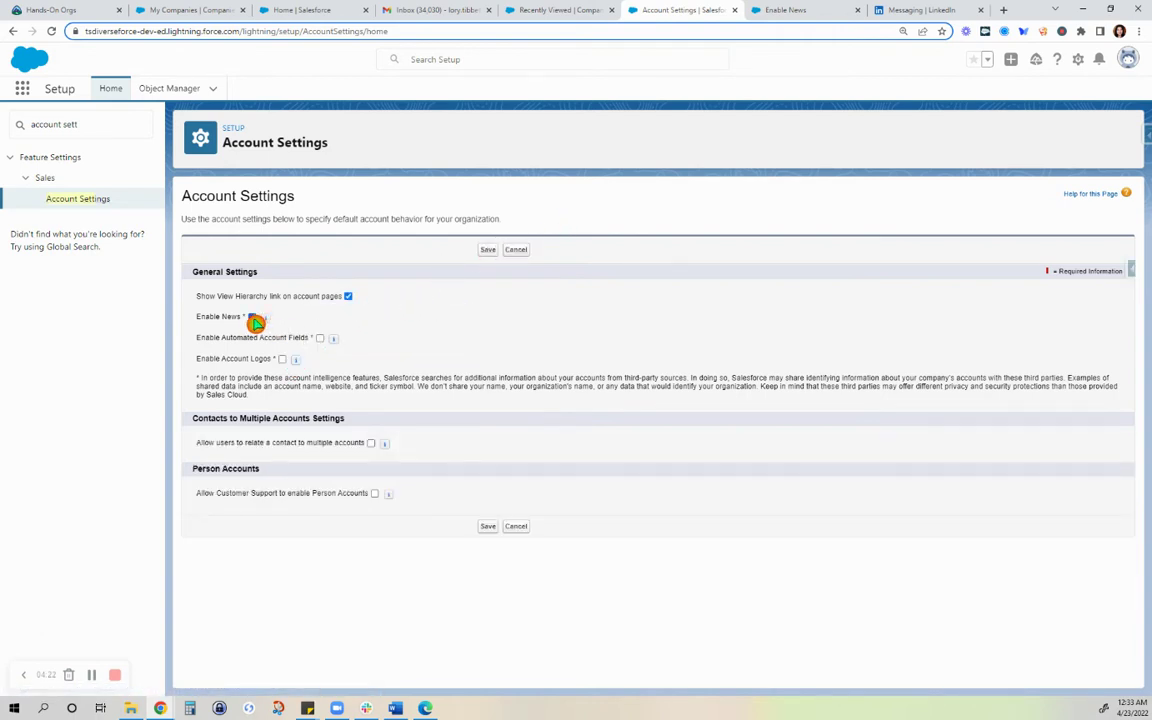
{"action": "left_click", "coordinate": [320, 339]}
{"action": "left_click", "coordinate": [282, 359]}
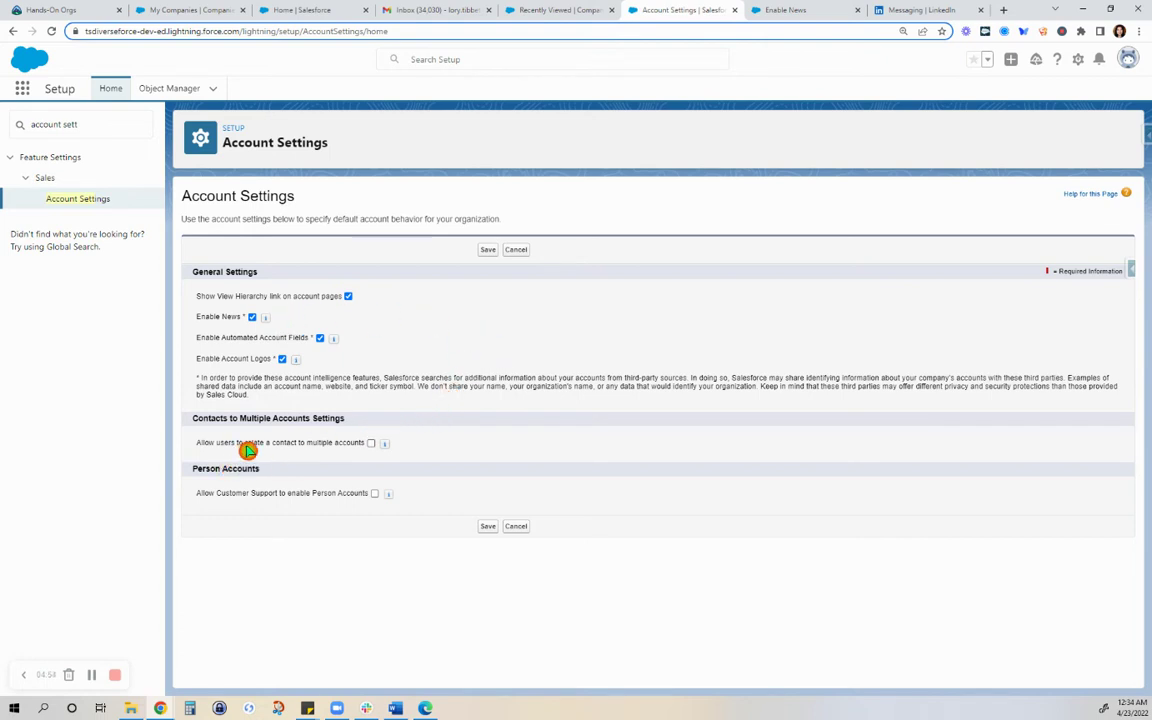
{"action": "left_click", "coordinate": [371, 443]}
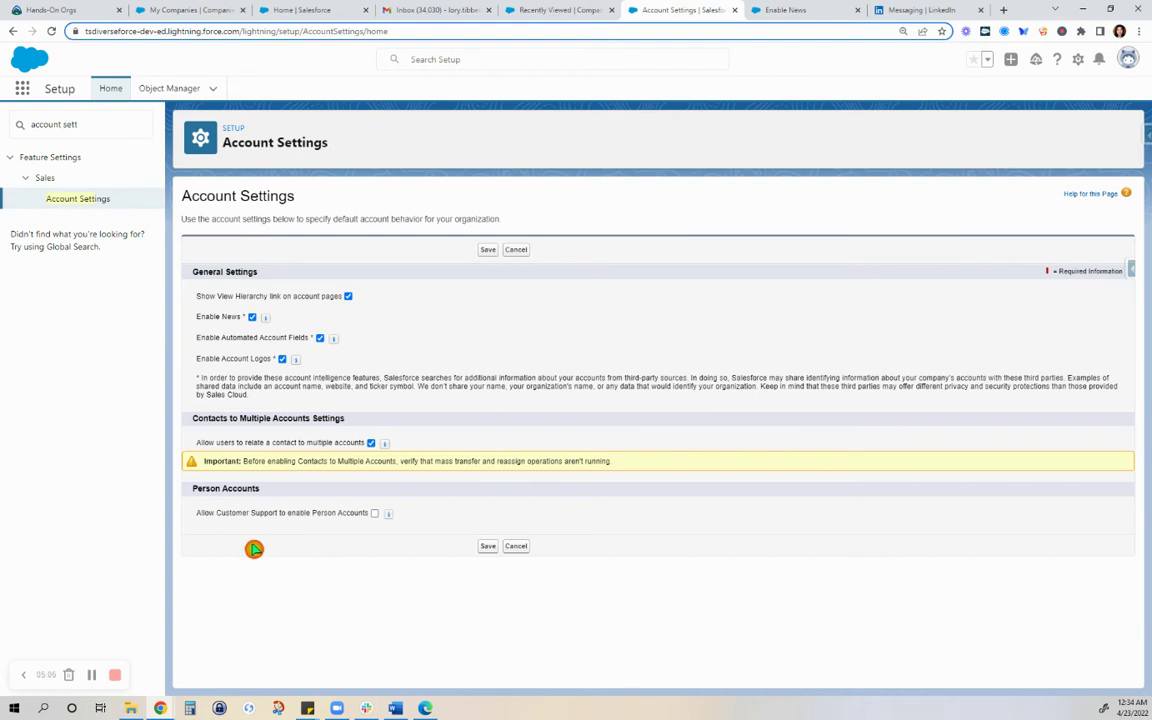
{"action": "left_click", "coordinate": [488, 548]}
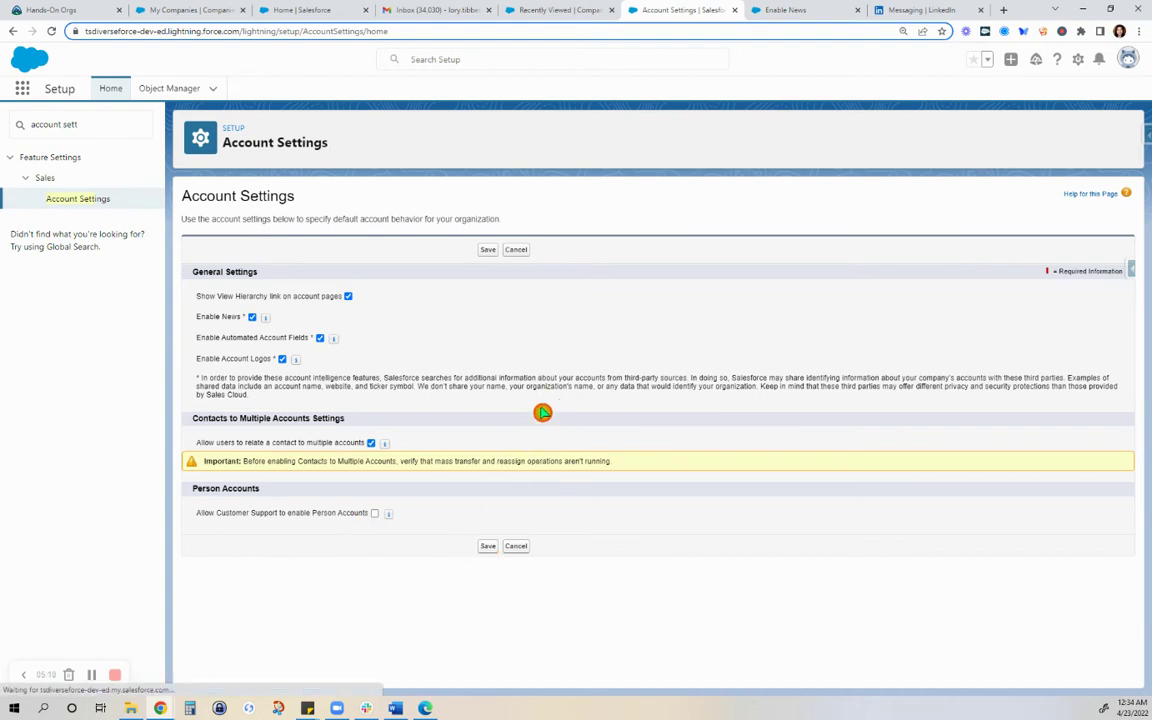
Start a Company Interview, begin a Paid Employment hiring account, then cancel that account
{"action": "left_click", "coordinate": [560, 15]}
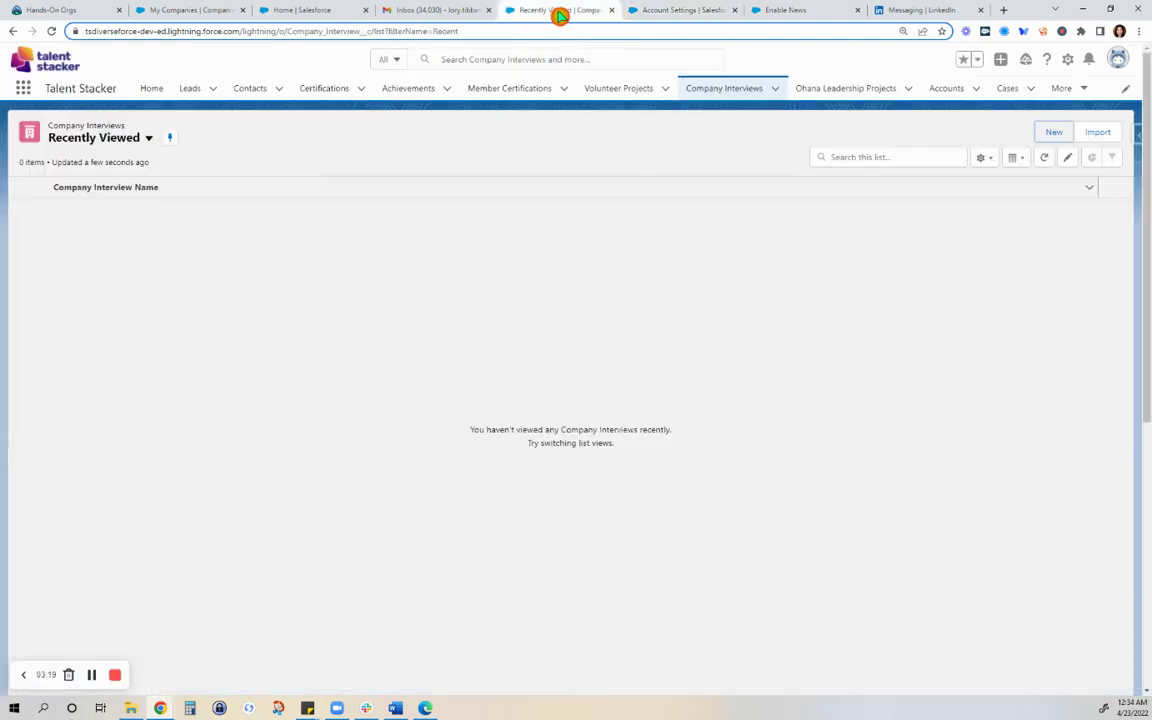
{"action": "left_click", "coordinate": [1045, 134]}
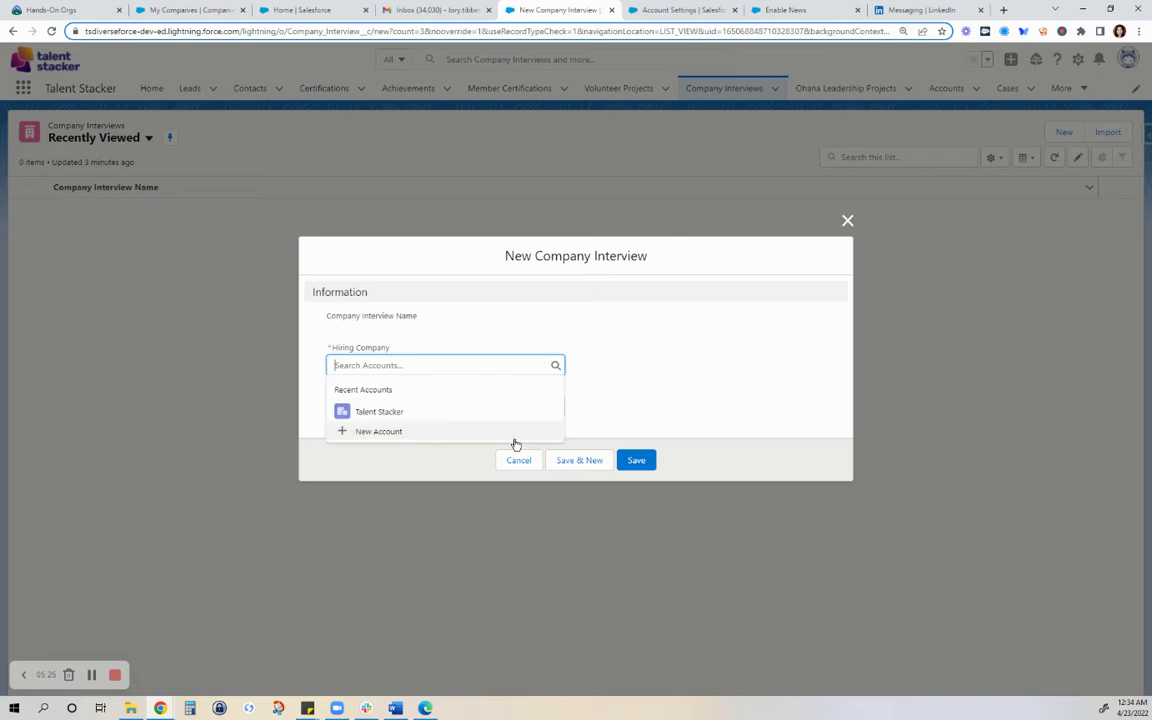
{"action": "left_click", "coordinate": [533, 441]}
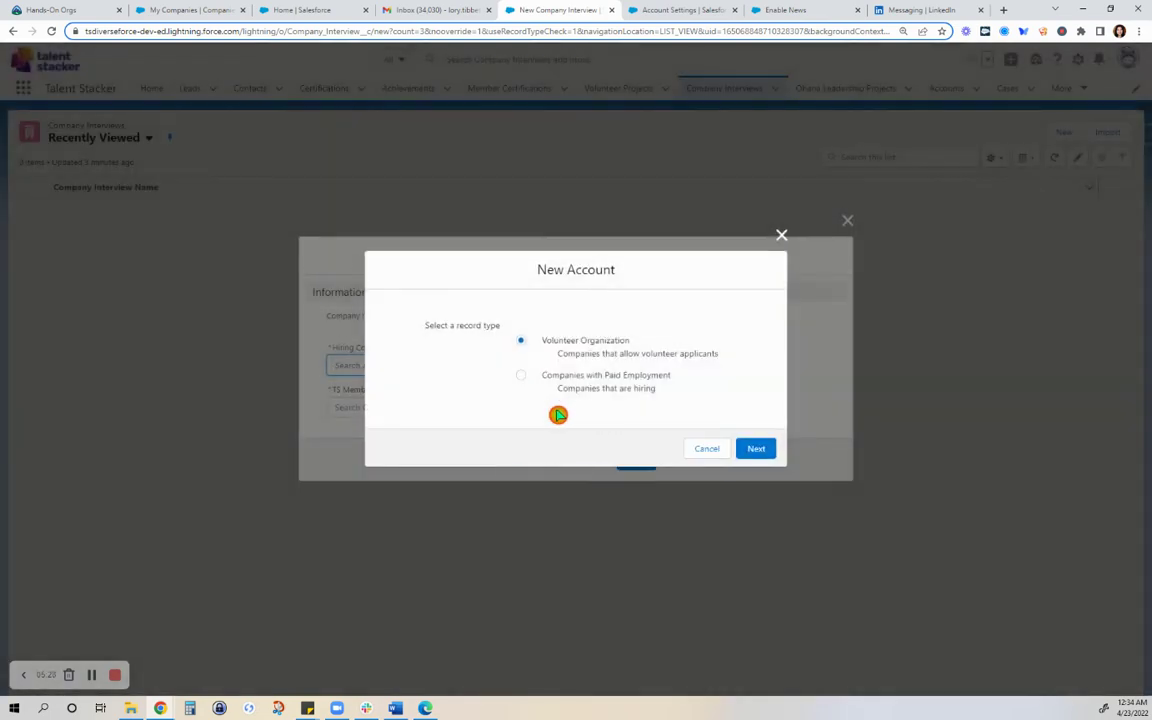
{"action": "left_click", "coordinate": [560, 378]}
{"action": "left_click", "coordinate": [748, 450]}
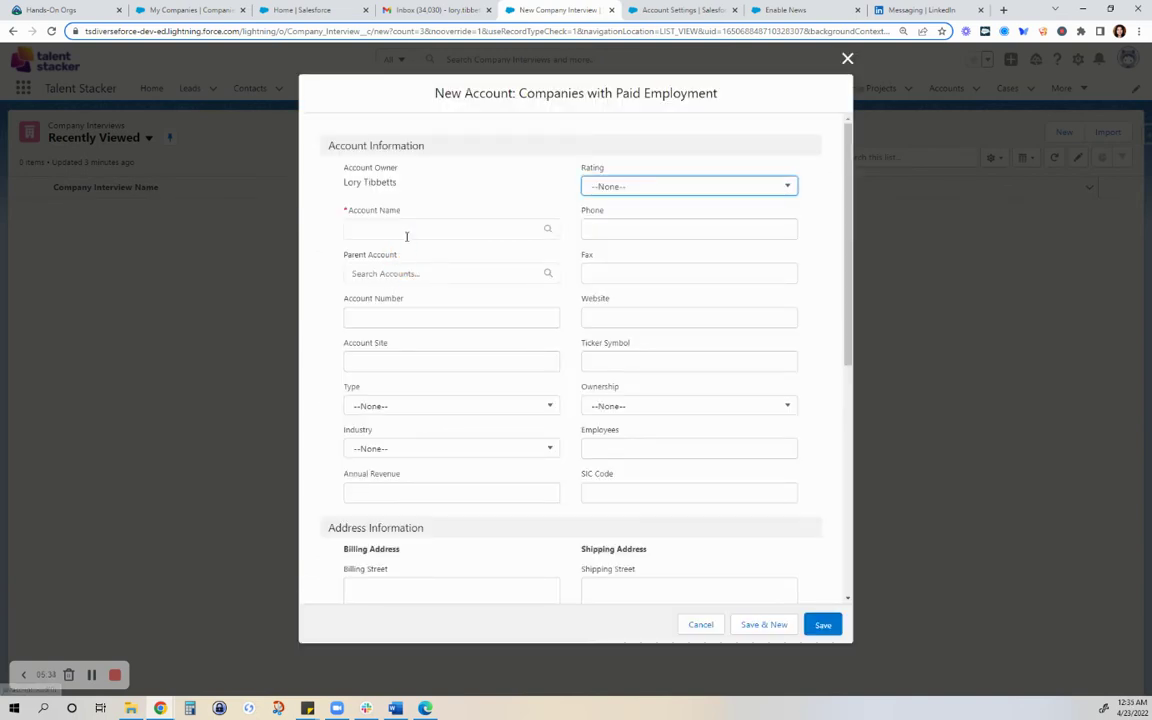
{"action": "left_click", "coordinate": [410, 229]}
{"action": "type", "text": "IBM"}
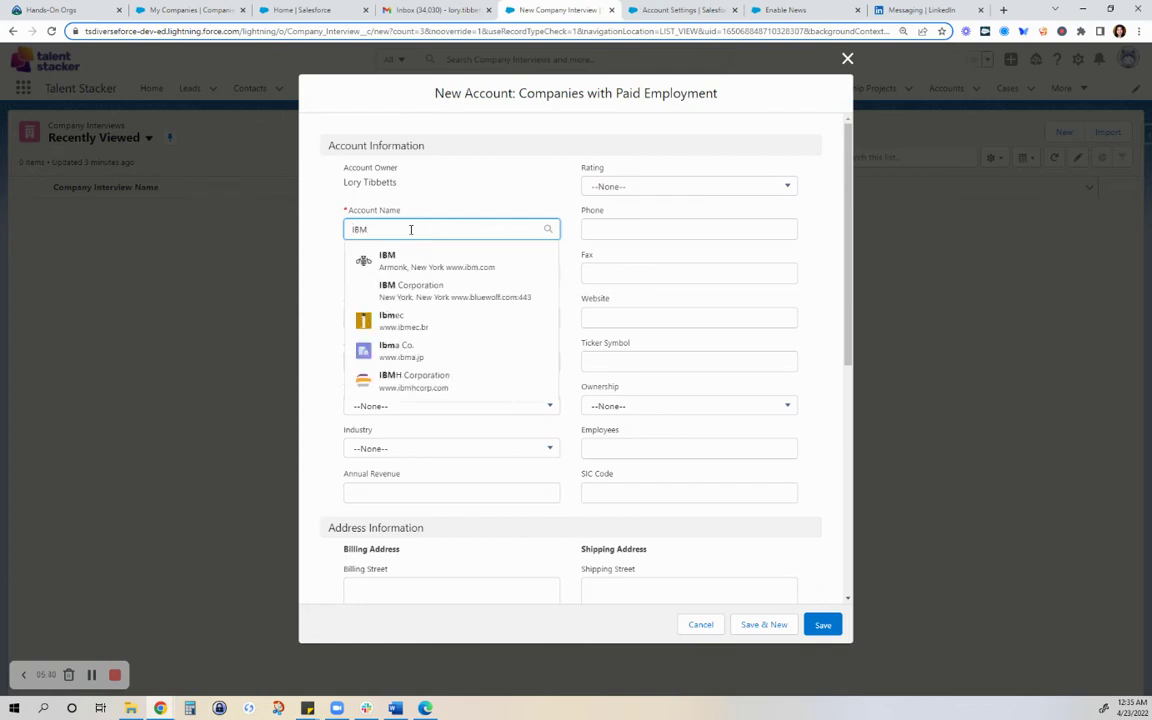
{"action": "left_click", "coordinate": [708, 624]}
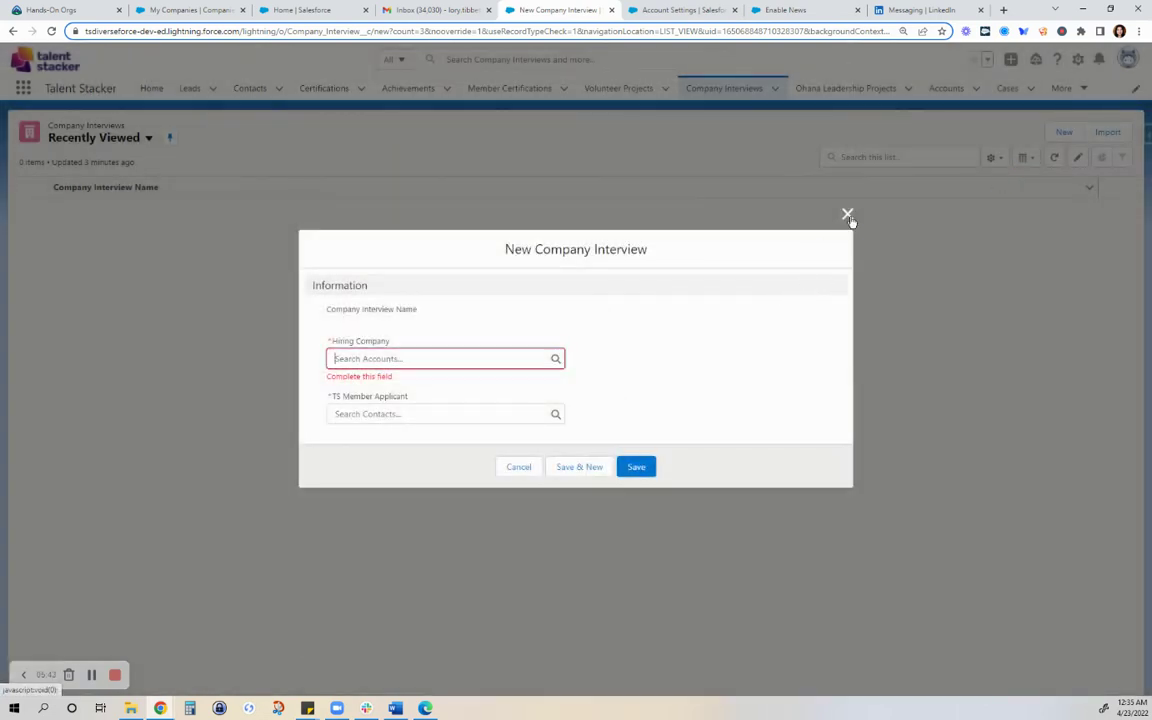
Close the New Company Interview form, check Help & Training, and return to Account Settings
{"action": "left_click", "coordinate": [847, 214]}
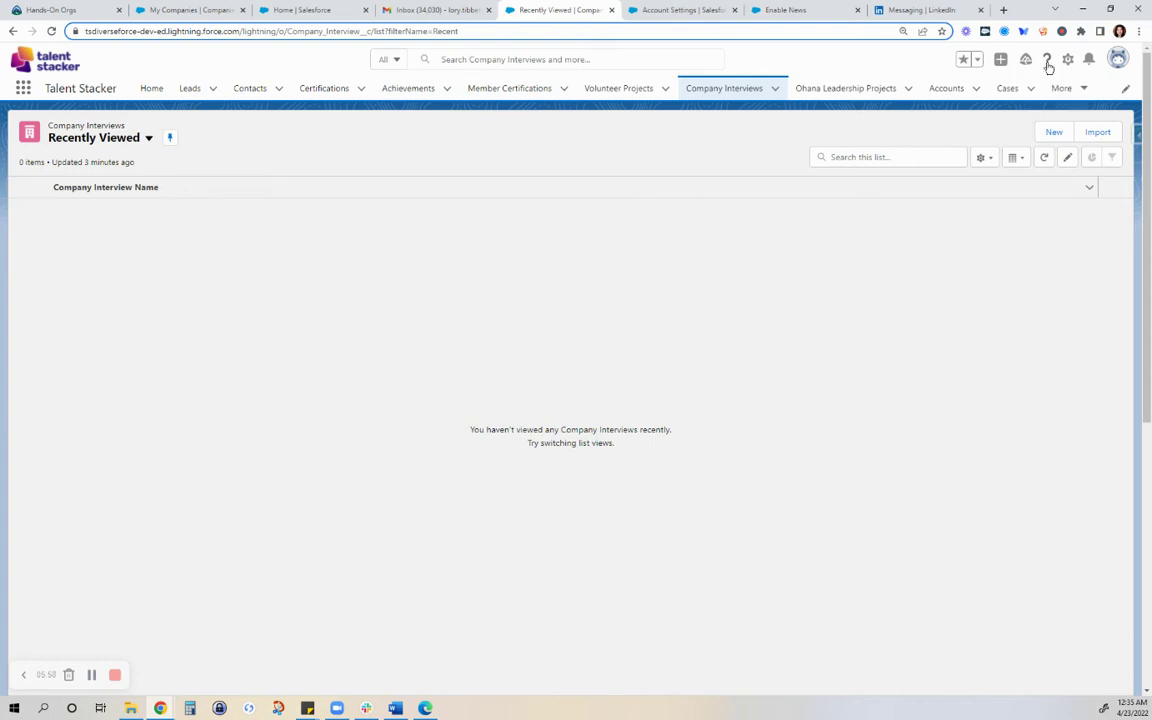
{"action": "left_click", "coordinate": [1046, 62]}
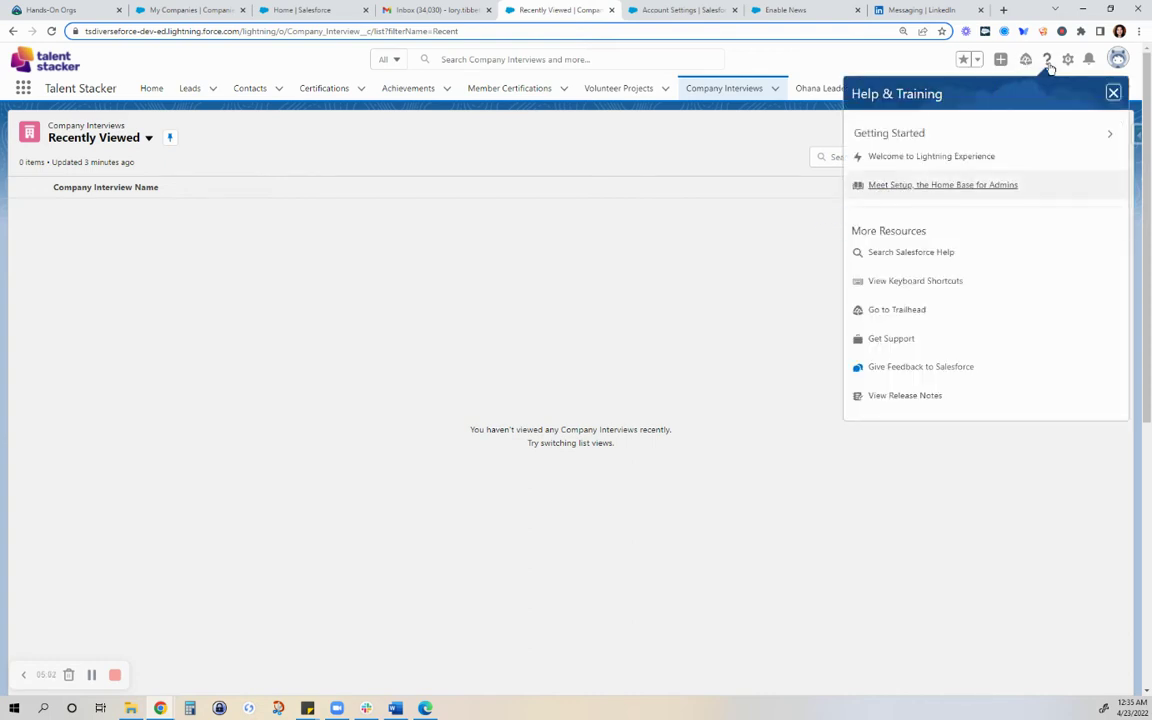
{"action": "left_click", "coordinate": [911, 63]}
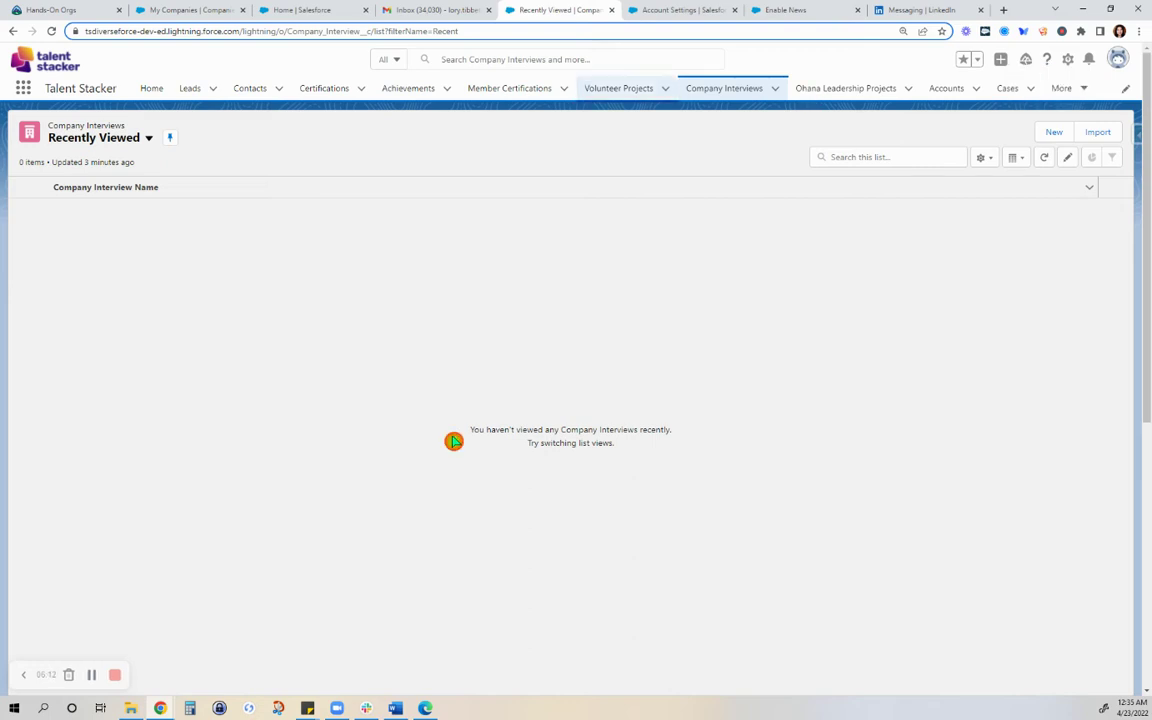
{"action": "left_click", "coordinate": [1046, 60]}
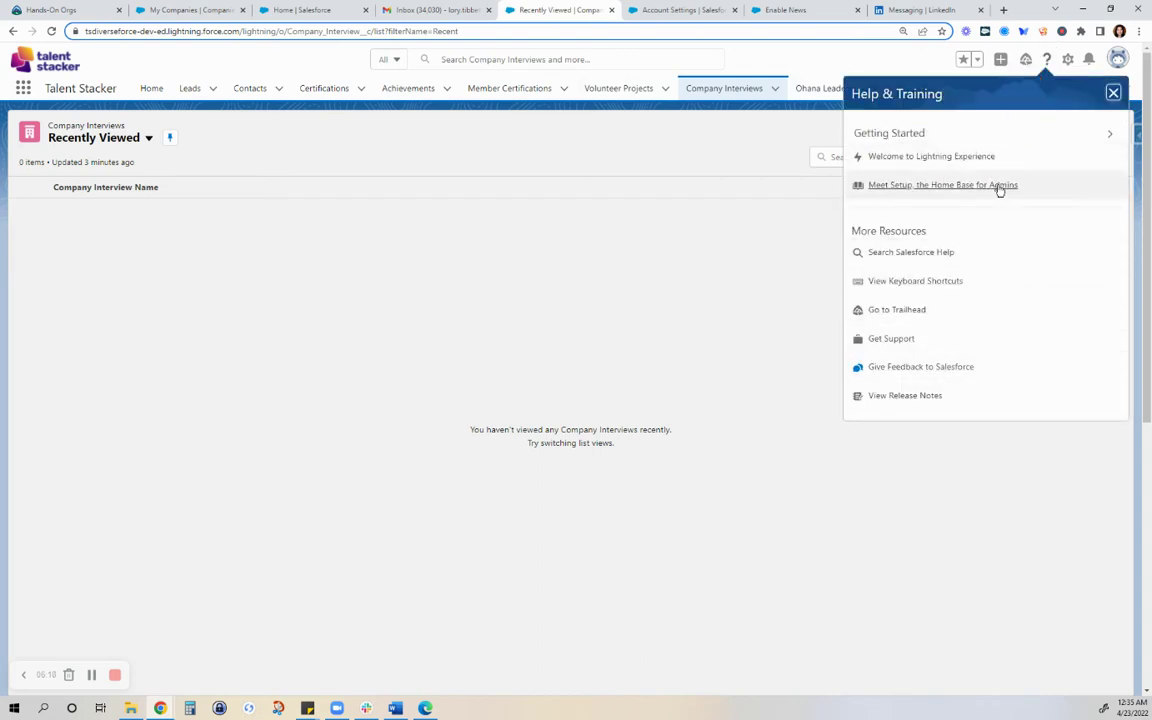
{"action": "left_click", "coordinate": [693, 20]}
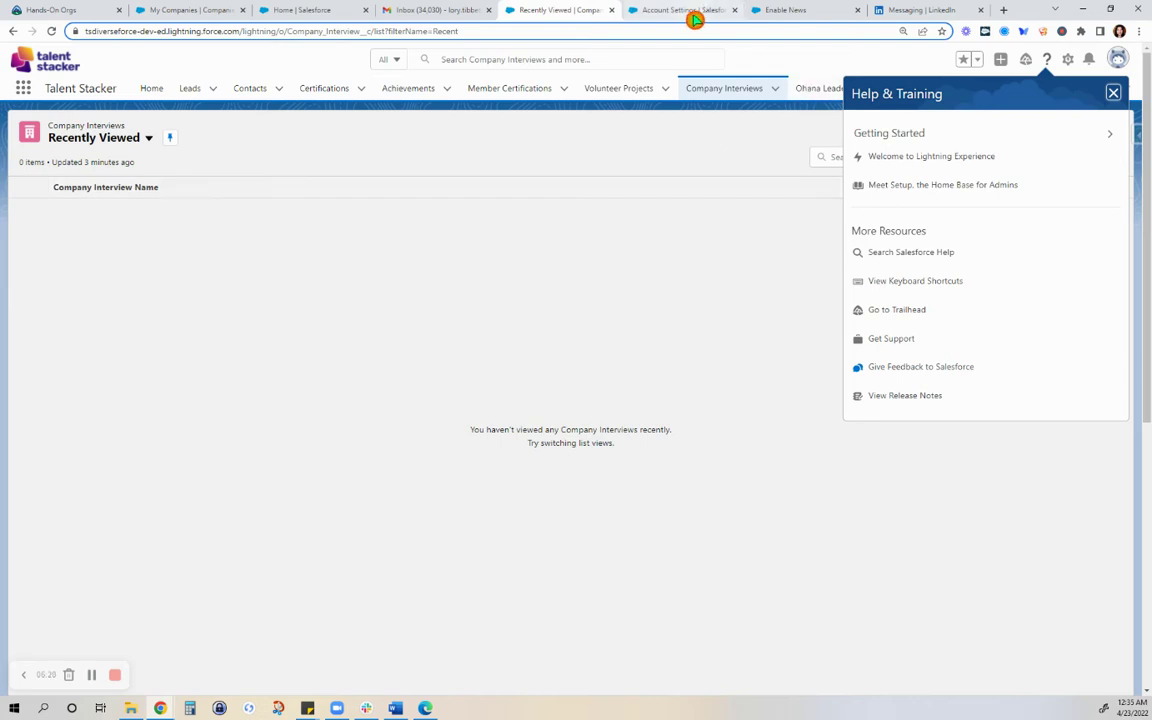
{"action": "left_click", "coordinate": [698, 16]}
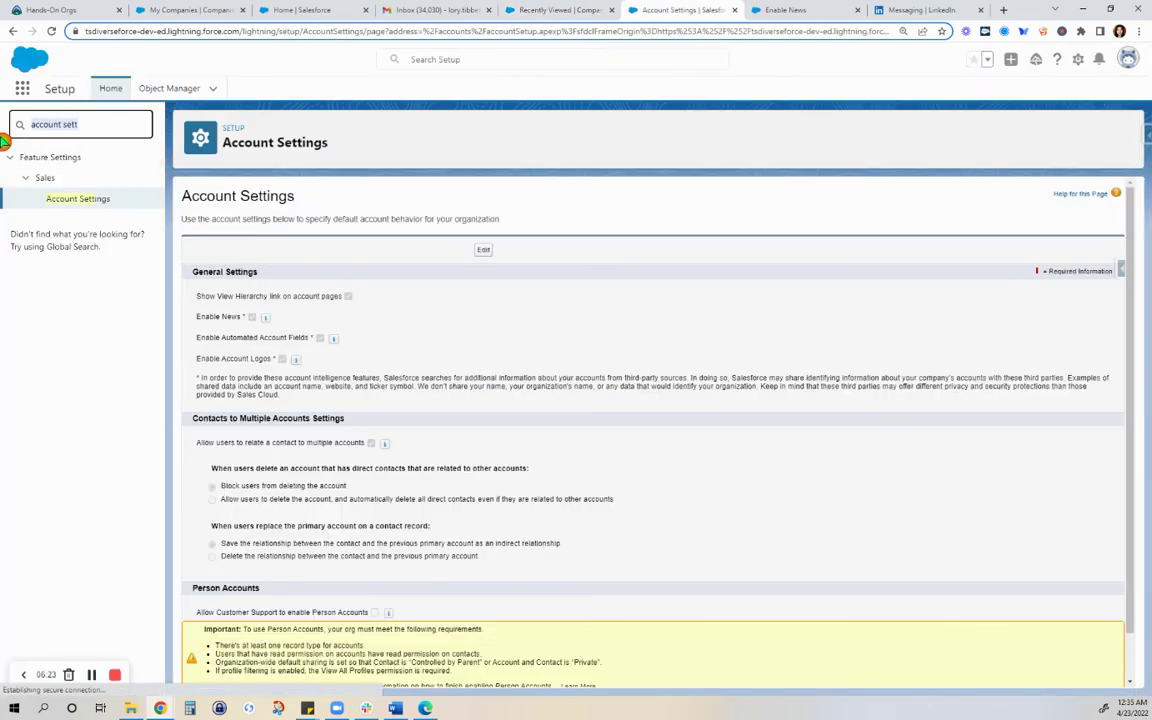
Search Setup Quick Find for 'help' and open the Help Menu page
{"action": "type", "text": "sal"}
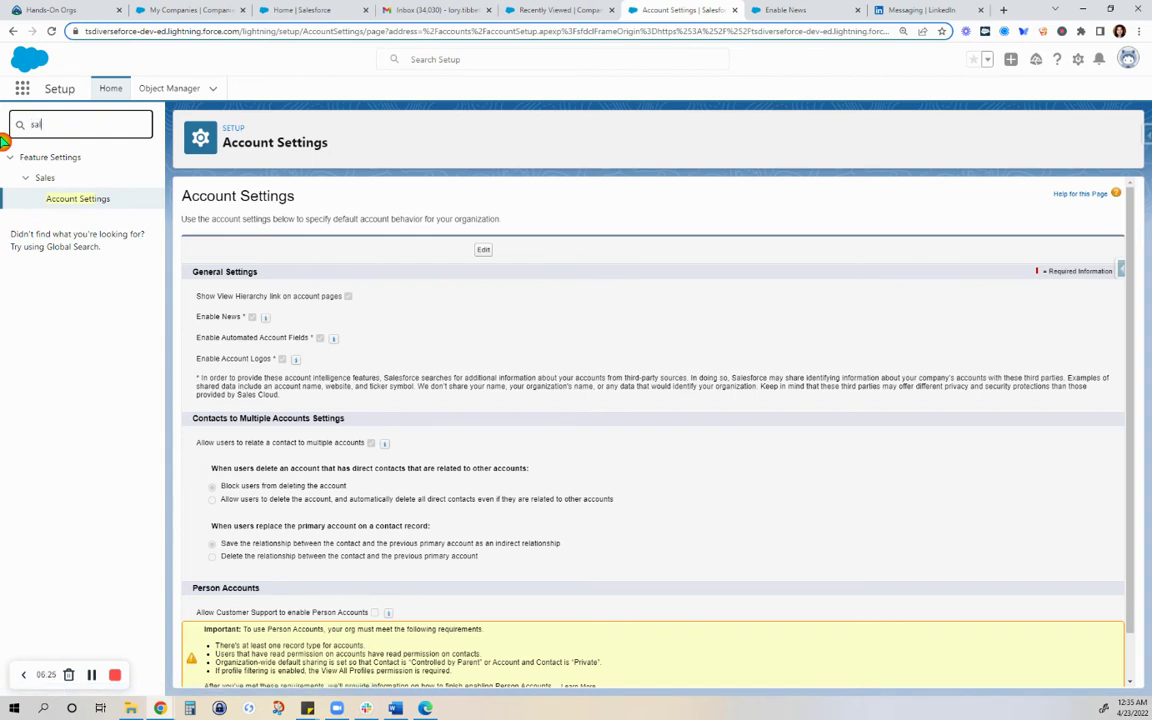
{"action": "type", "text": "esforce hlep"}
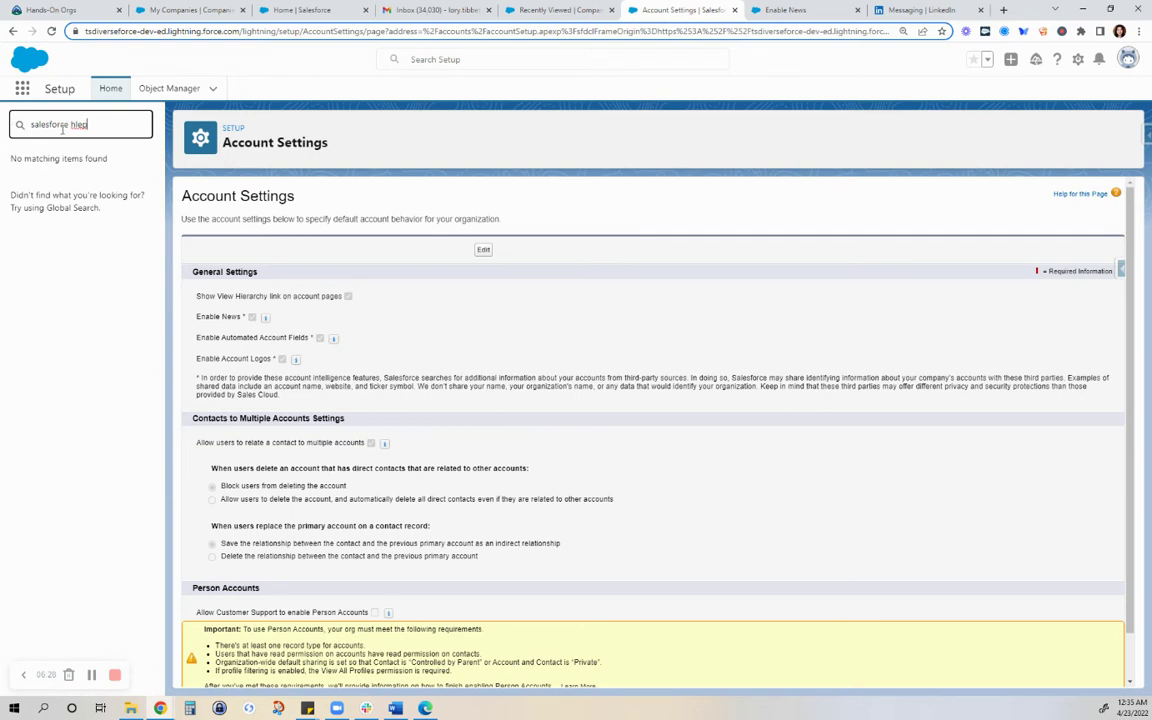
{"action": "left_click_drag", "start_coordinate": [99, 124], "coordinate": [3, 121]}
{"action": "type", "text": "help"}
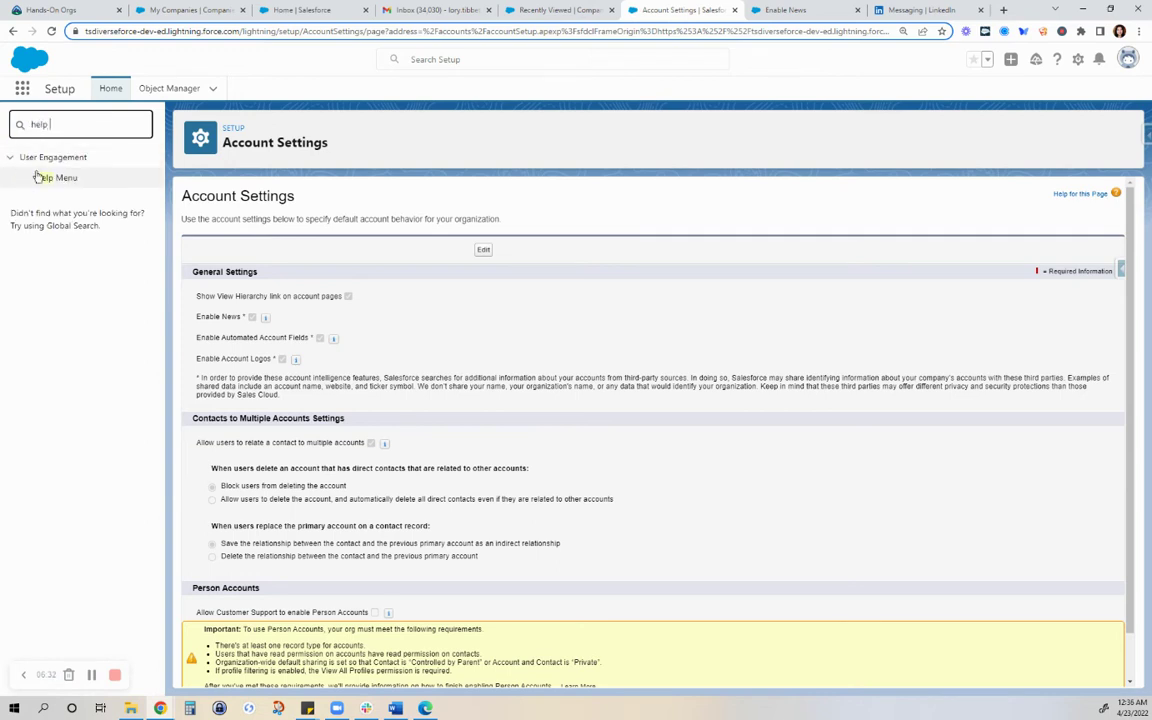
{"action": "left_click", "coordinate": [44, 180]}
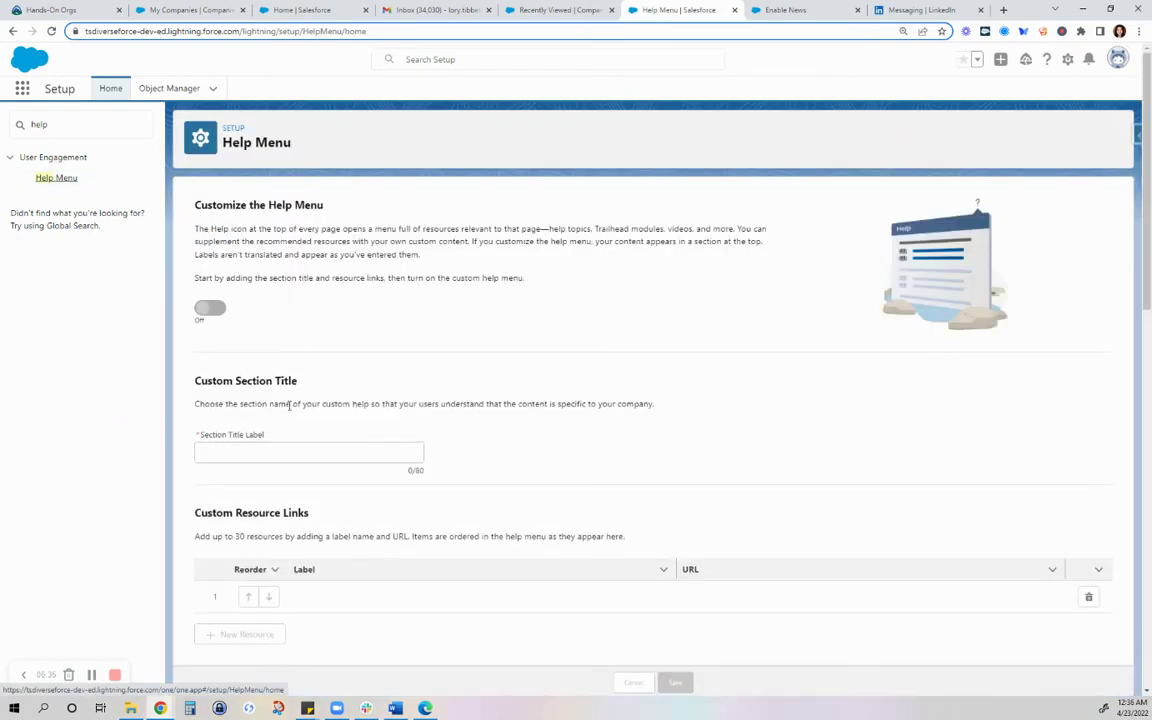
Enter the section title 'Favorite Configuraiton Resources'
{"action": "scroll", "coordinate": [480, 320], "scroll_direction": "down", "scroll_amount": 1}
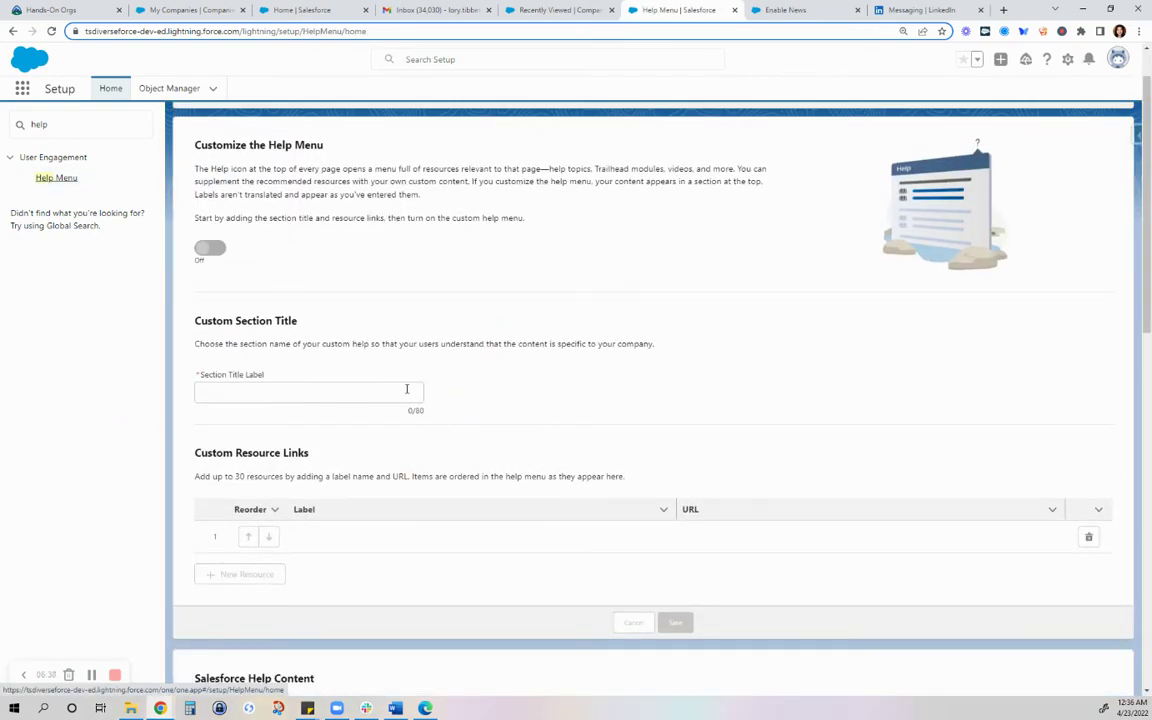
{"action": "left_click", "coordinate": [407, 389]}
{"action": "type", "text": "Favorite C"}
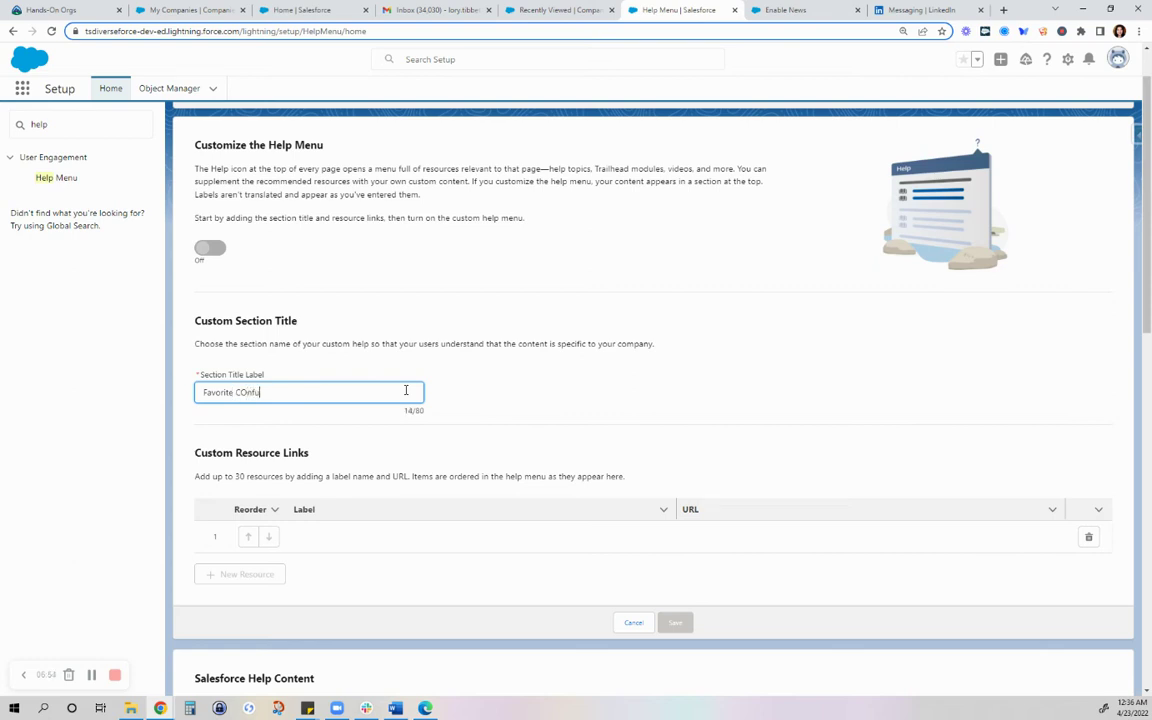
{"action": "type", "text": "on"}
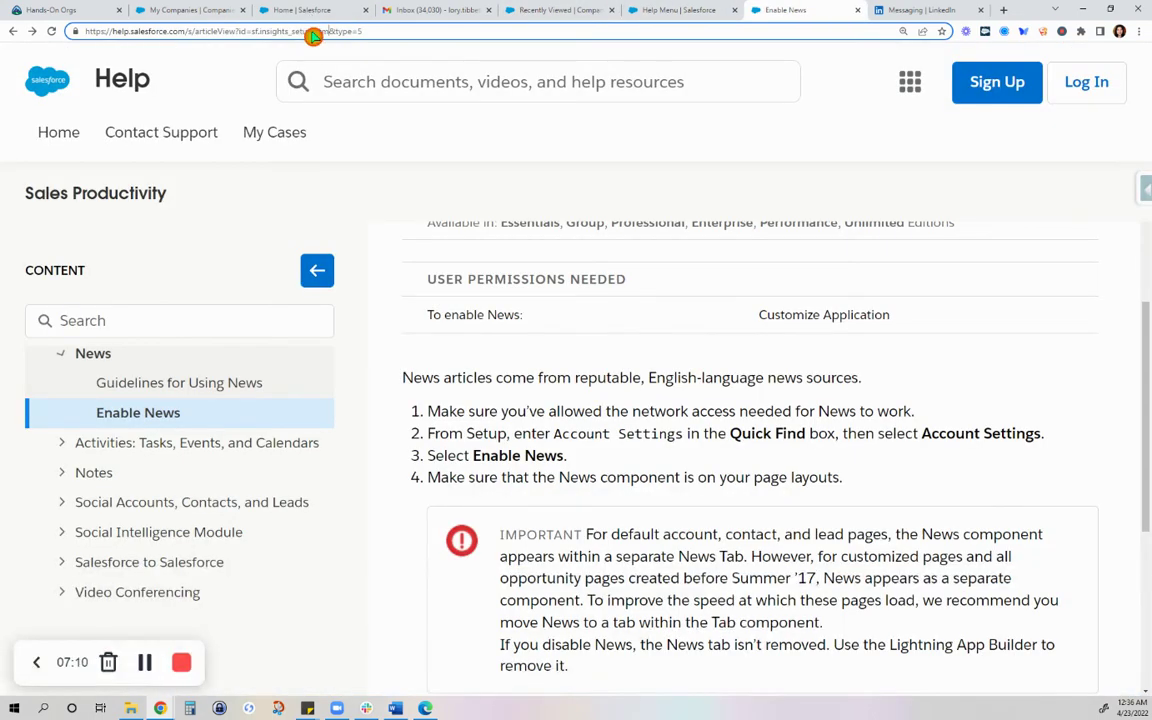
Add a resource link to the Enable News article labelled 'Enable News and Autofill Company Info'
{"action": "left_click", "coordinate": [345, 12]}
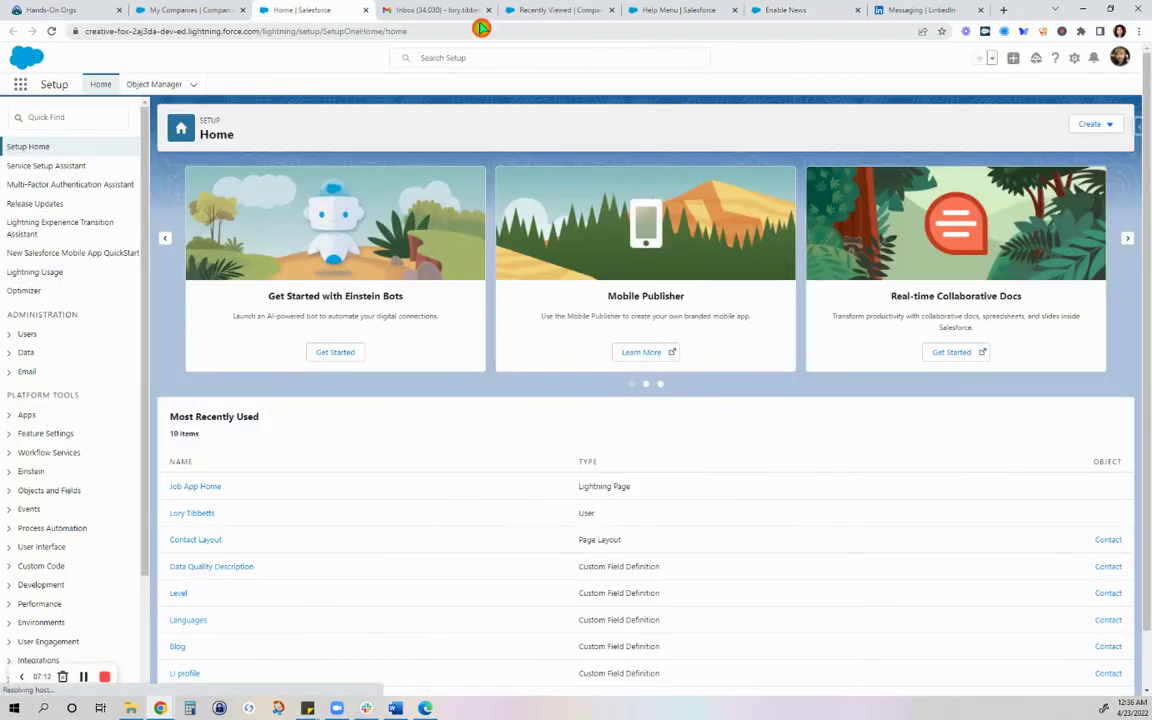
{"action": "key", "text": "ctrl+7"}
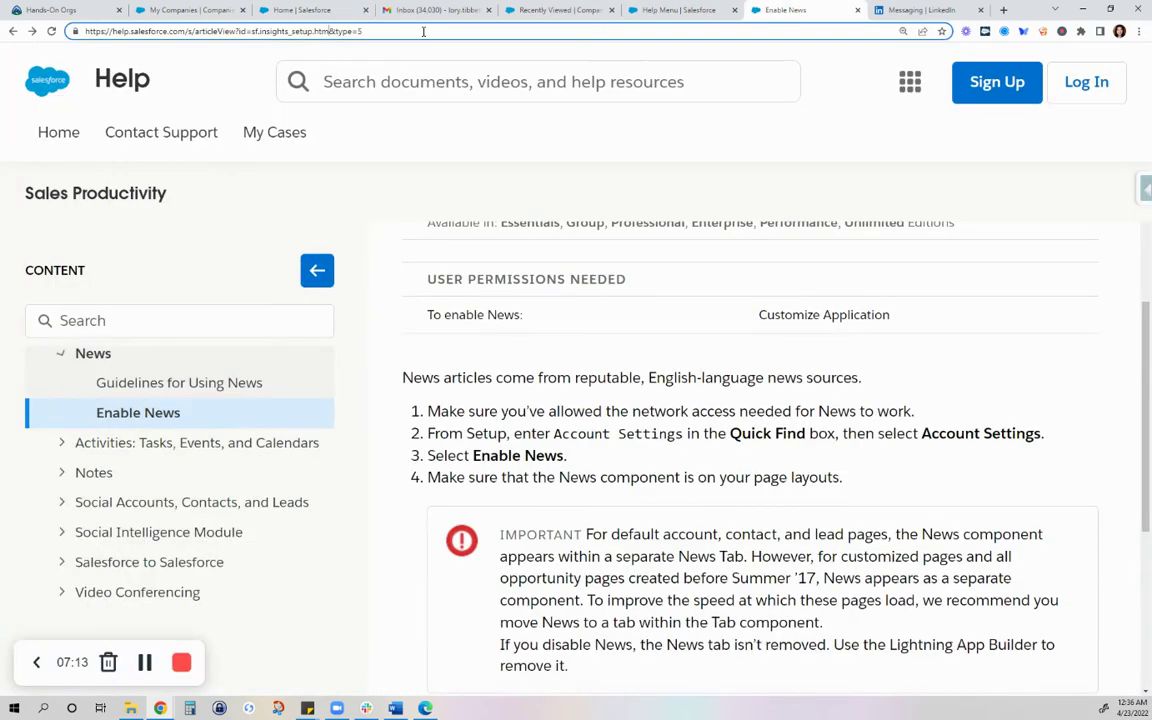
{"action": "left_click", "coordinate": [423, 32]}
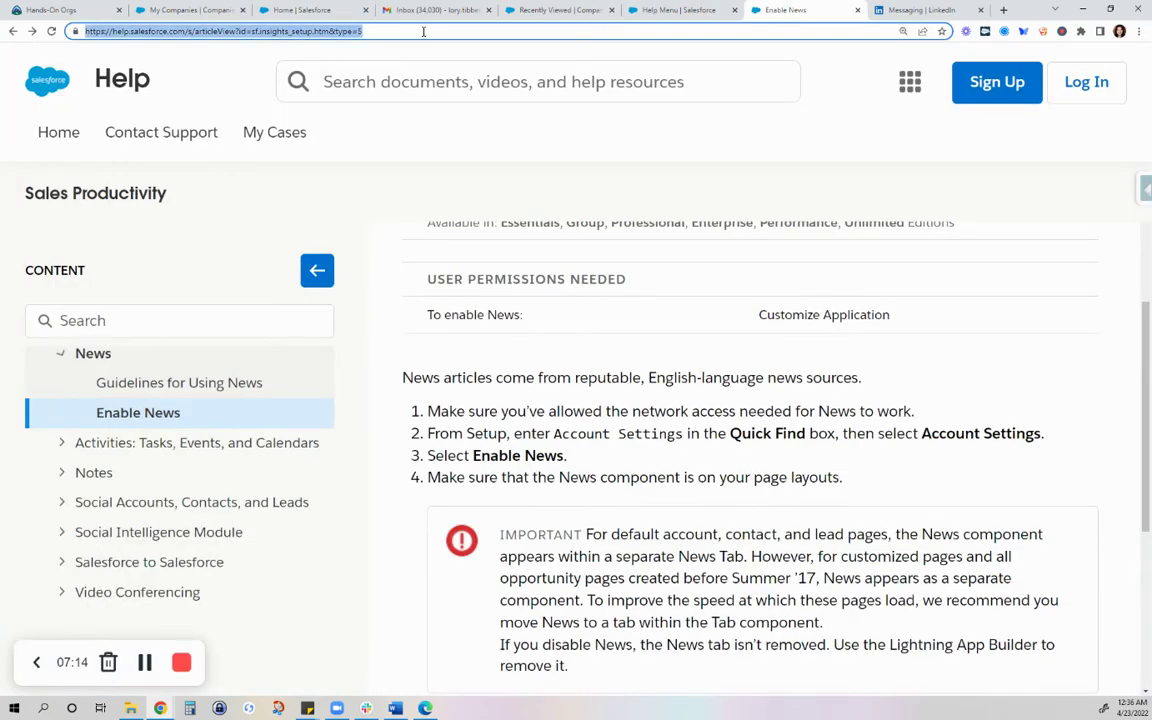
{"action": "left_click", "coordinate": [667, 17]}
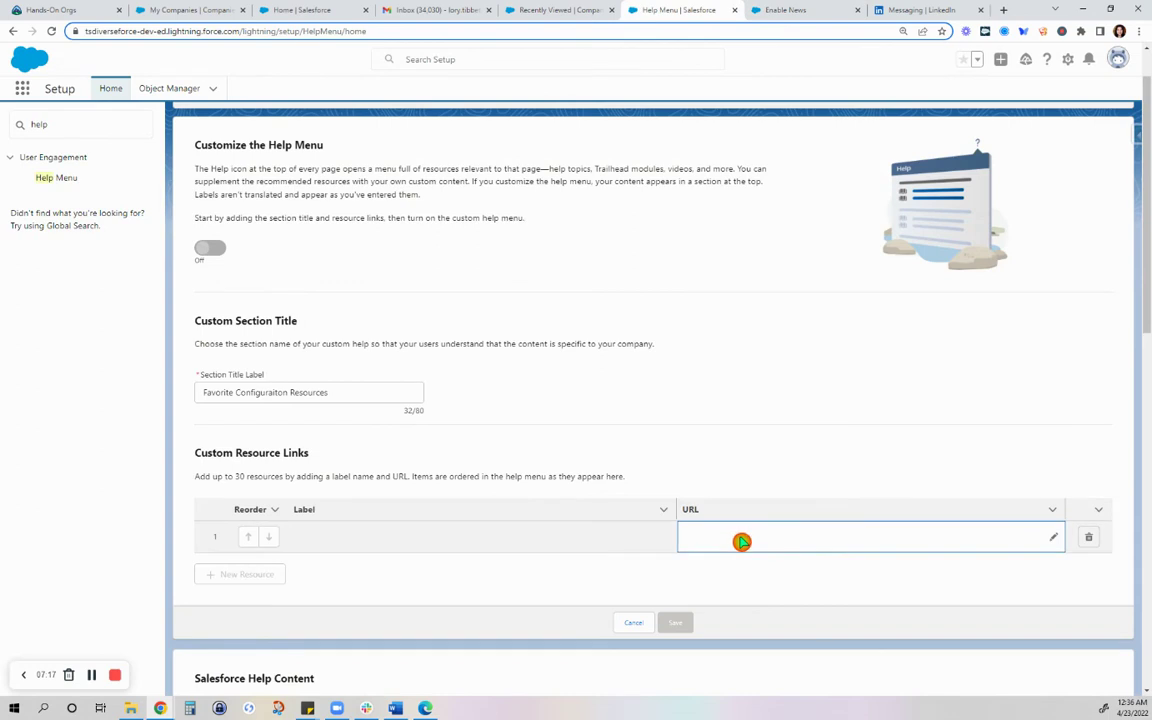
{"action": "left_click", "coordinate": [1053, 539]}
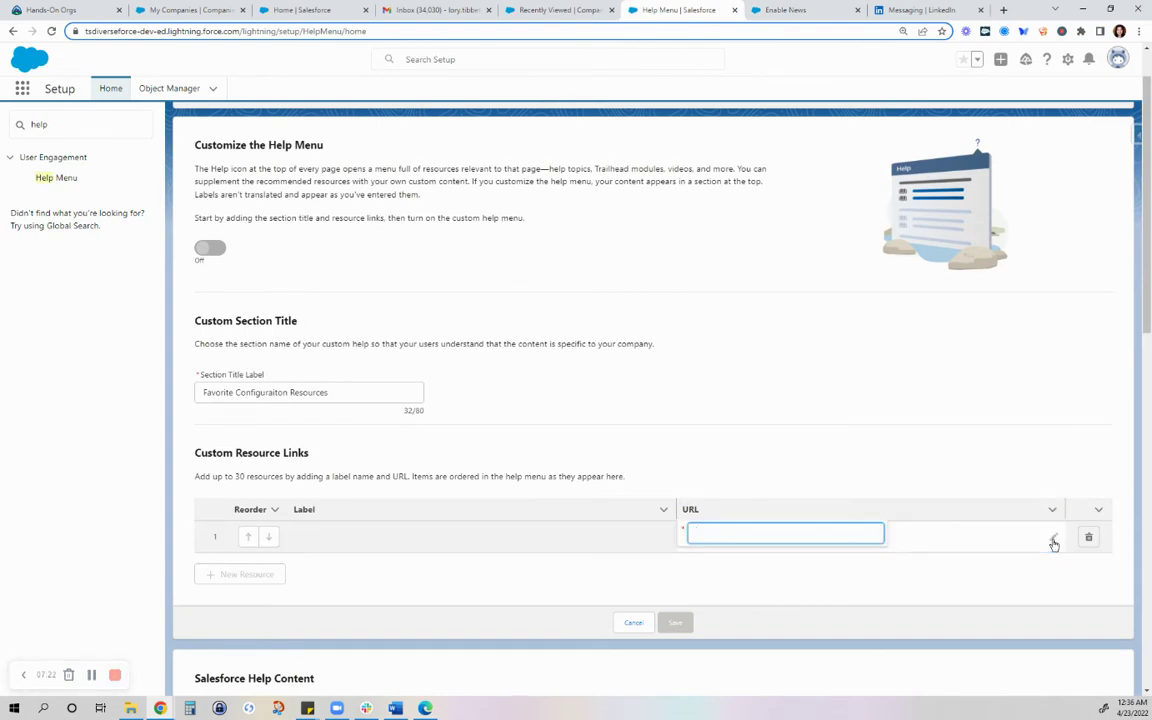
{"action": "type", "text": "https://help.salesforce.com/s/articleView?id=sf.insights_setup.htm&type=5"}
{"action": "left_click", "coordinate": [424, 536]}
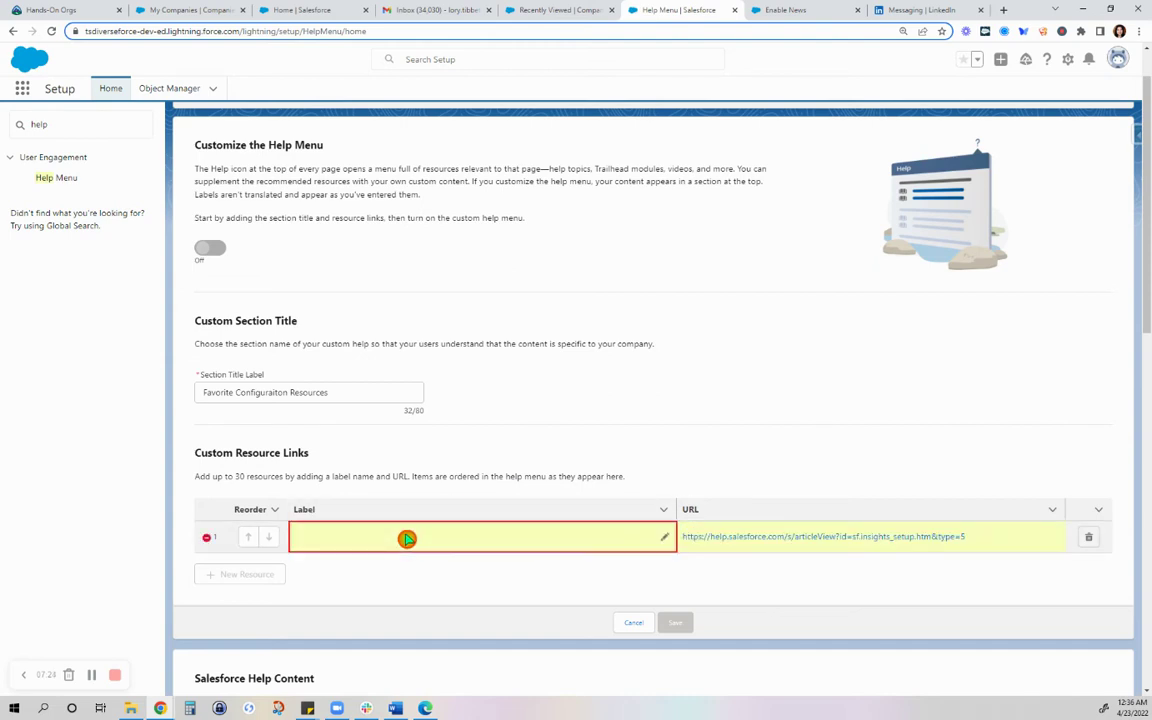
{"action": "left_click", "coordinate": [665, 537]}
{"action": "type", "text": "Enable News and Autofill Company Info"}
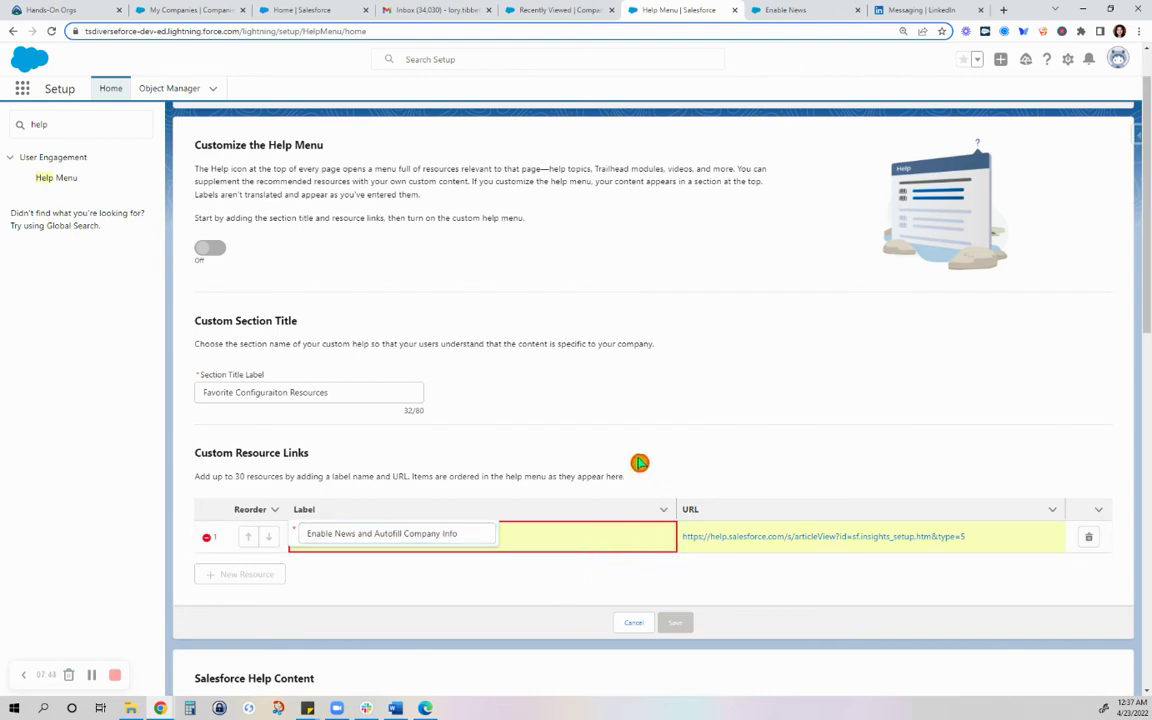
{"action": "left_click", "coordinate": [345, 391]}
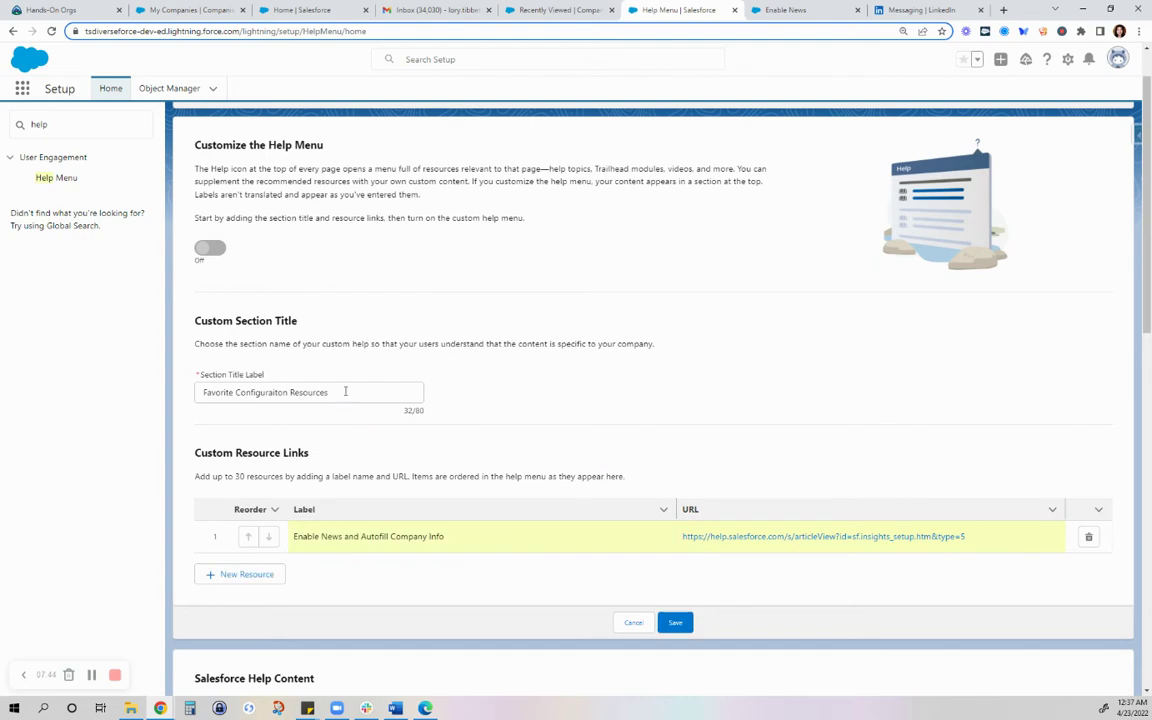
Correct the section title to 'Favorite Configuration Resources' and save the Help Menu
{"action": "left_click", "coordinate": [283, 393]}
{"action": "key", "text": "BackSpace"}
{"action": "key", "text": "BackSpace"}
{"action": "type", "text": "tion"}
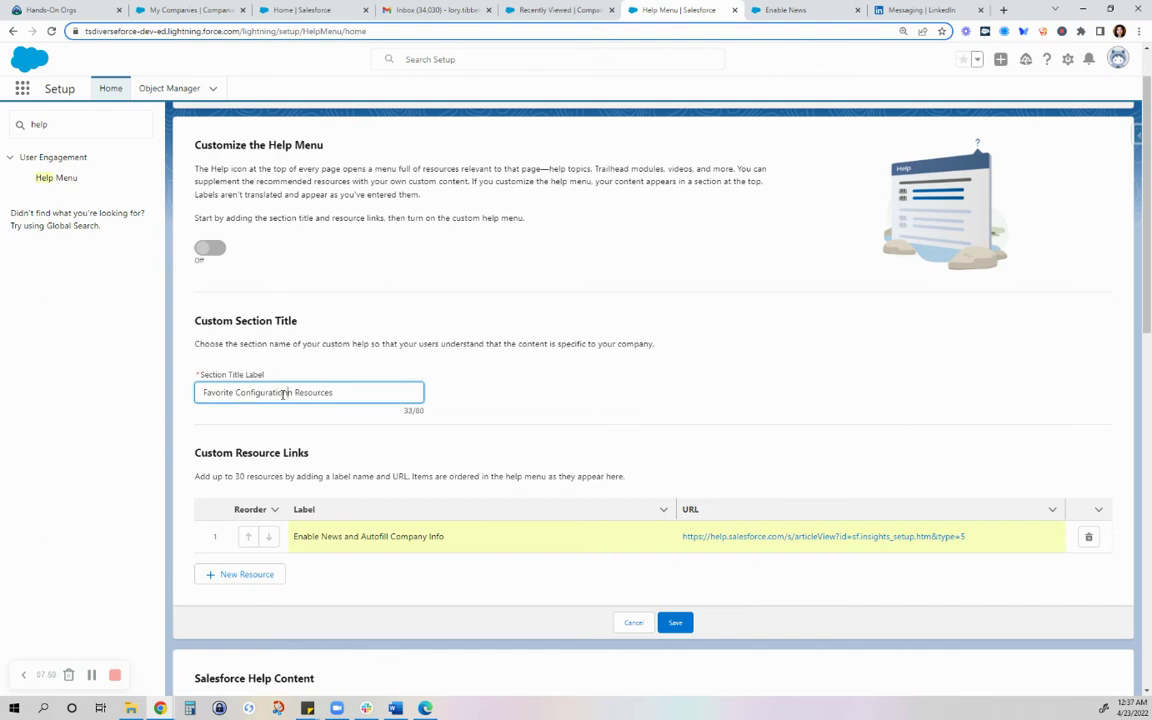
{"action": "key", "text": "Delete"}
{"action": "left_click", "coordinate": [540, 634]}
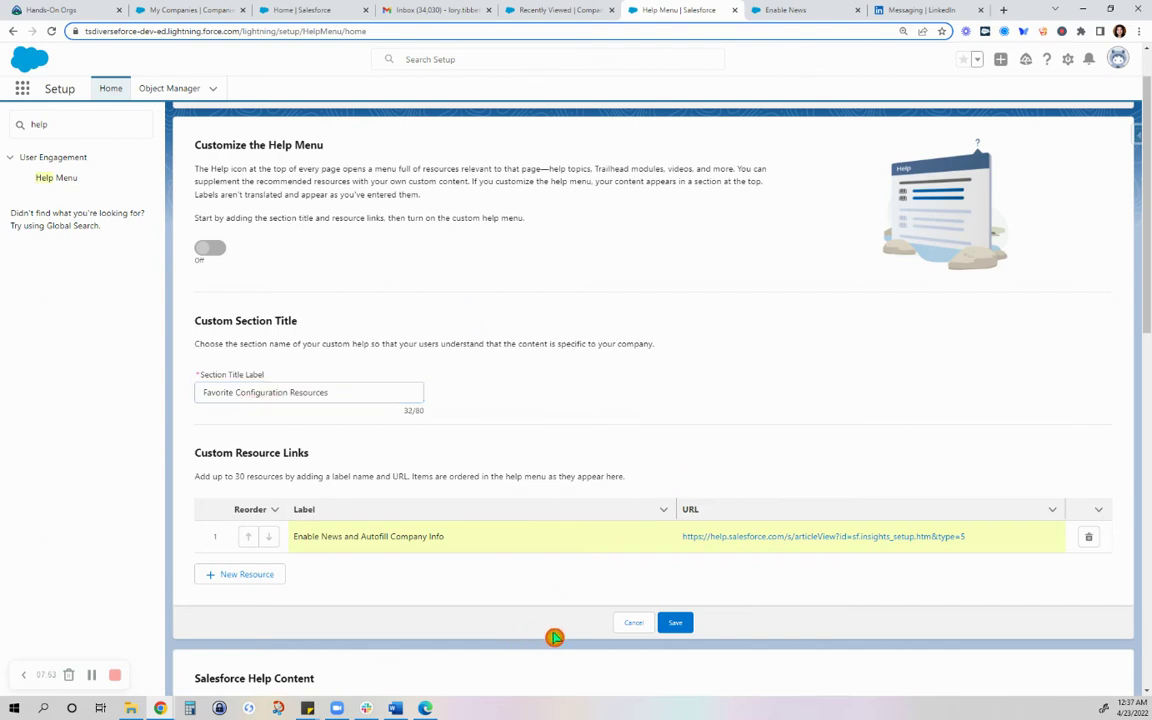
{"action": "left_click", "coordinate": [674, 623]}
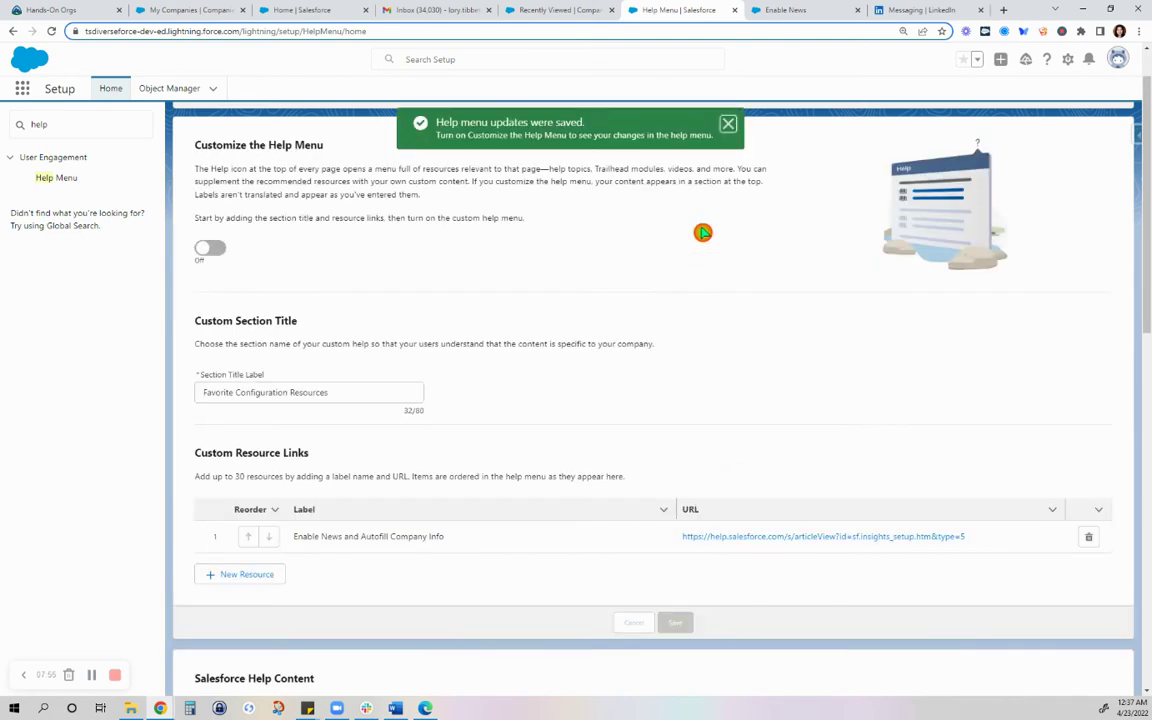
Switch to the Company Interviews list and reload it
{"action": "left_click", "coordinate": [545, 10]}
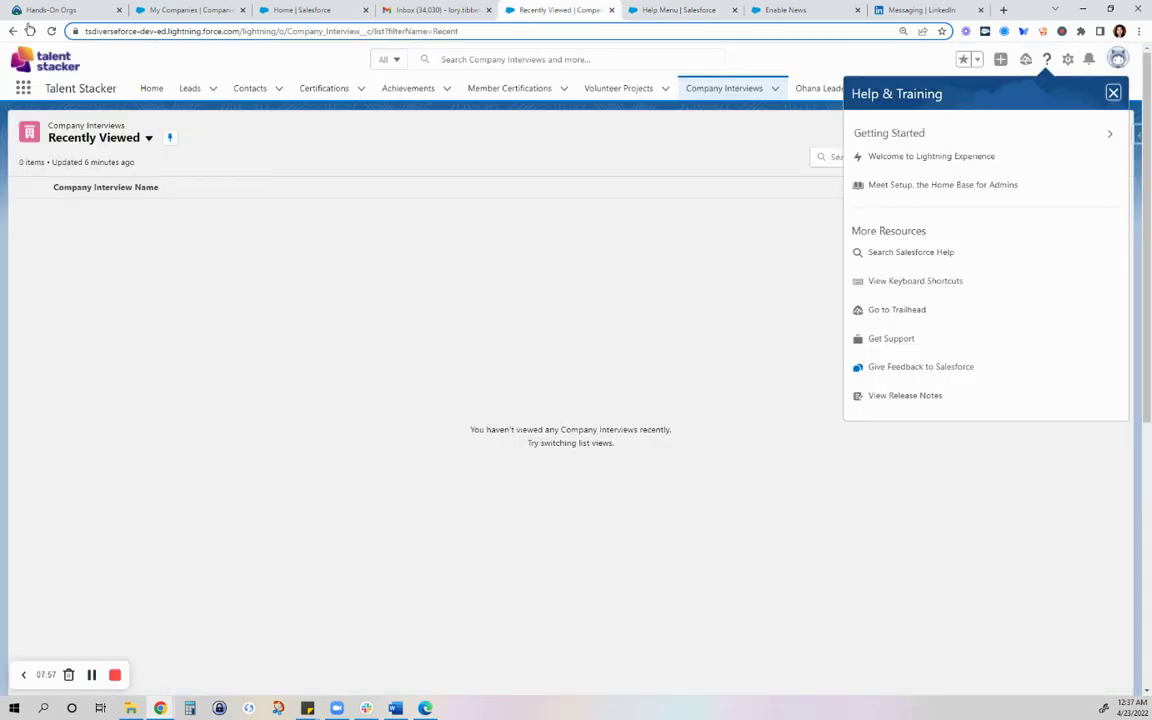
{"action": "left_click", "coordinate": [51, 31]}
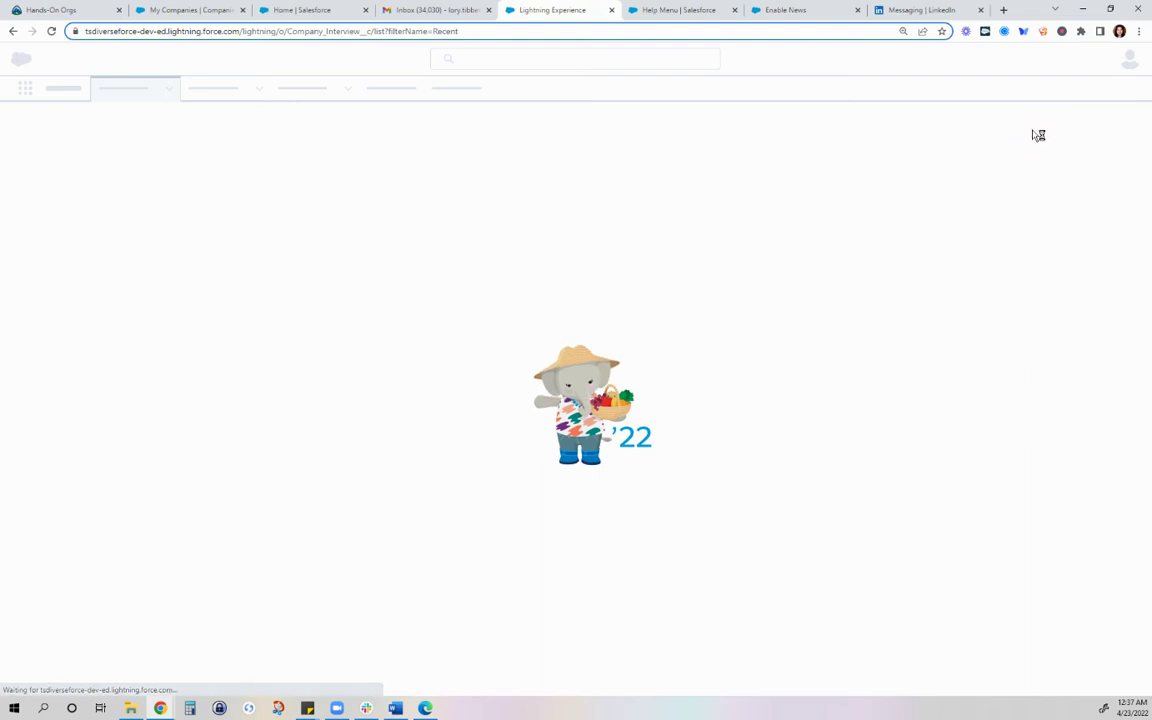
{"action": "left_click", "coordinate": [961, 117]}
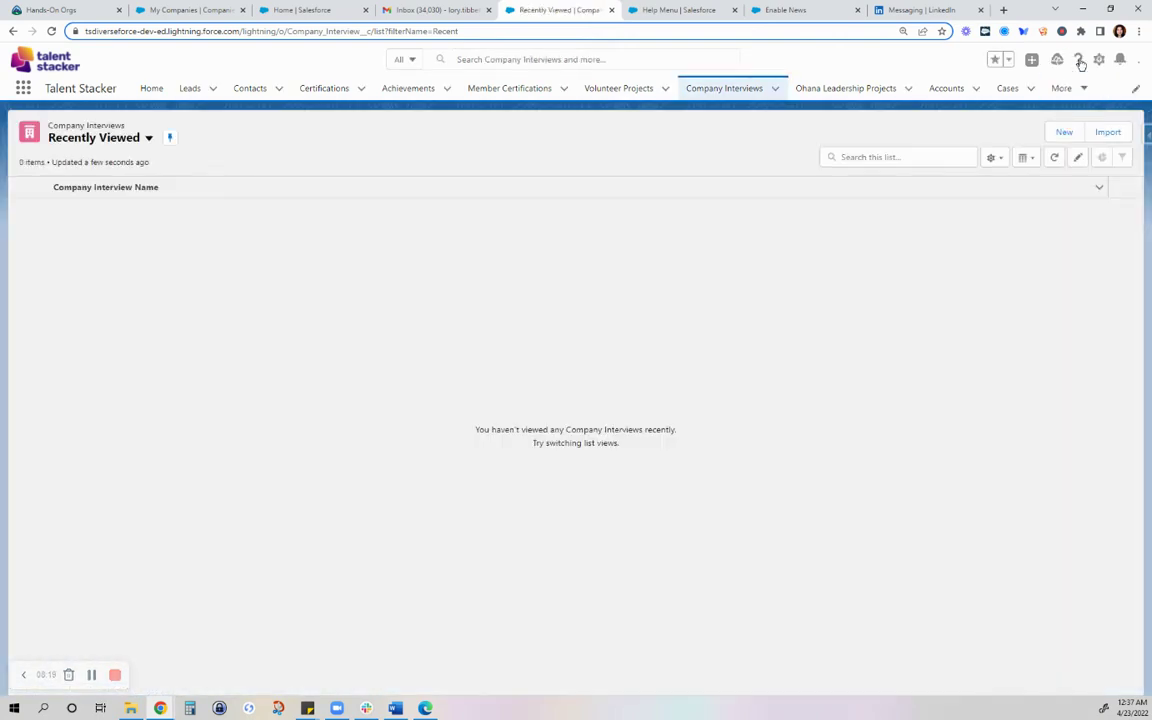
Search the Help panel for 'enable news', which finds no results, then close the search
{"action": "left_click", "coordinate": [1079, 62]}
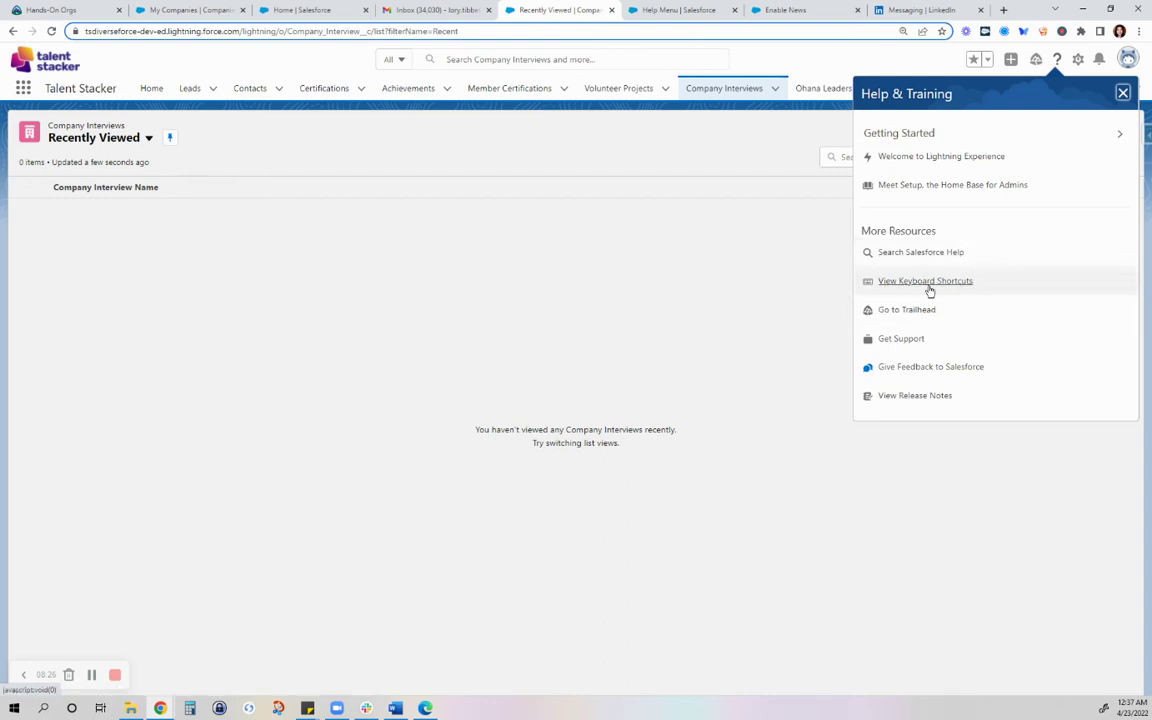
{"action": "left_click", "coordinate": [955, 209]}
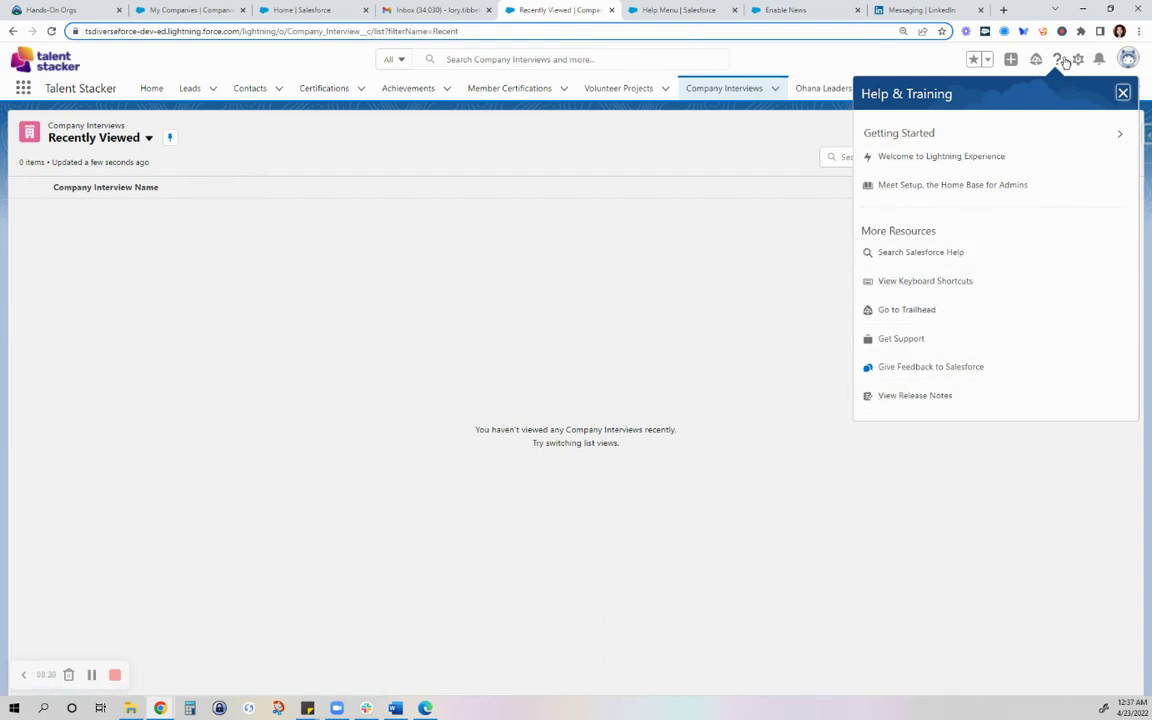
{"action": "left_click", "coordinate": [1062, 61]}
{"action": "left_click", "coordinate": [1060, 61]}
{"action": "left_click", "coordinate": [868, 253]}
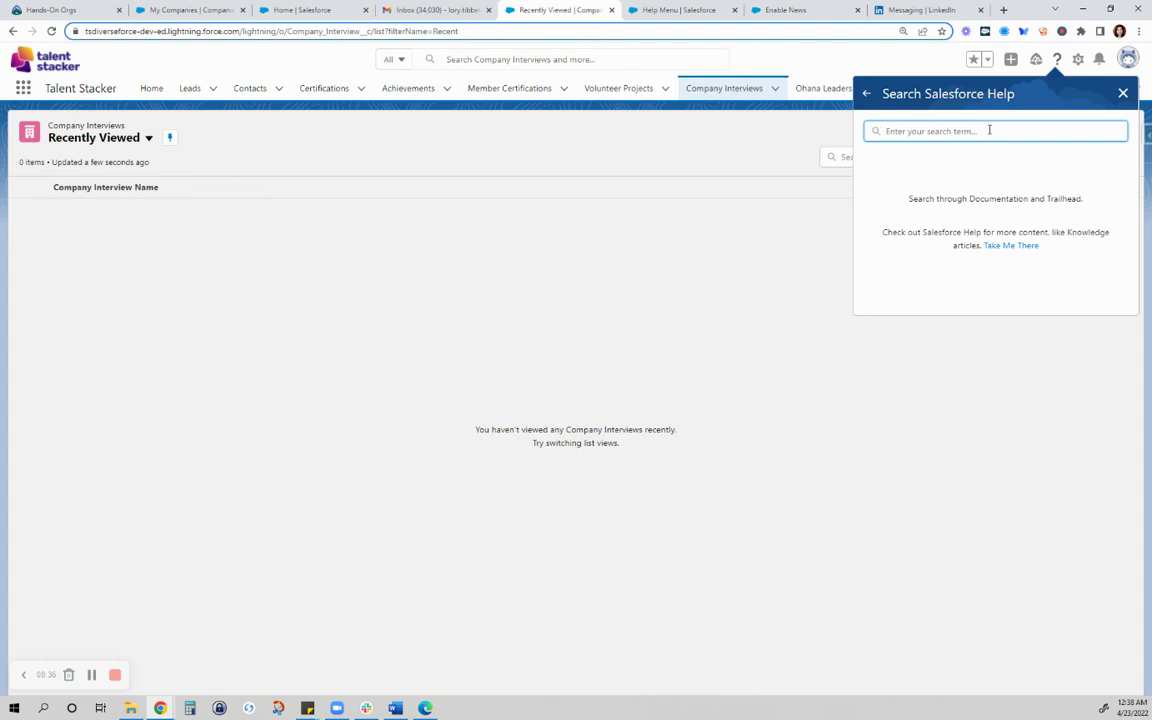
{"action": "type", "text": "enable news"}
{"action": "key", "text": "Return"}
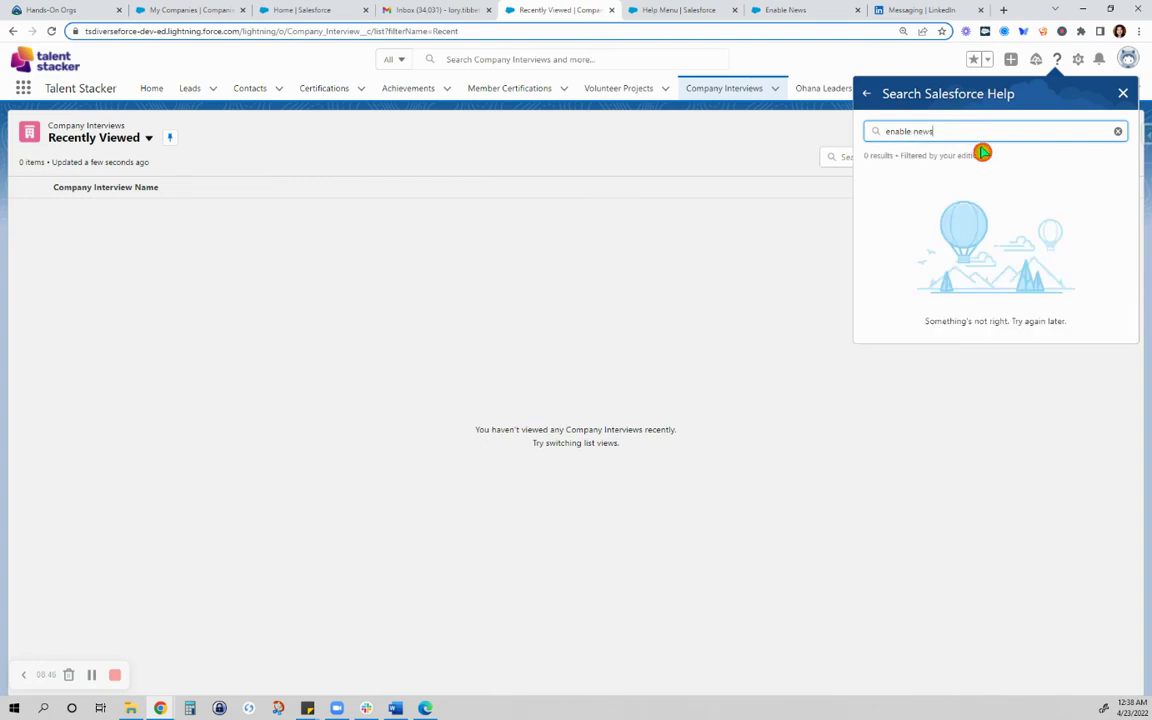
{"action": "left_click", "coordinate": [1123, 95]}
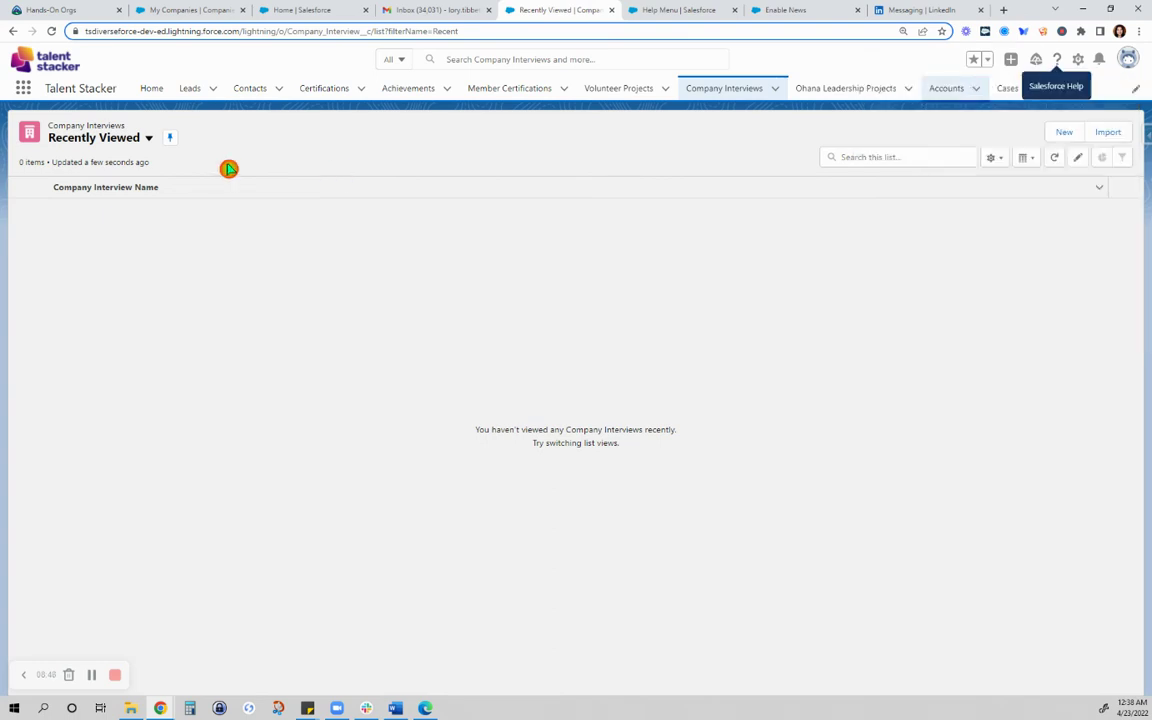
Switch the Customize the Help Menu toggle On in Help Menu setup
{"action": "left_click", "coordinate": [670, 10]}
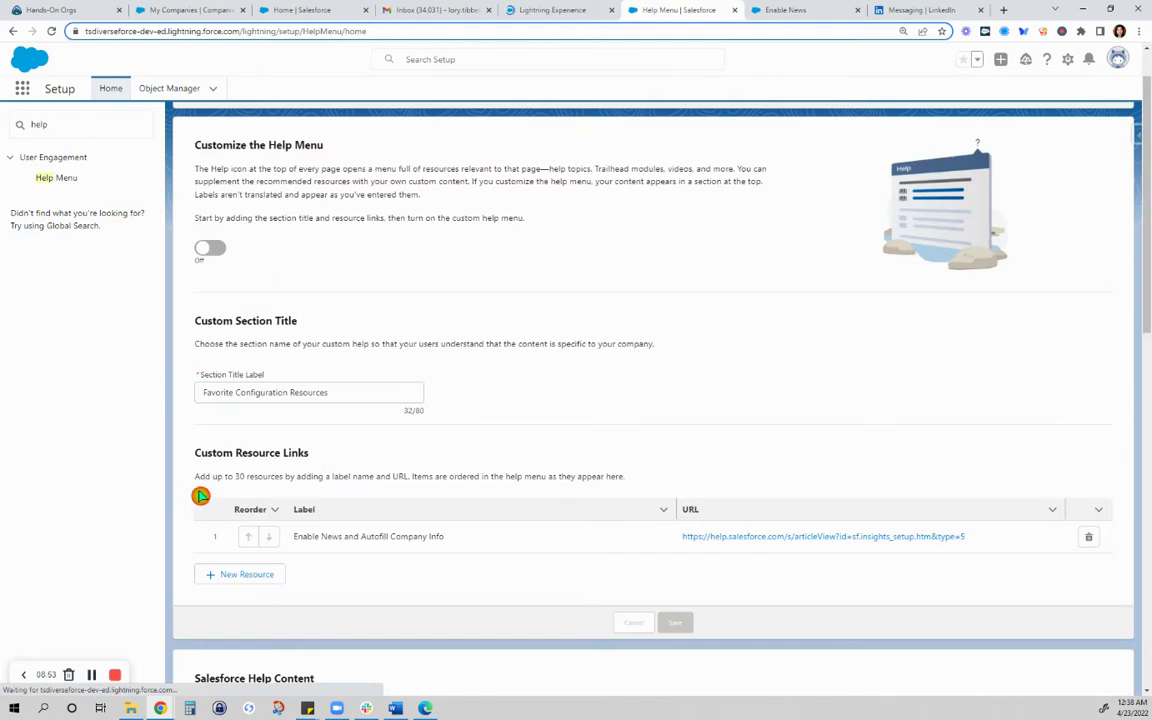
{"action": "scroll", "coordinate": [355, 473], "scroll_direction": "down", "scroll_amount": 1}
{"action": "scroll", "coordinate": [386, 468], "scroll_direction": "down", "scroll_amount": 2}
{"action": "scroll", "coordinate": [386, 468], "scroll_direction": "up", "scroll_amount": 3}
{"action": "scroll", "coordinate": [386, 468], "scroll_direction": "up", "scroll_amount": 1}
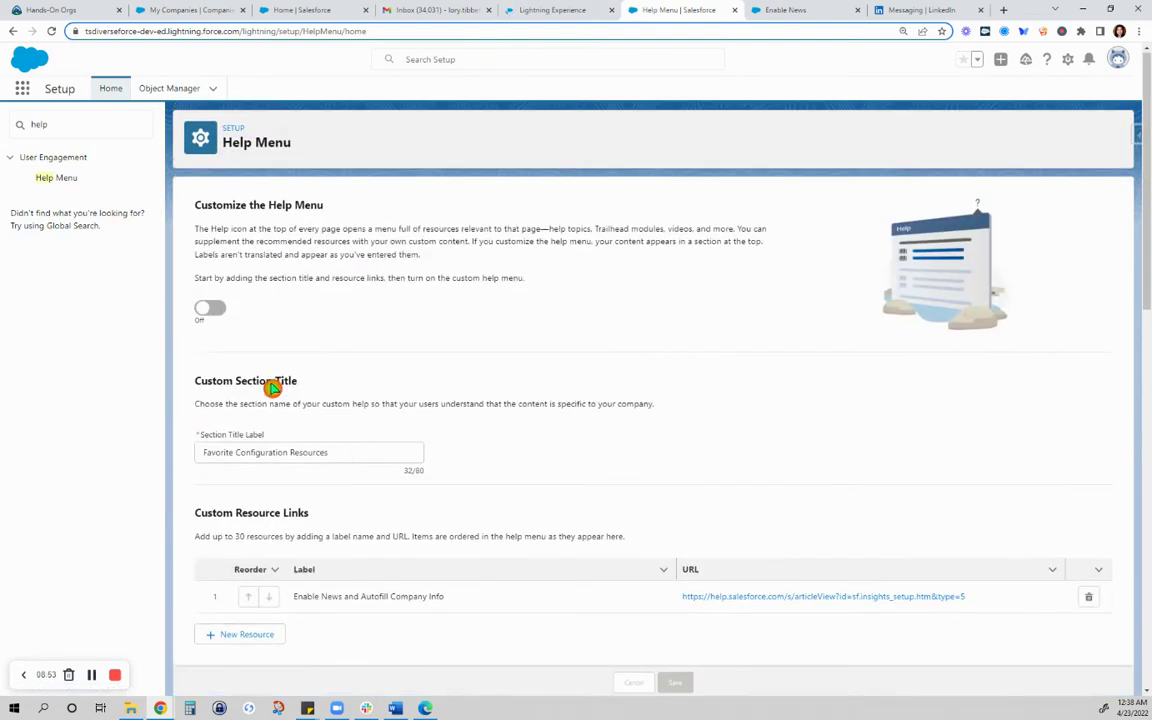
{"action": "left_click", "coordinate": [207, 307]}
Check the rest of the Help Menu setup page, then return to the Company Interviews list
{"action": "scroll", "coordinate": [378, 308], "scroll_direction": "down", "scroll_amount": 1}
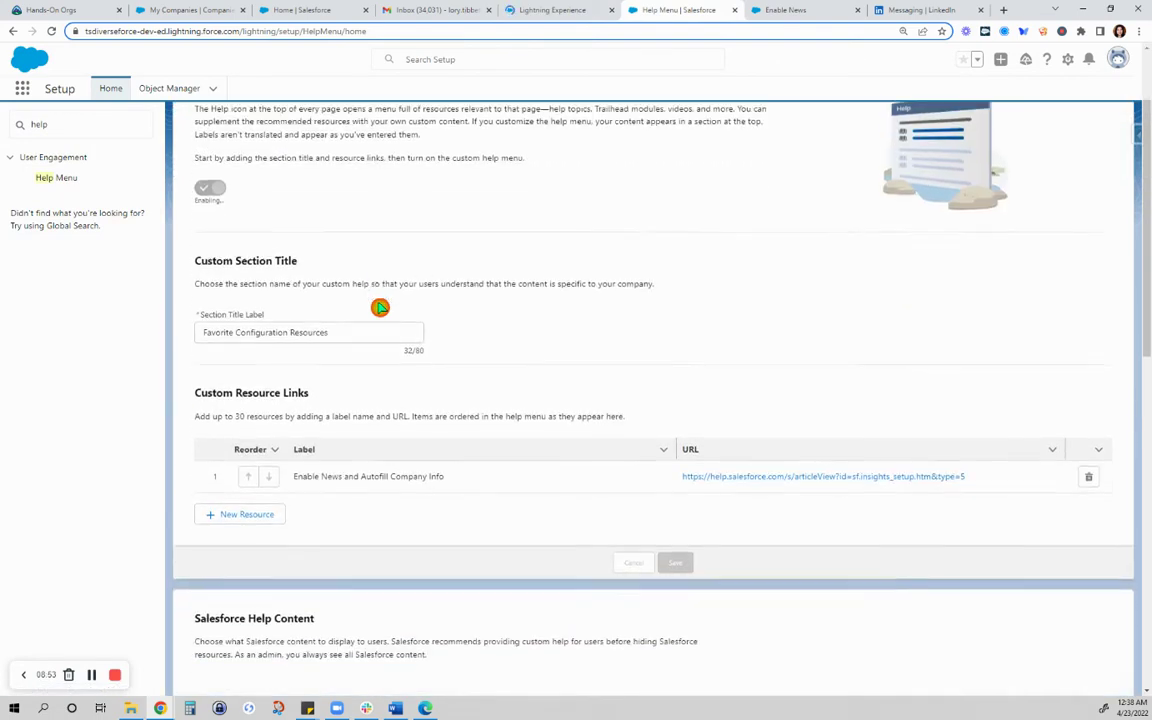
{"action": "scroll", "coordinate": [384, 306], "scroll_direction": "down", "scroll_amount": 2}
{"action": "scroll", "coordinate": [395, 312], "scroll_direction": "down", "scroll_amount": 1}
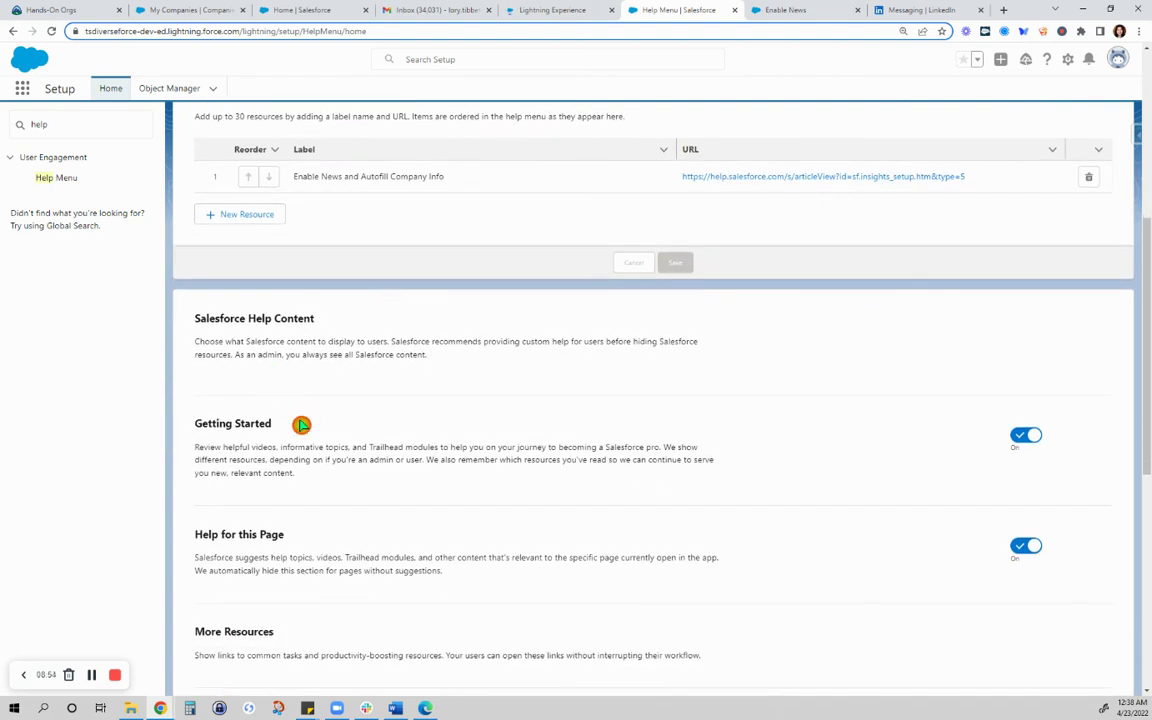
{"action": "scroll", "coordinate": [305, 503], "scroll_direction": "down", "scroll_amount": 1}
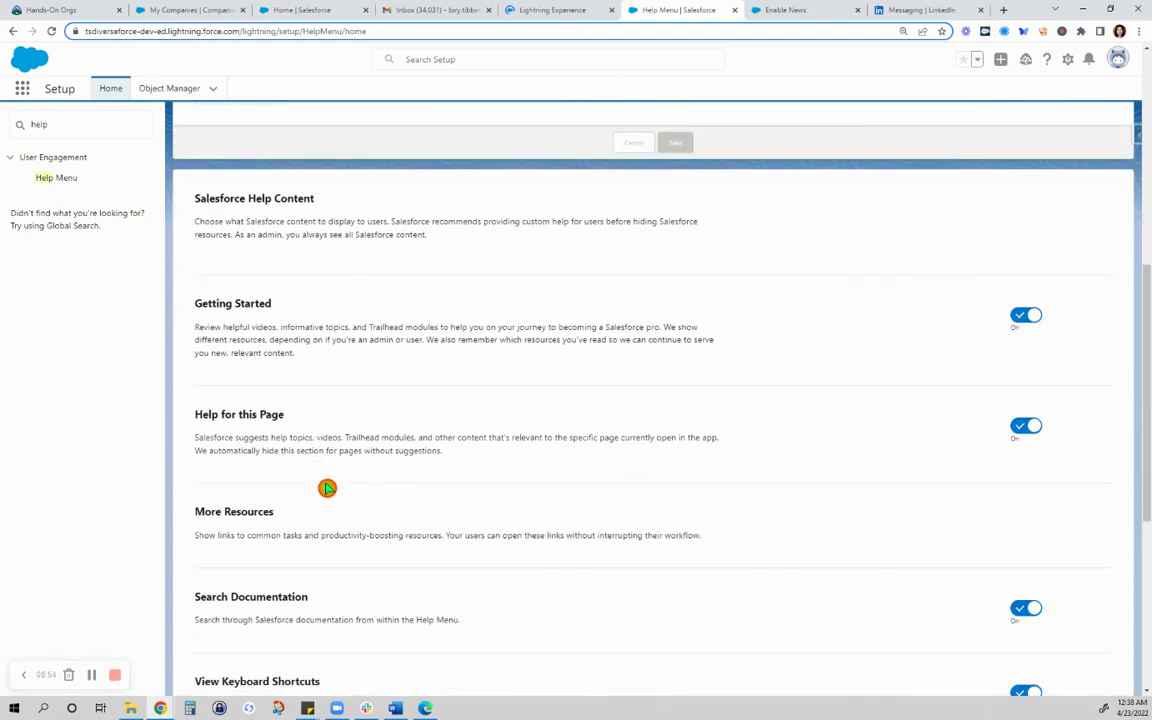
{"action": "scroll", "coordinate": [325, 488], "scroll_direction": "down", "scroll_amount": 1}
{"action": "scroll", "coordinate": [330, 485], "scroll_direction": "down", "scroll_amount": 1}
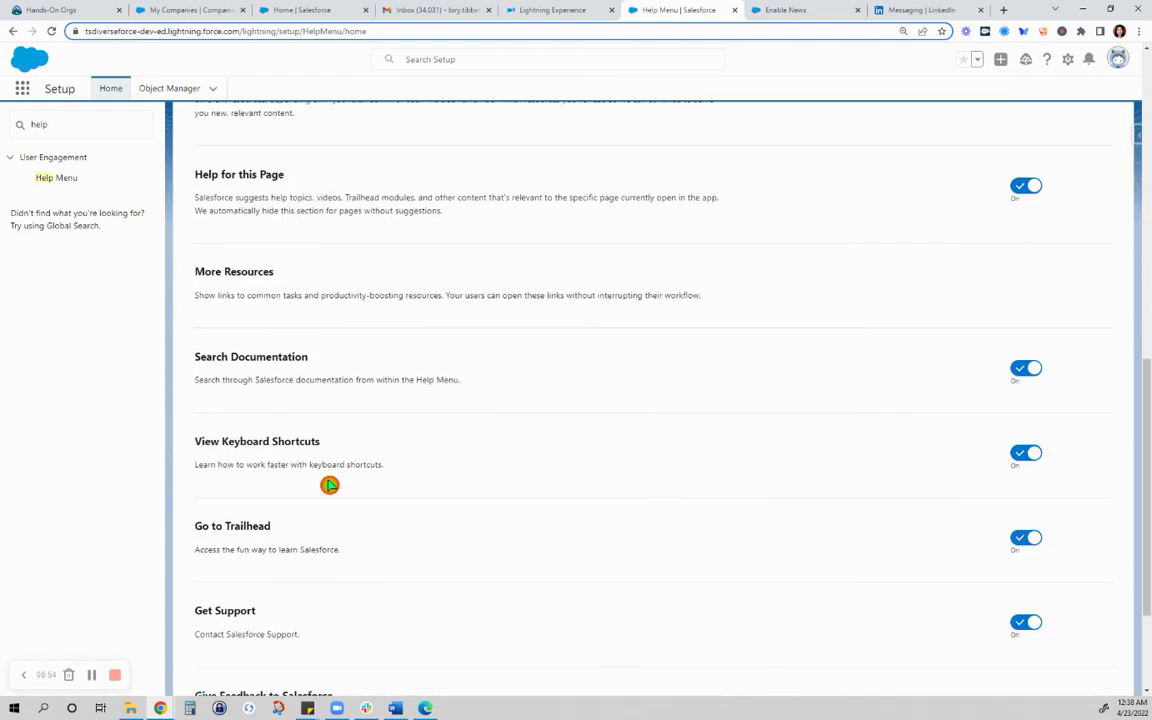
{"action": "scroll", "coordinate": [330, 485], "scroll_direction": "down", "scroll_amount": 2}
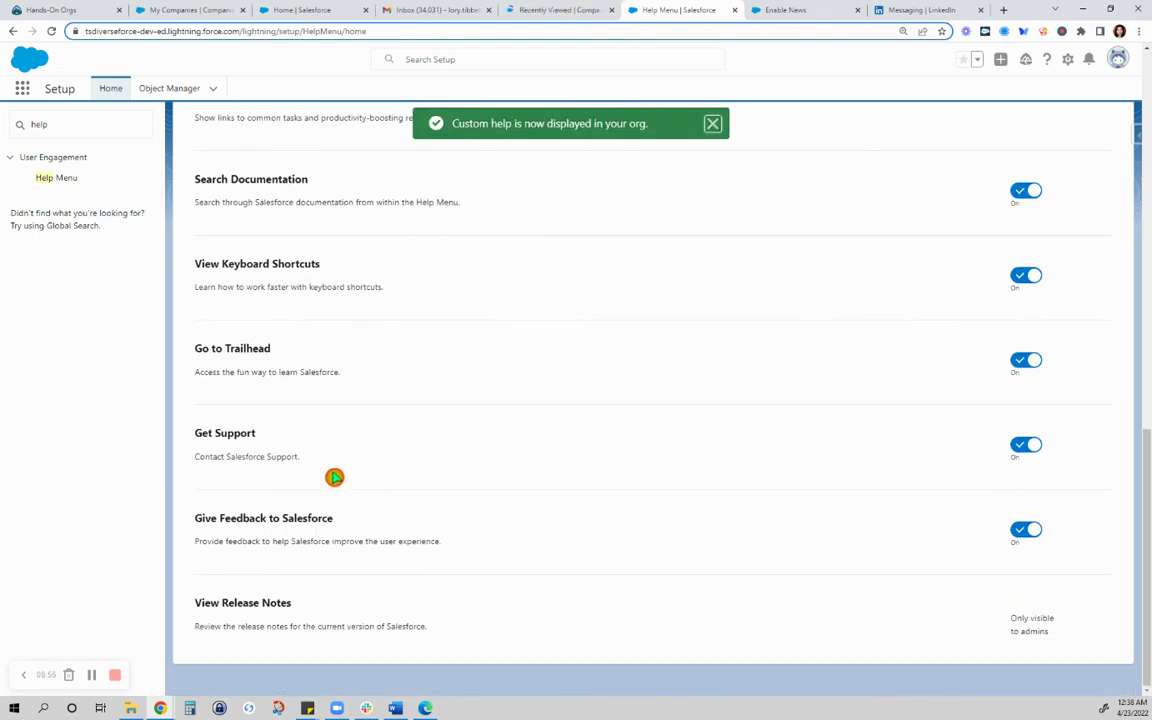
{"action": "scroll", "coordinate": [549, 126], "scroll_direction": "up", "scroll_amount": 5}
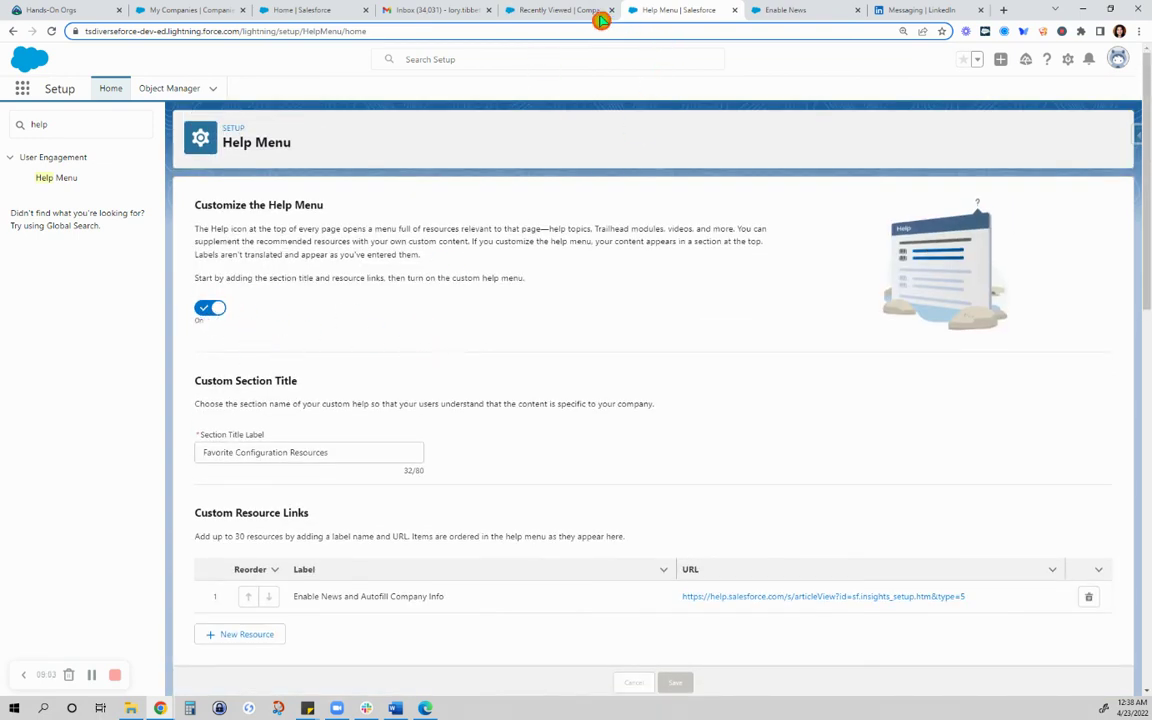
{"action": "left_click", "coordinate": [541, 12]}
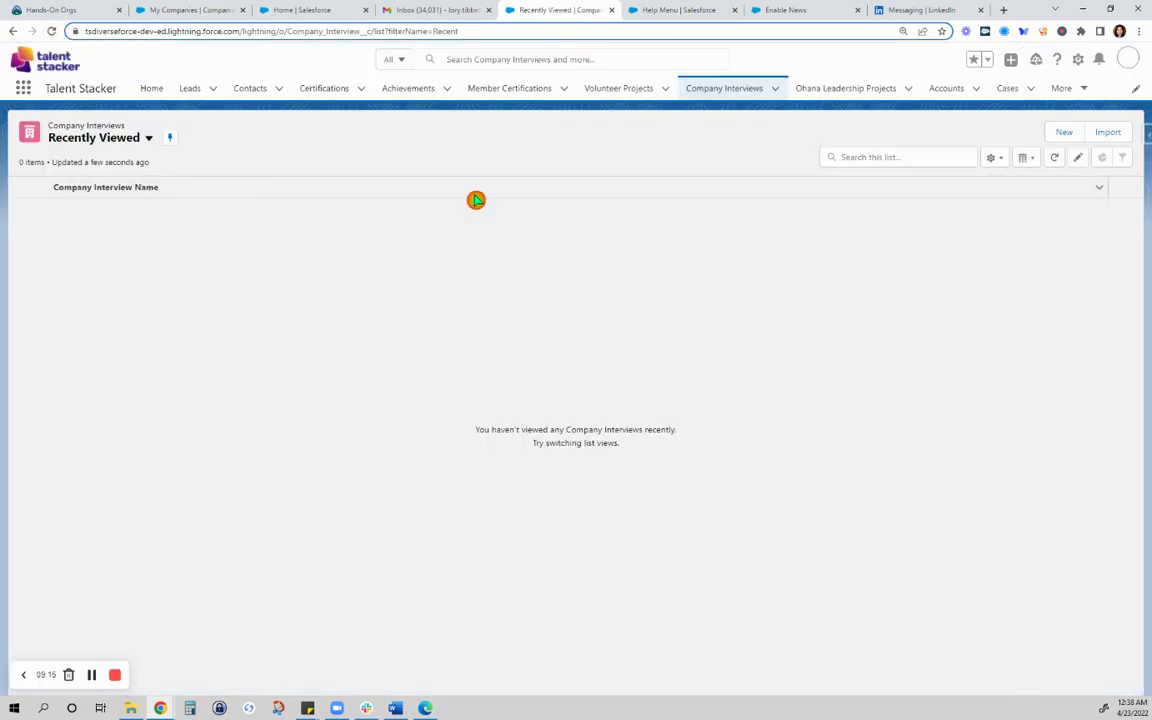
{"action": "mouse_move", "coordinate": [106, 187]}
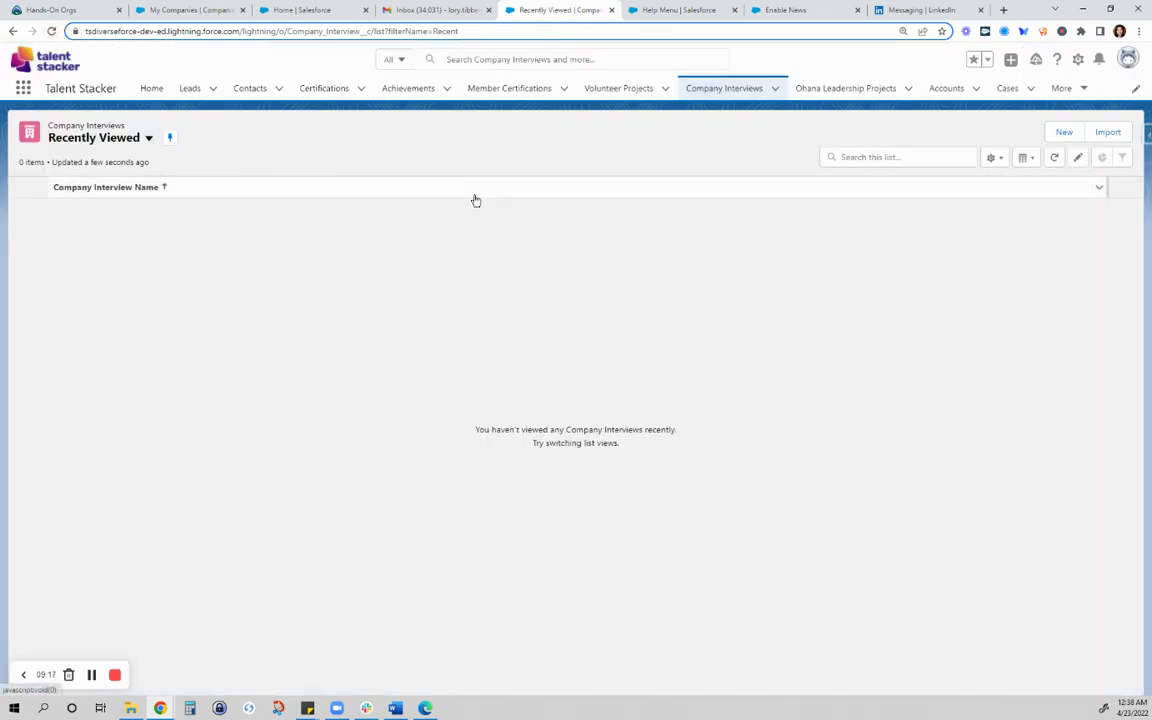
Reload Company Interviews and open Search Salesforce Help in the Help & Training panel
{"action": "key", "text": "F5"}
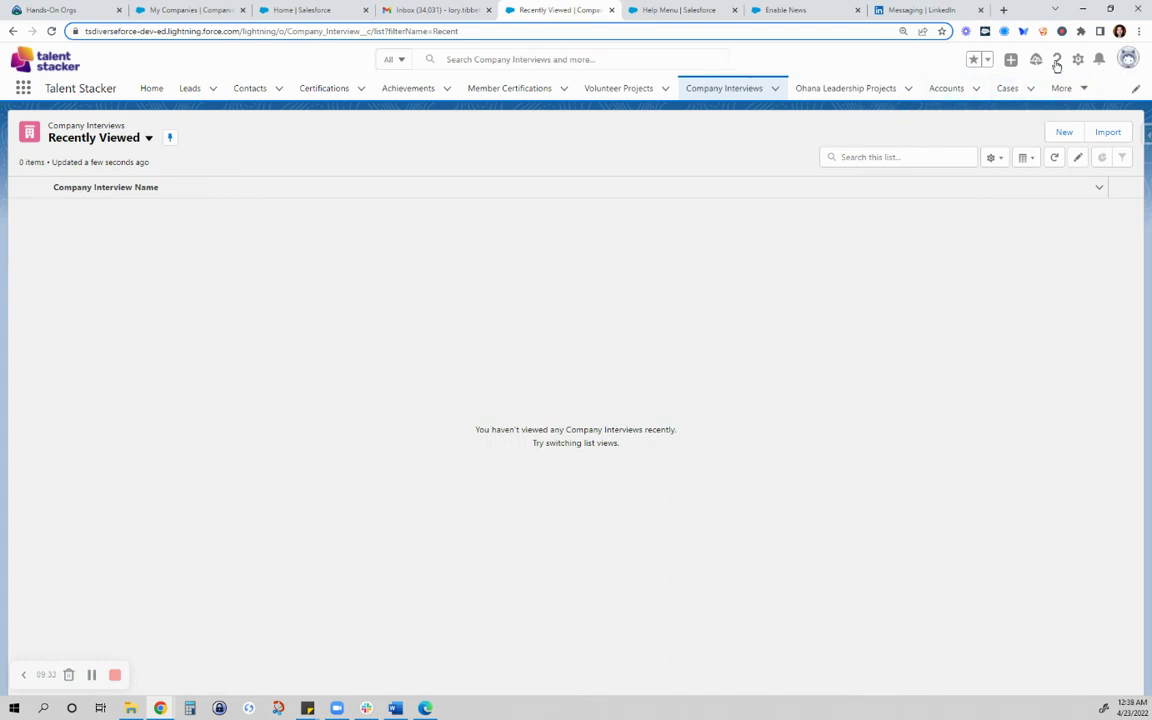
{"action": "left_click", "coordinate": [1058, 60]}
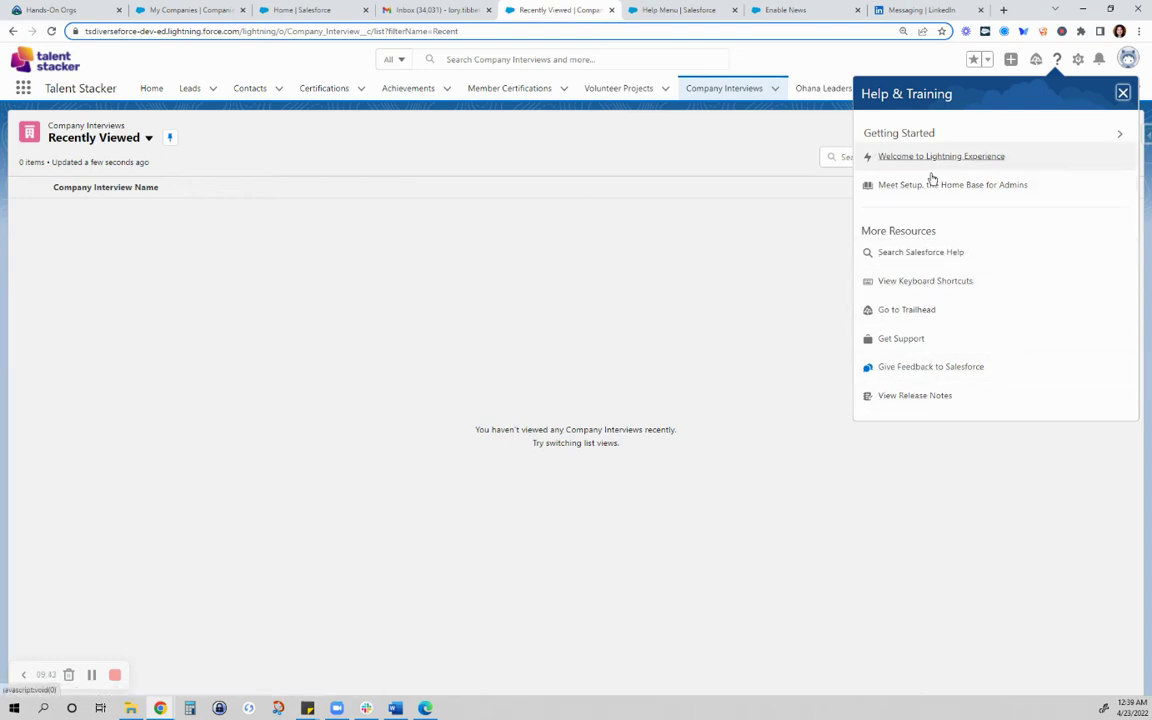
{"action": "left_click", "coordinate": [897, 256]}
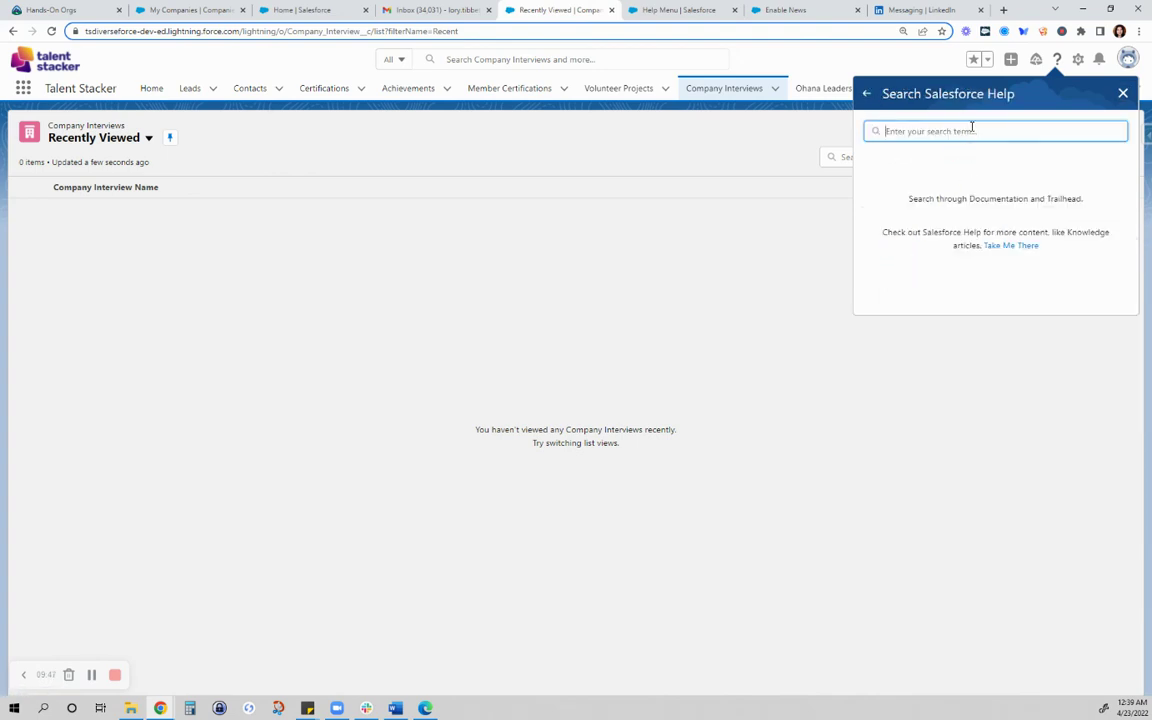
Inspect the Favorite Configuration Resources section title on the Help Menu setup page
{"action": "left_click", "coordinate": [674, 11]}
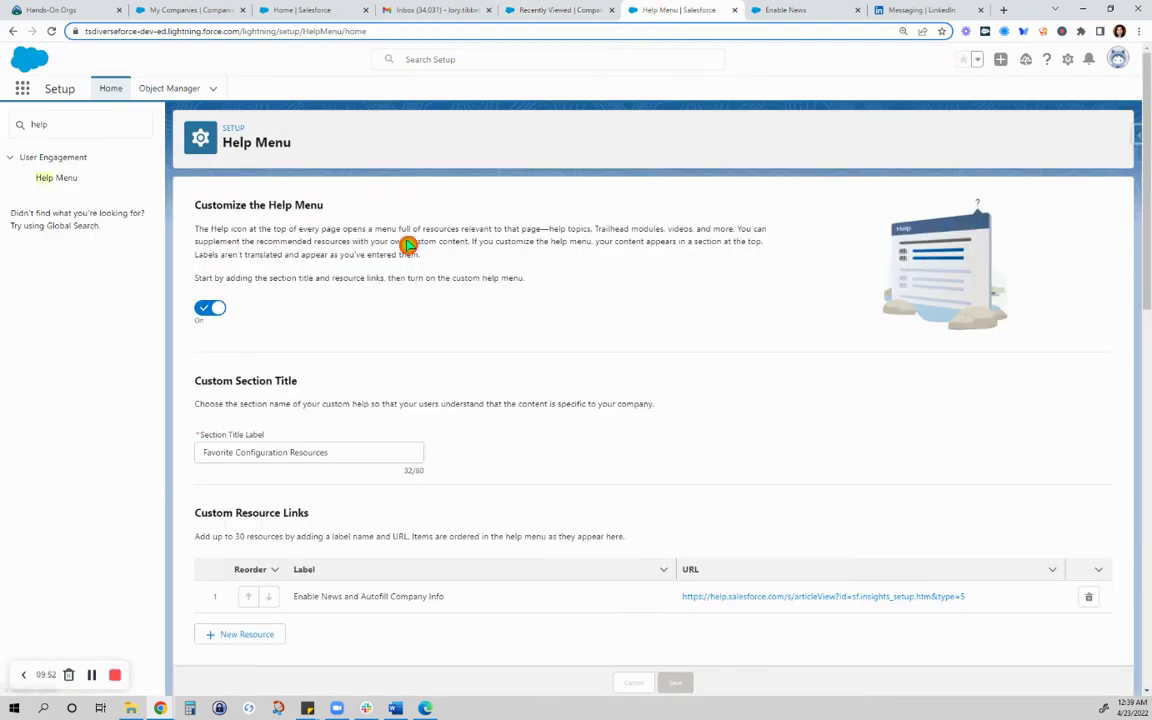
{"action": "scroll", "coordinate": [502, 409], "scroll_direction": "down", "scroll_amount": 2}
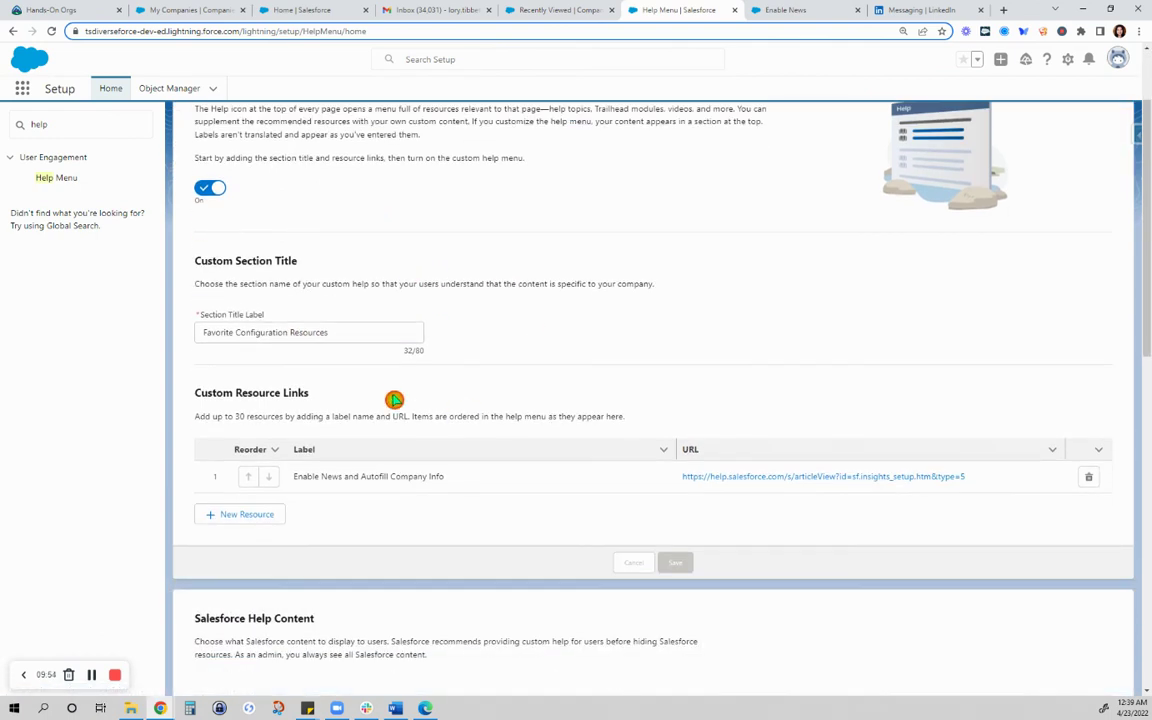
{"action": "left_click", "coordinate": [387, 329]}
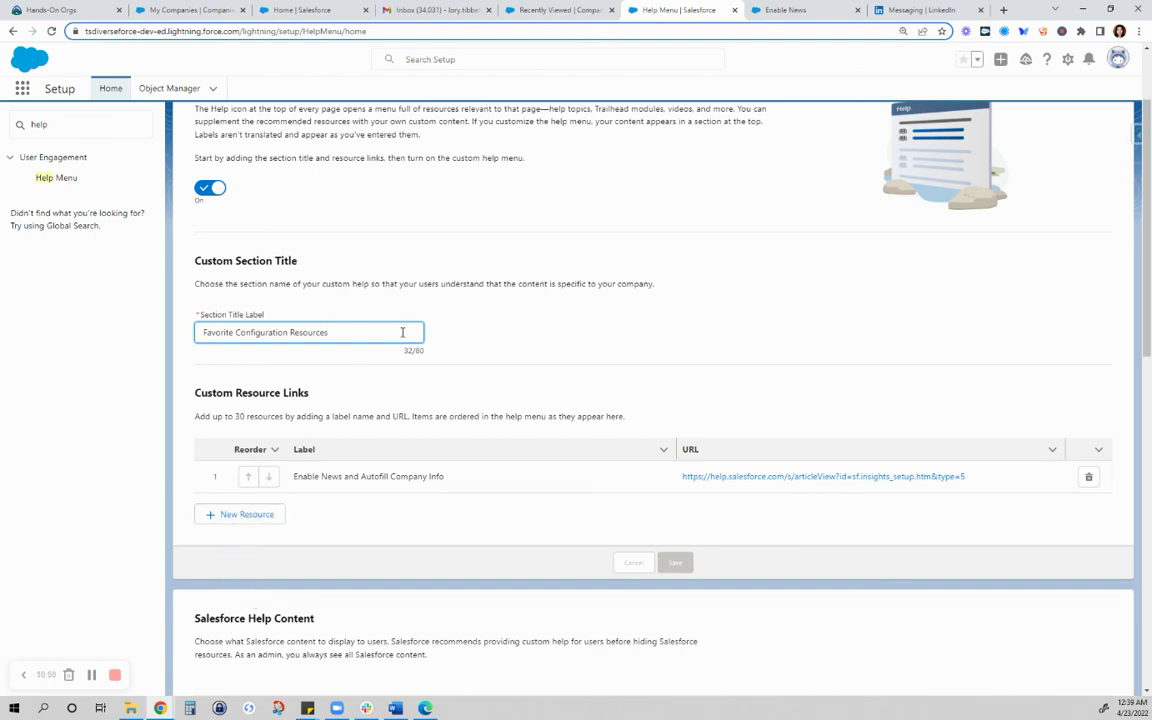
{"action": "left_click", "coordinate": [463, 550]}
{"action": "scroll", "coordinate": [522, 521], "scroll_direction": "down", "scroll_amount": 1}
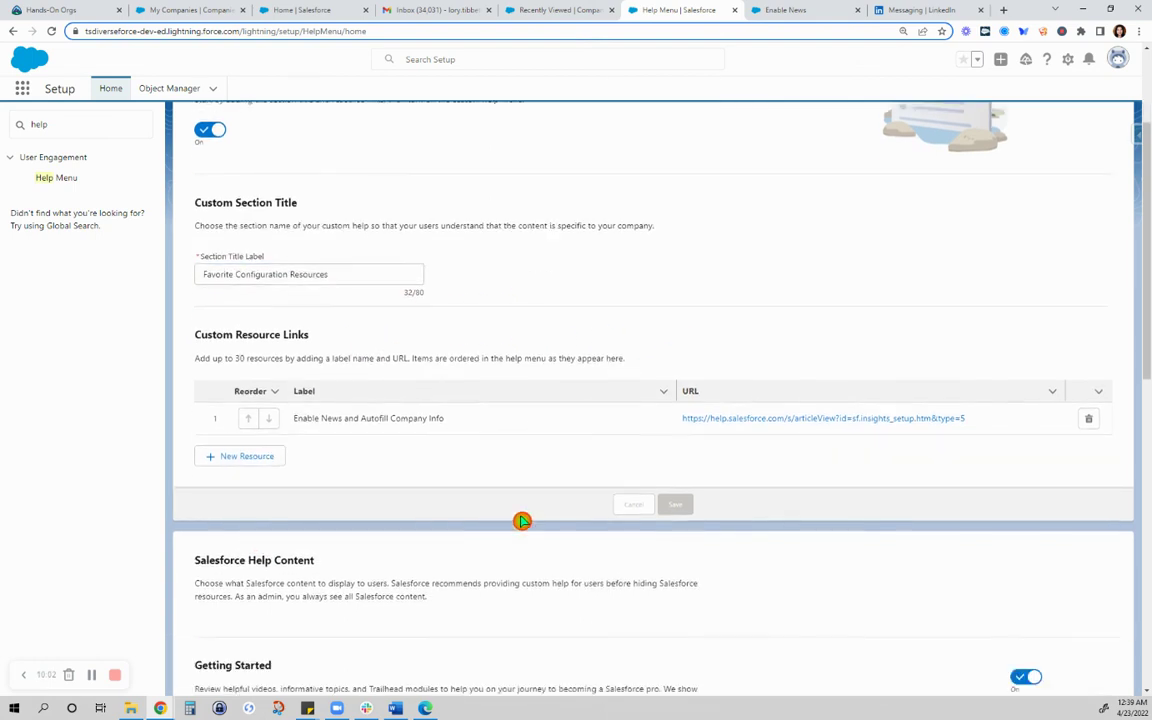
{"action": "scroll", "coordinate": [522, 521], "scroll_direction": "down", "scroll_amount": 3}
{"action": "scroll", "coordinate": [522, 521], "scroll_direction": "down", "scroll_amount": 4}
{"action": "scroll", "coordinate": [524, 519], "scroll_direction": "down", "scroll_amount": 6}
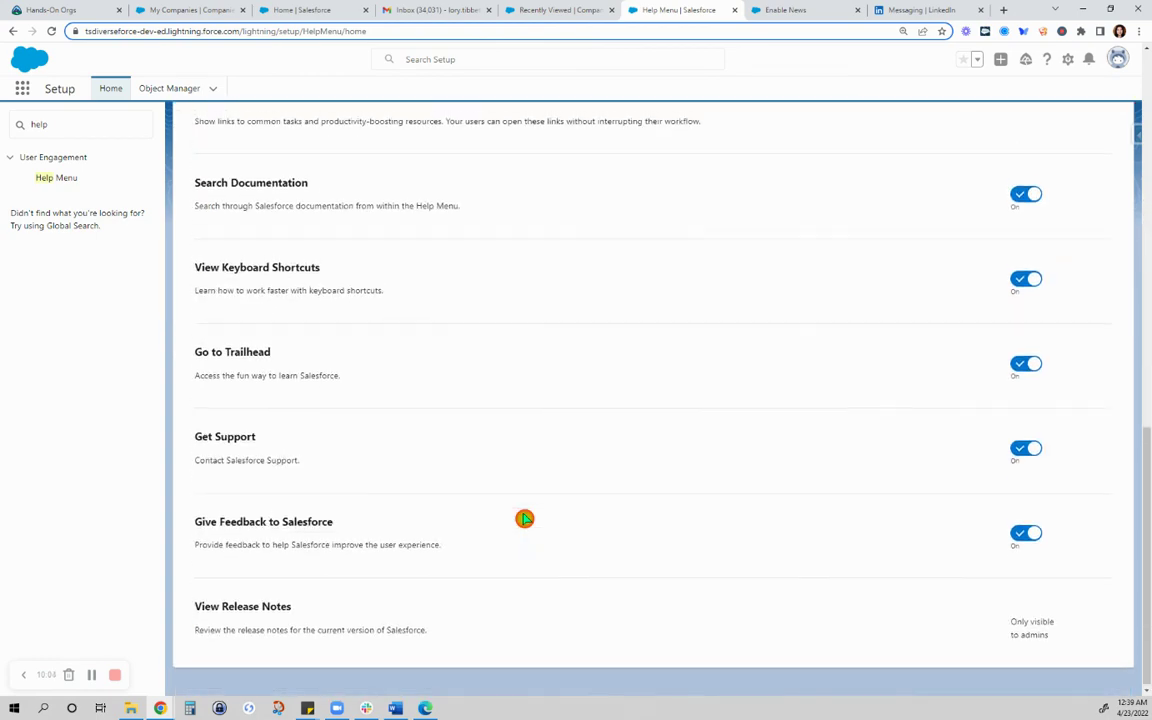
{"action": "scroll", "coordinate": [524, 519], "scroll_direction": "up", "scroll_amount": 6}
{"action": "scroll", "coordinate": [525, 518], "scroll_direction": "up", "scroll_amount": 2}
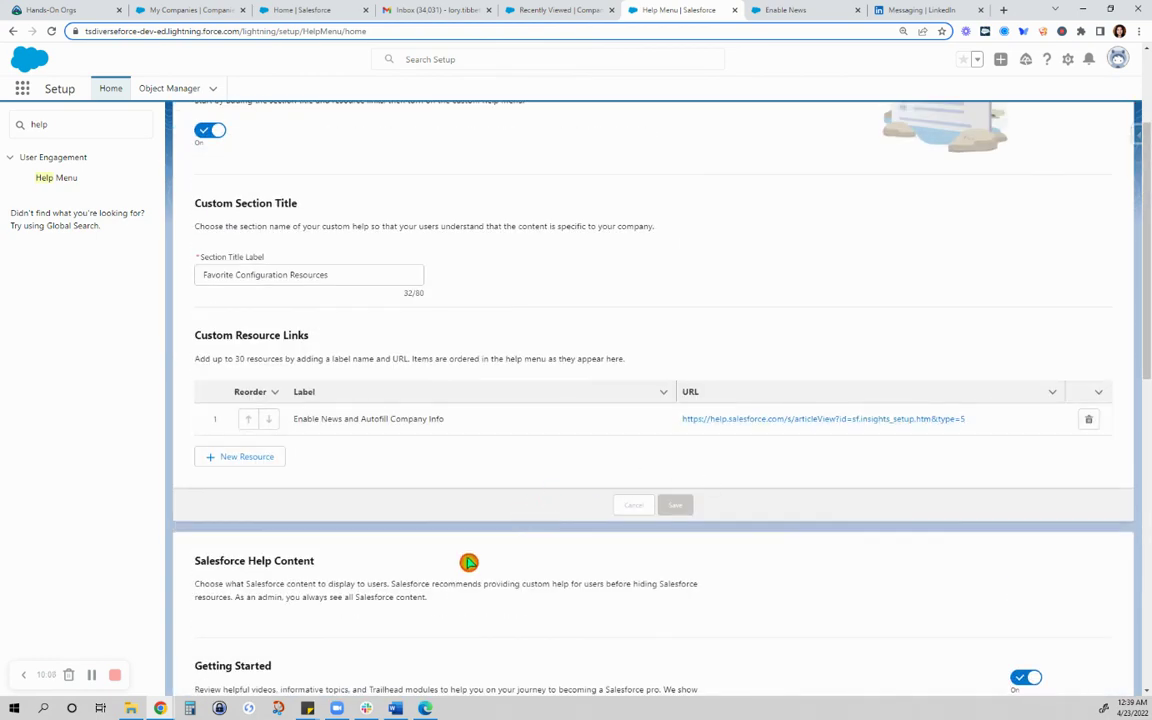
Review the Enable News entry under Custom Resource Links
{"action": "left_click", "coordinate": [386, 277]}
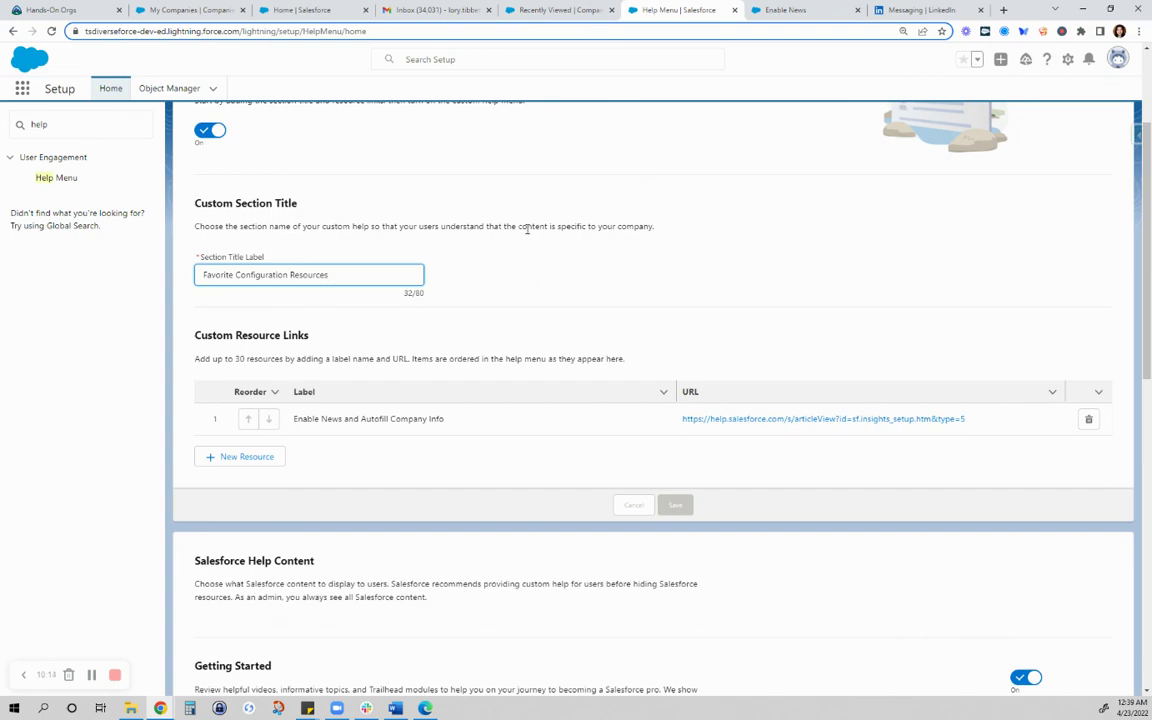
{"action": "scroll", "coordinate": [527, 229], "scroll_direction": "down", "scroll_amount": 3}
{"action": "scroll", "coordinate": [527, 229], "scroll_direction": "down", "scroll_amount": 1}
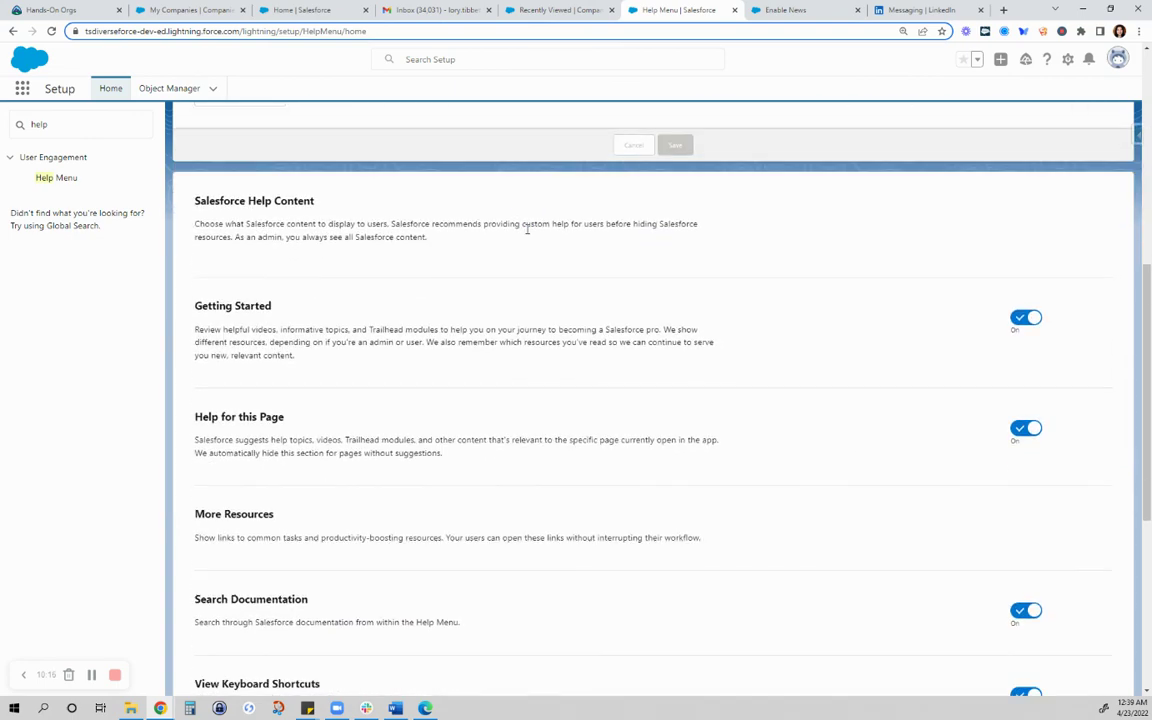
{"action": "scroll", "coordinate": [529, 232], "scroll_direction": "down", "scroll_amount": 4}
{"action": "scroll", "coordinate": [530, 234], "scroll_direction": "down", "scroll_amount": 1}
{"action": "scroll", "coordinate": [530, 234], "scroll_direction": "up", "scroll_amount": 1}
{"action": "scroll", "coordinate": [530, 234], "scroll_direction": "up", "scroll_amount": 4}
{"action": "scroll", "coordinate": [530, 234], "scroll_direction": "up", "scroll_amount": 4}
{"action": "scroll", "coordinate": [530, 234], "scroll_direction": "up", "scroll_amount": 1}
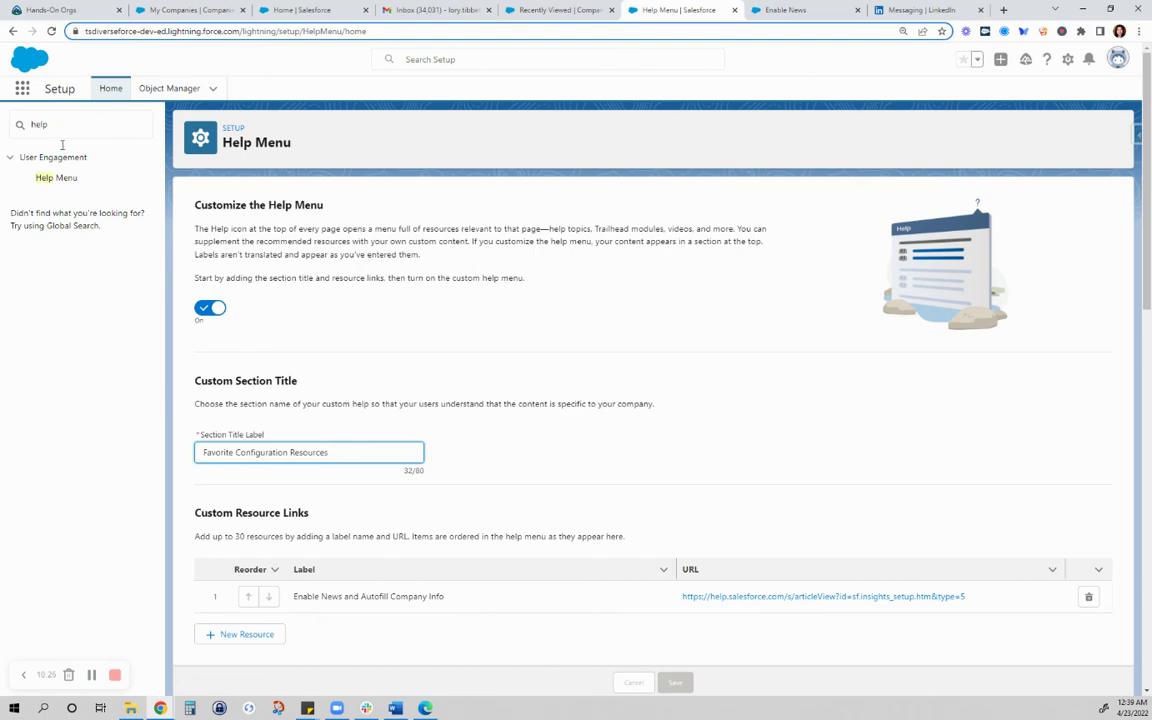
{"action": "scroll", "coordinate": [588, 459], "scroll_direction": "down", "scroll_amount": 3}
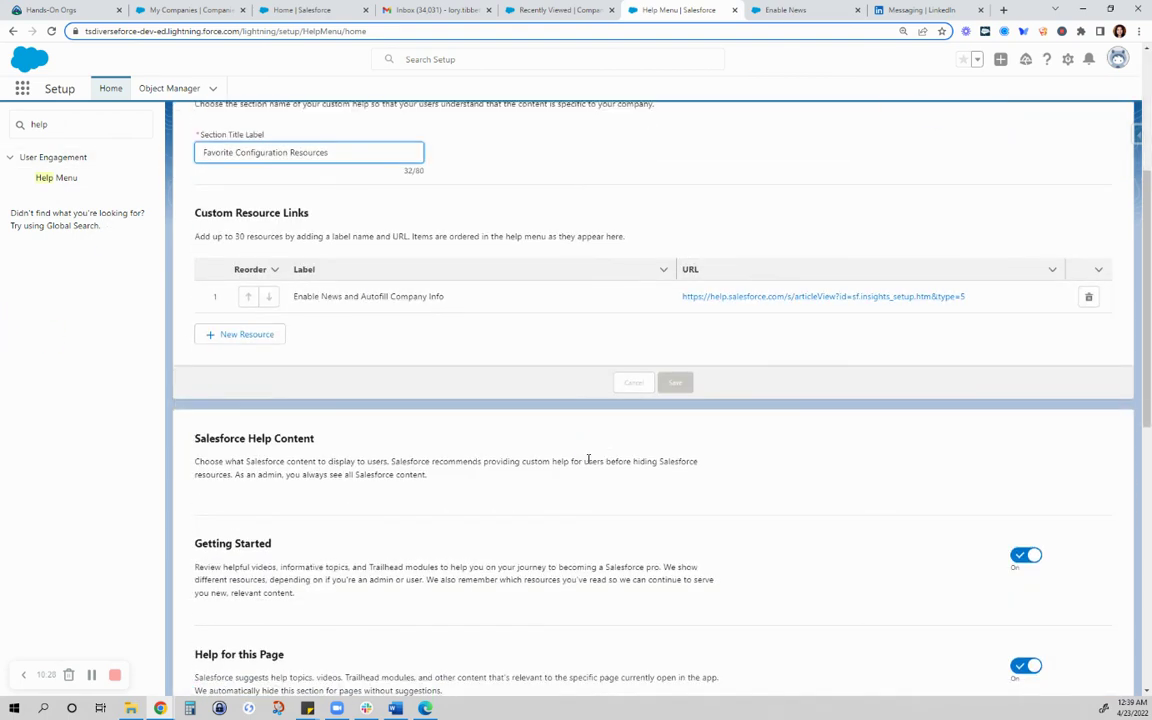
{"action": "scroll", "coordinate": [588, 459], "scroll_direction": "up", "scroll_amount": 3}
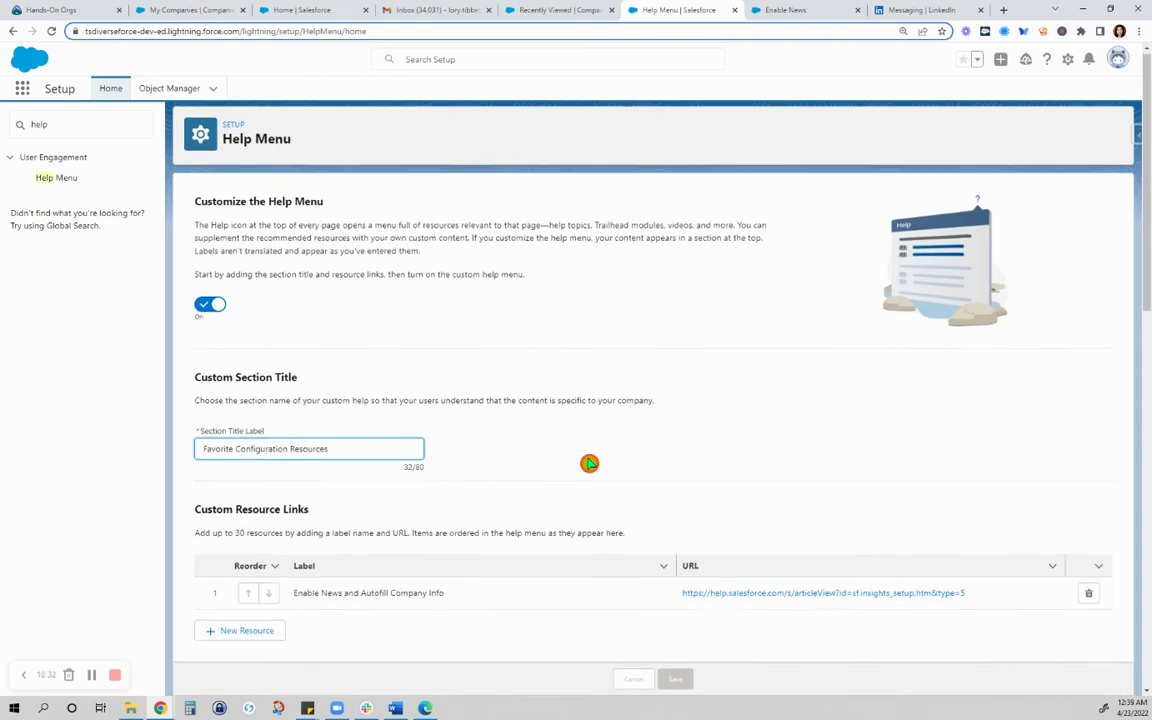
{"action": "scroll", "coordinate": [589, 463], "scroll_direction": "down", "scroll_amount": 4}
{"action": "scroll", "coordinate": [589, 463], "scroll_direction": "down", "scroll_amount": 2}
{"action": "scroll", "coordinate": [589, 463], "scroll_direction": "down", "scroll_amount": 4}
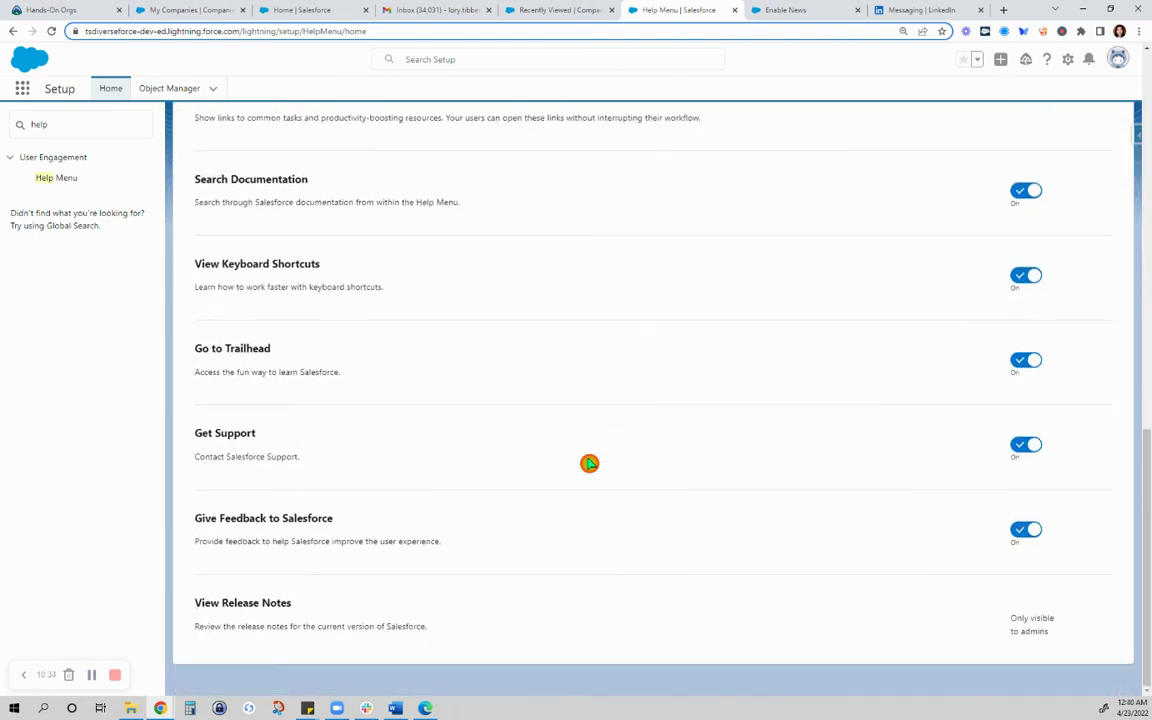
{"action": "scroll", "coordinate": [390, 536], "scroll_direction": "up", "scroll_amount": 4}
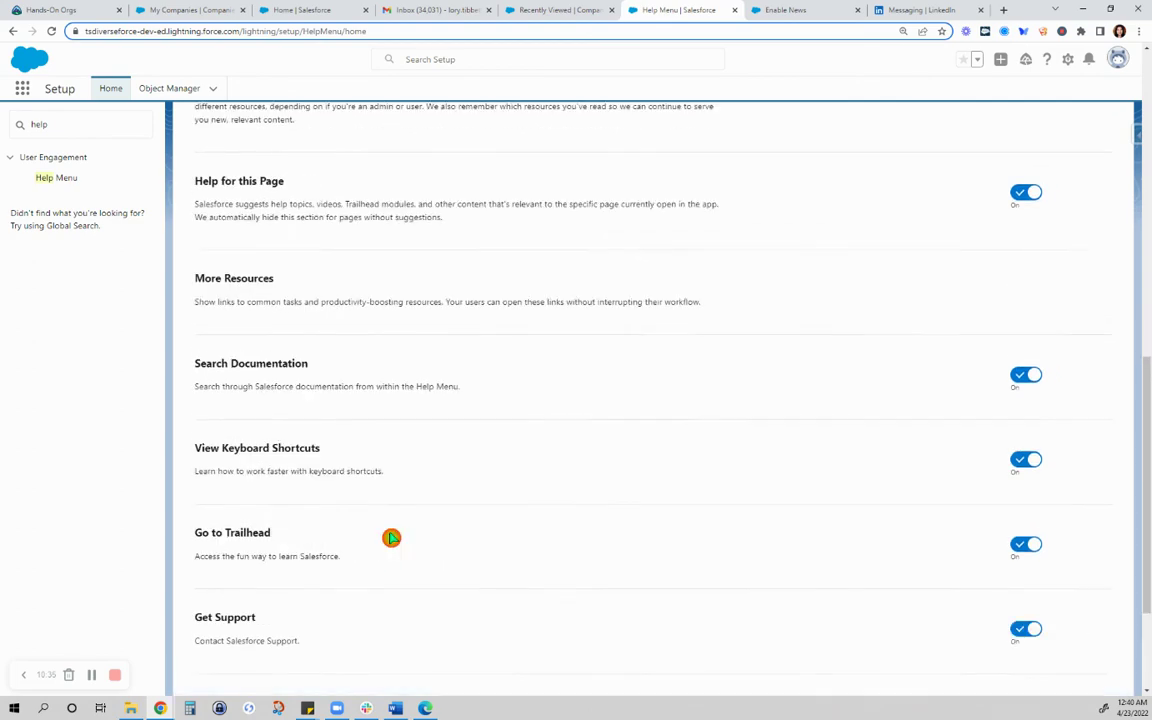
{"action": "scroll", "coordinate": [392, 533], "scroll_direction": "up", "scroll_amount": 5}
Discard a blank second resource row by reloading Help Menu setup, then return to Company Interviews
{"action": "left_click", "coordinate": [250, 576]}
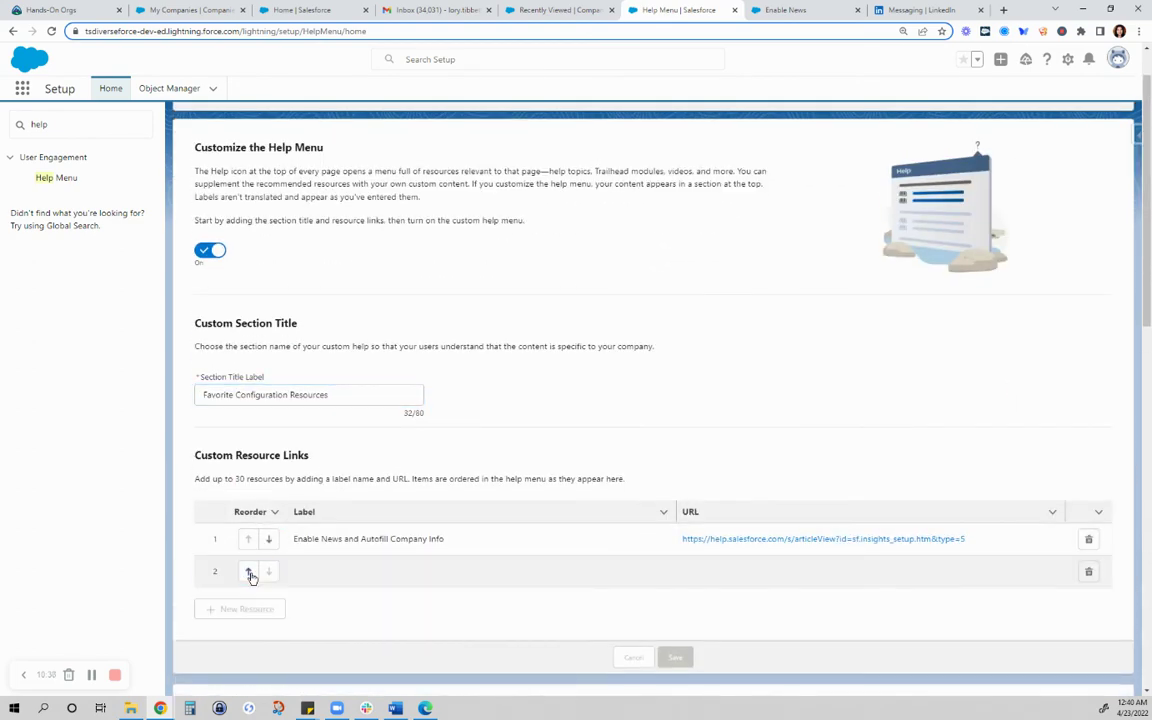
{"action": "left_click", "coordinate": [378, 597]}
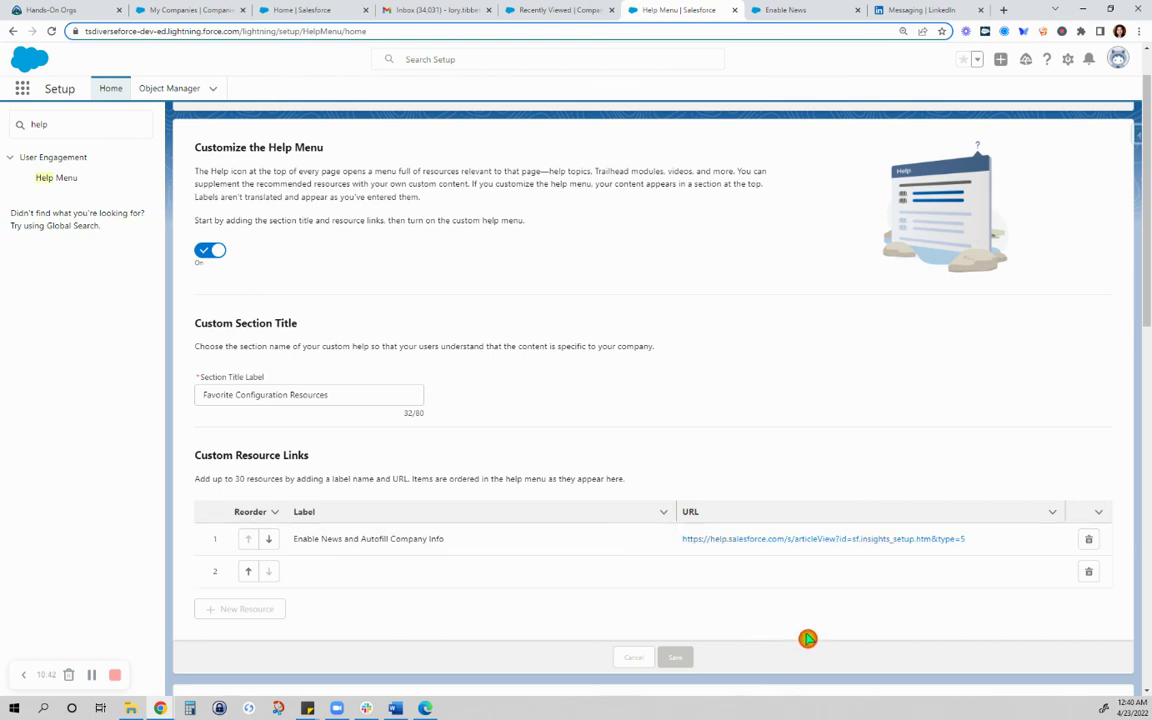
{"action": "scroll", "coordinate": [808, 638], "scroll_direction": "down", "scroll_amount": 2}
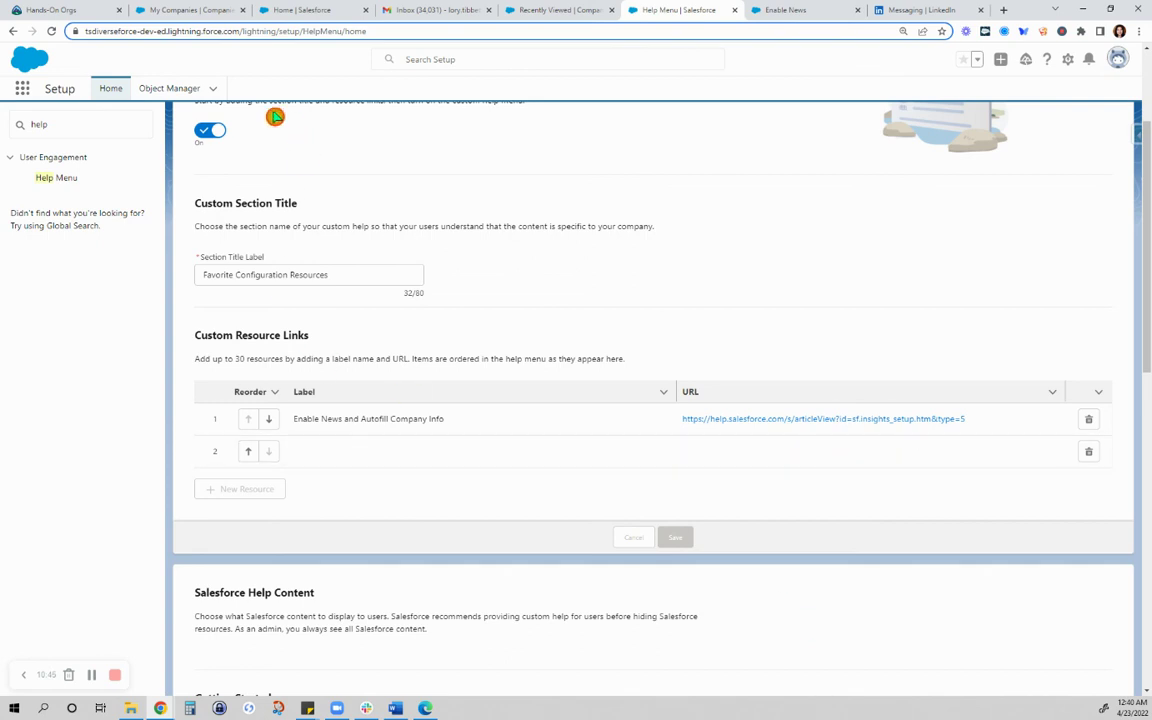
{"action": "left_click", "coordinate": [53, 32]}
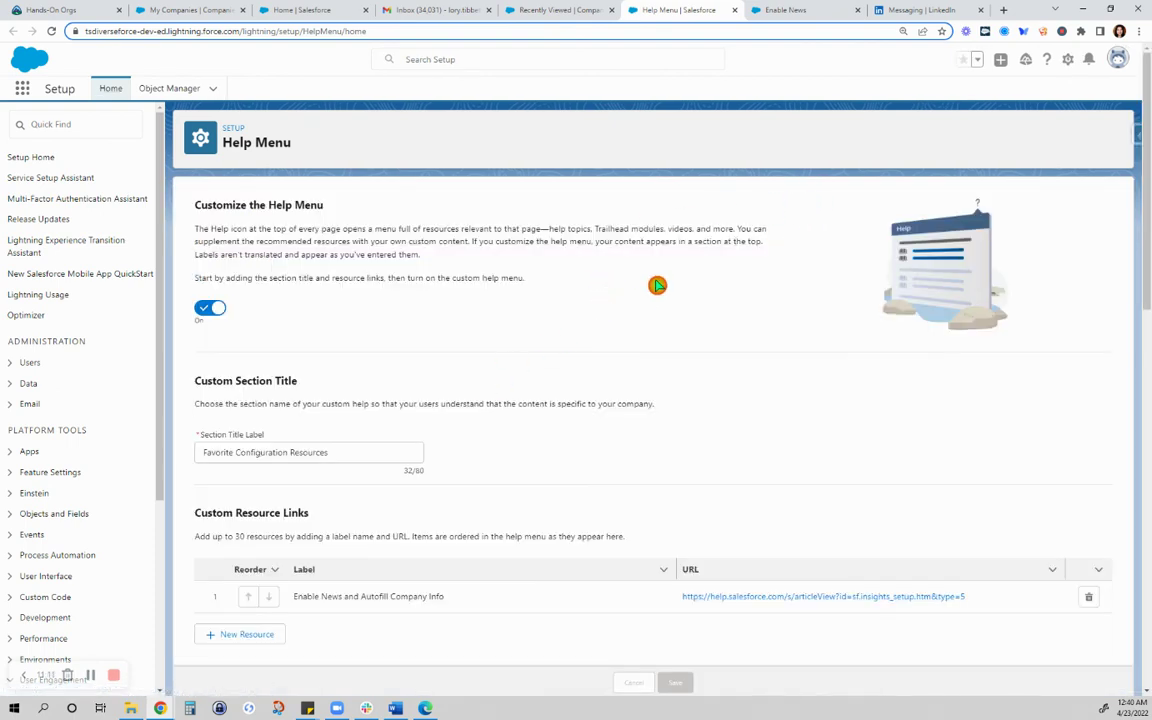
{"action": "left_click", "coordinate": [585, 17]}
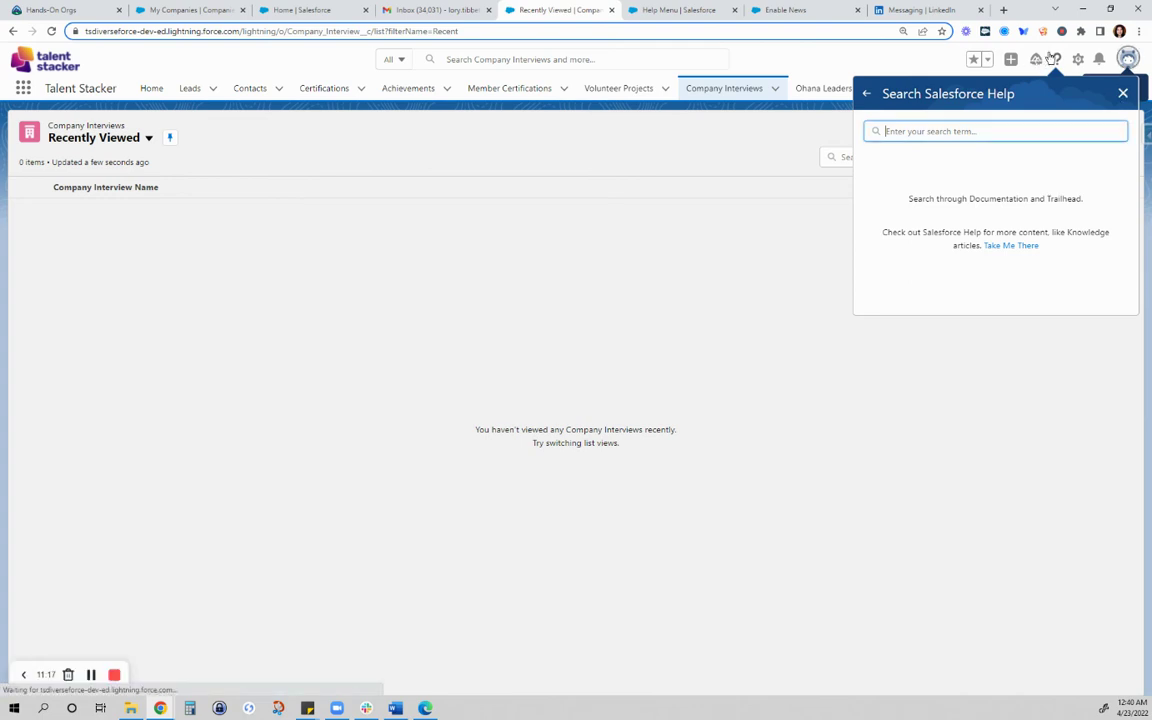
Open the Enable News link from the Help panel's Favorite Configuration Resources section, then close the article
{"action": "left_click", "coordinate": [1123, 94]}
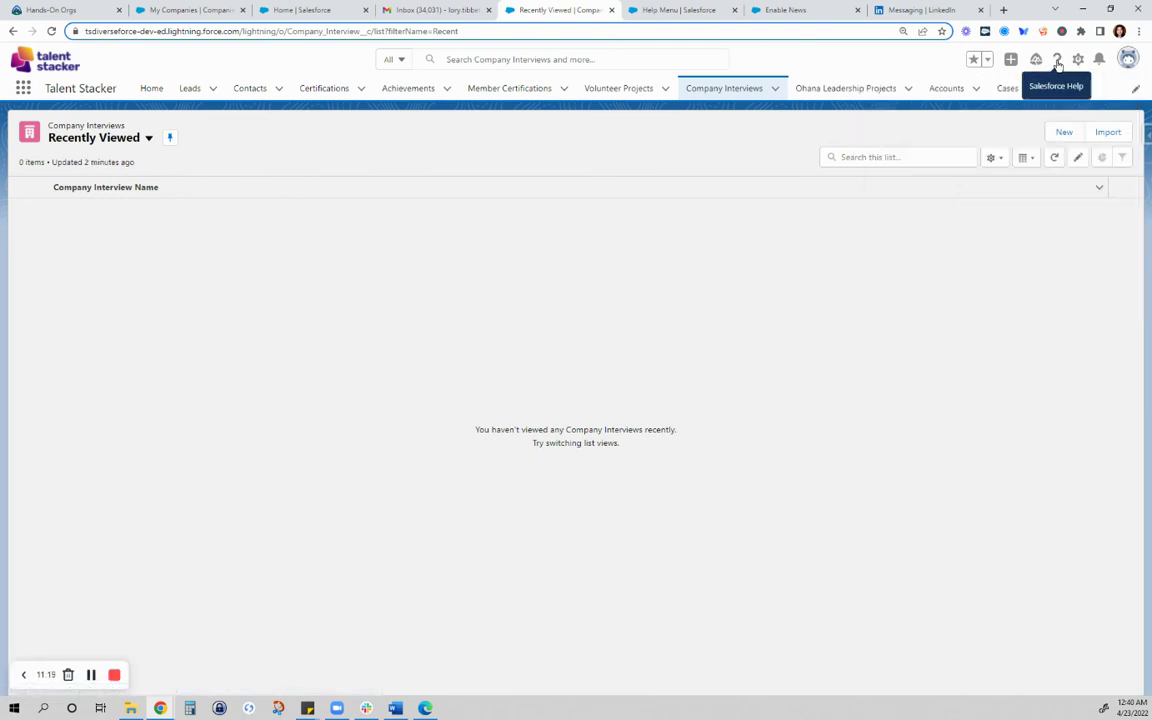
{"action": "left_click", "coordinate": [1057, 60]}
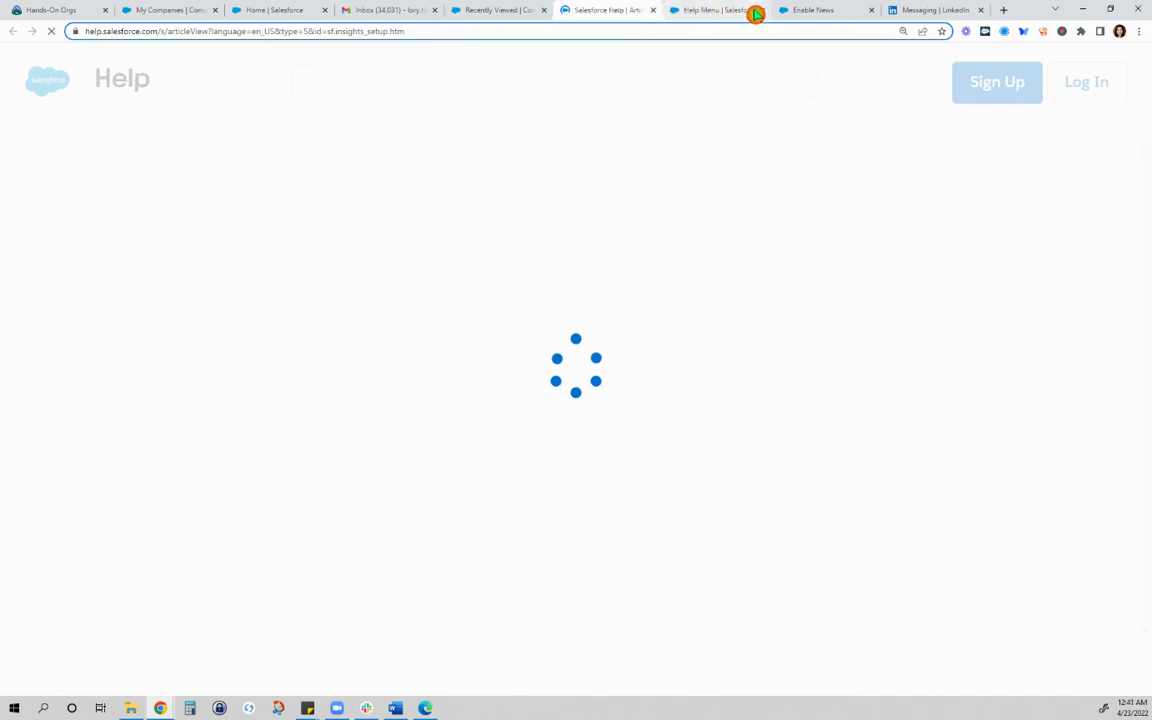
{"action": "left_click", "coordinate": [658, 14]}
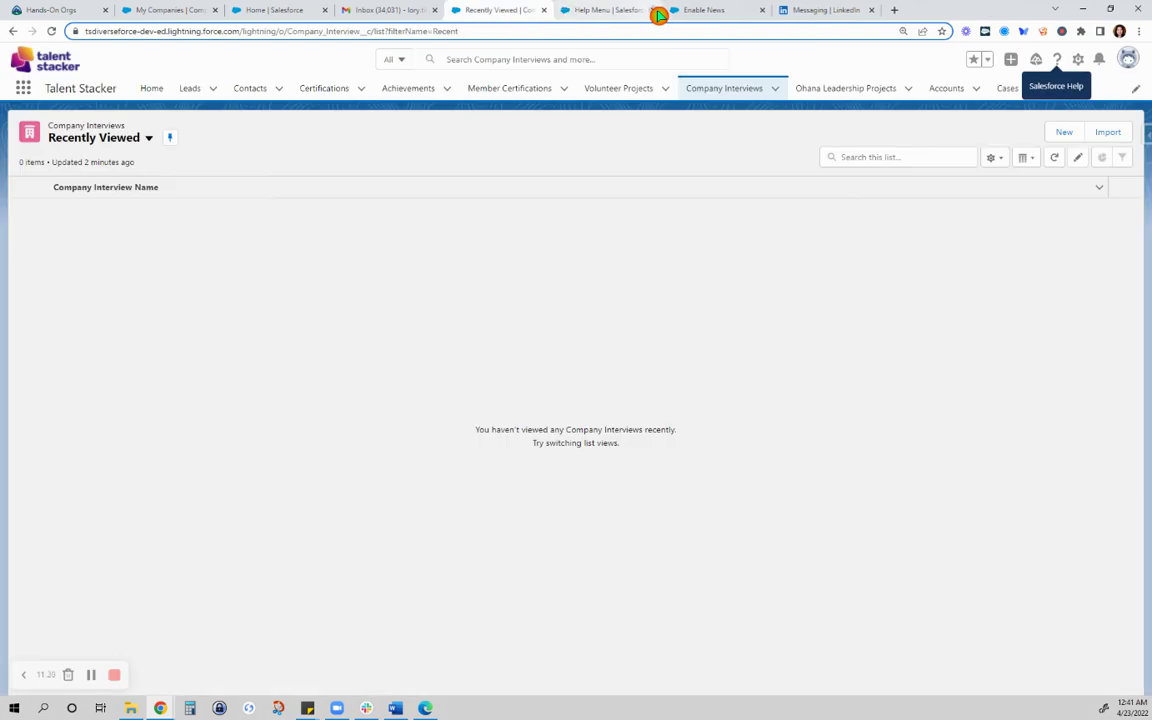